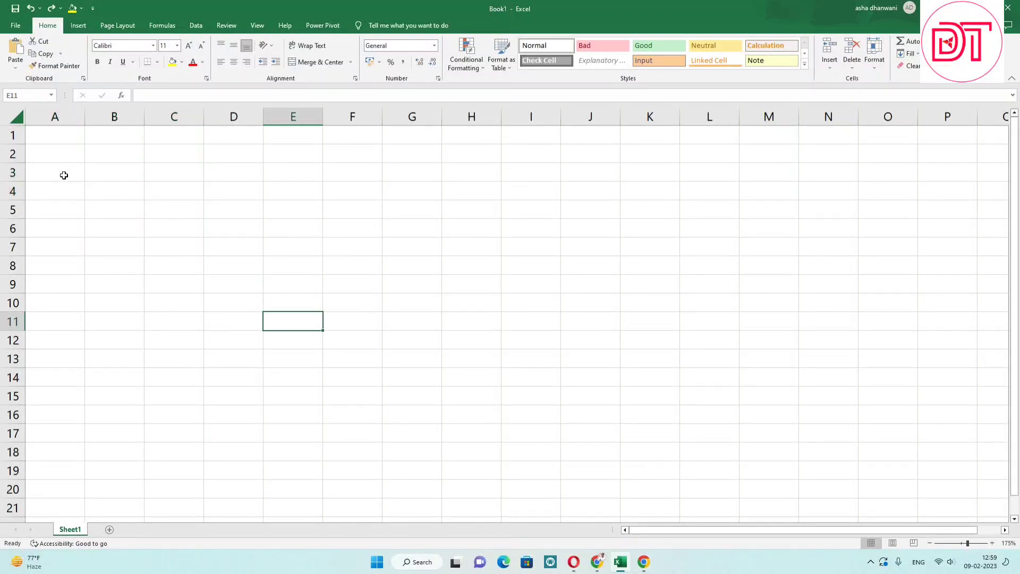
Step: Merge and centre A3:E4 as a 'DATES' heading and enlarge its font
mouse_move(64, 175)
mouse_down()
mouse_move(295, 175)
mouse_move(299, 186)
mouse_up()
click(308, 61)
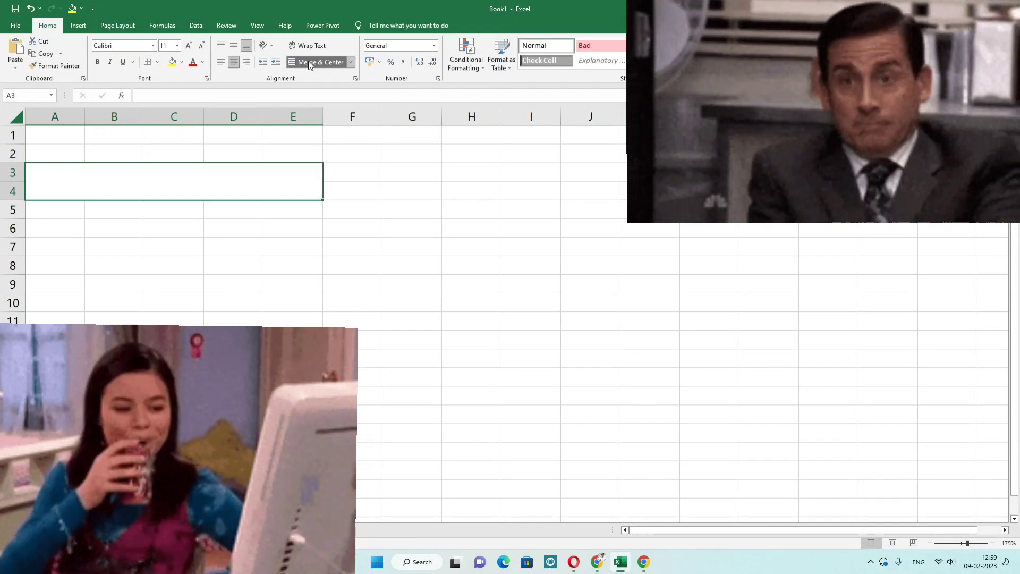
text(DATE)
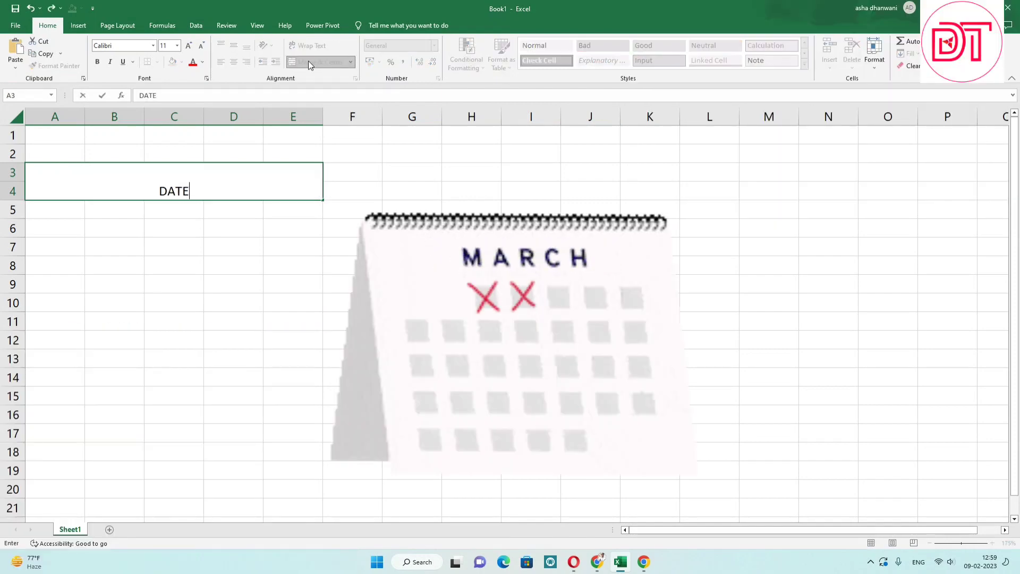
text(S)
key(Return)
click(196, 191)
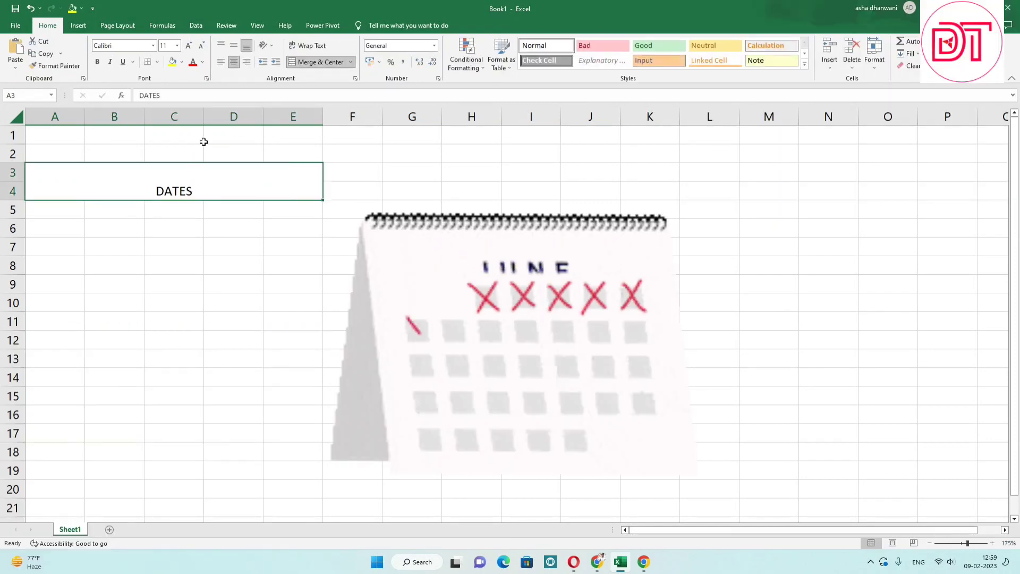
click(188, 46)
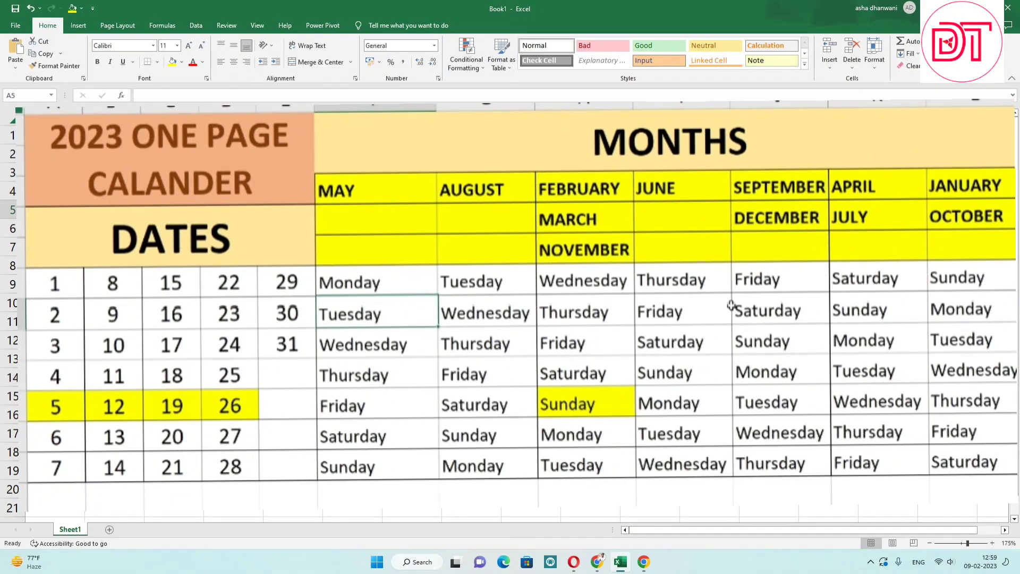
Step: Enter the dates 1 to 7 down A5:A11
key(Down)
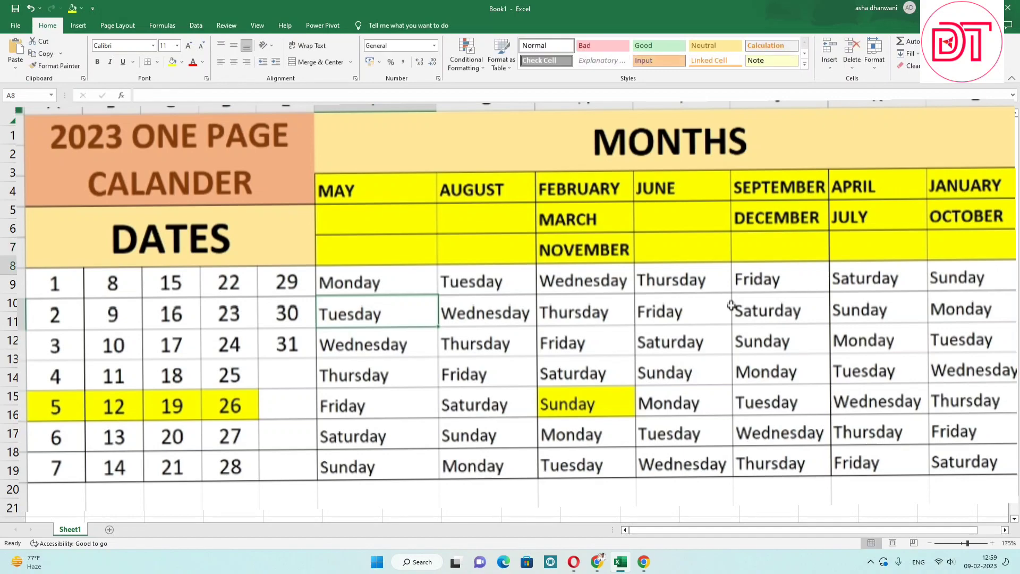
text(4)
key(Return)
text(7)
key(Return)
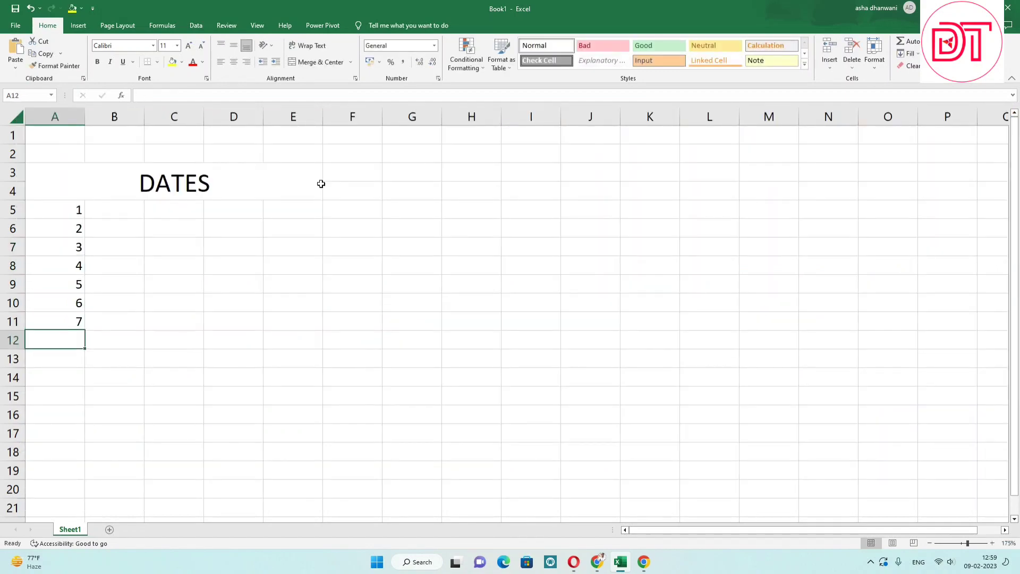
Step: Fill B5:B11 with the dates 8 to 14
ctrl+scroll(238, 206, up, 2)
ctrl+scroll(238, 205, up, 1)
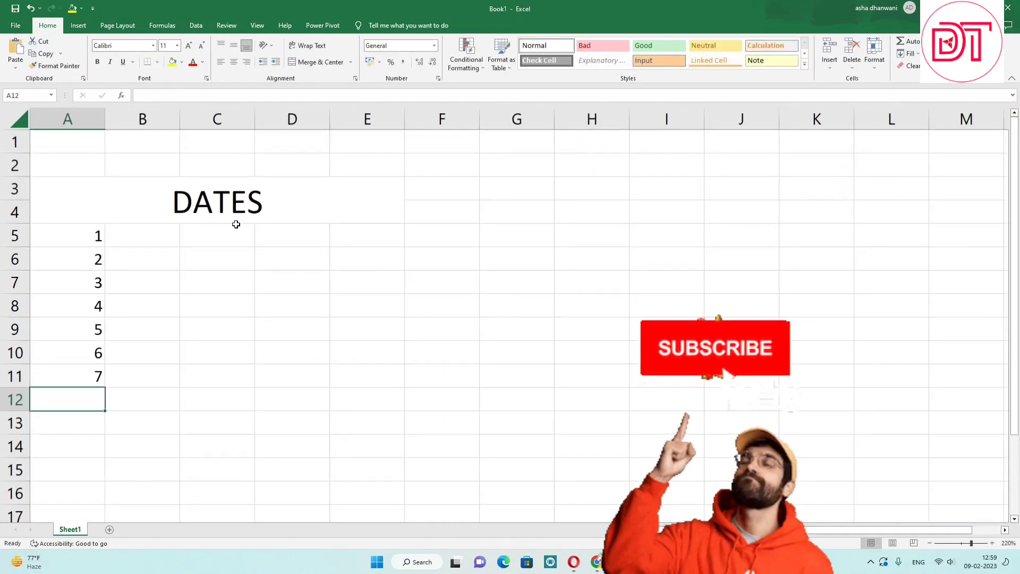
click(152, 232)
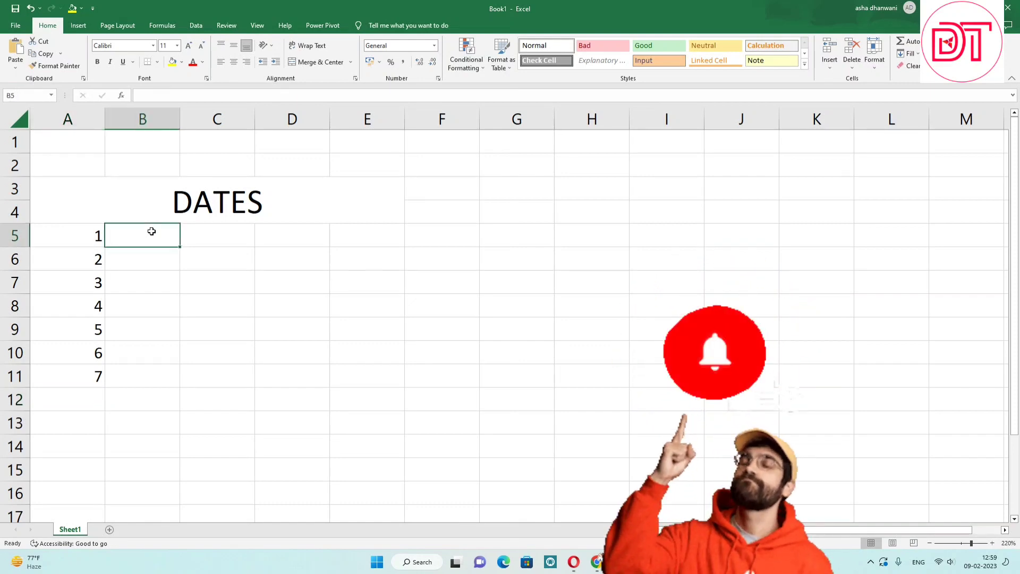
text(8)
key(Return)
text(9)
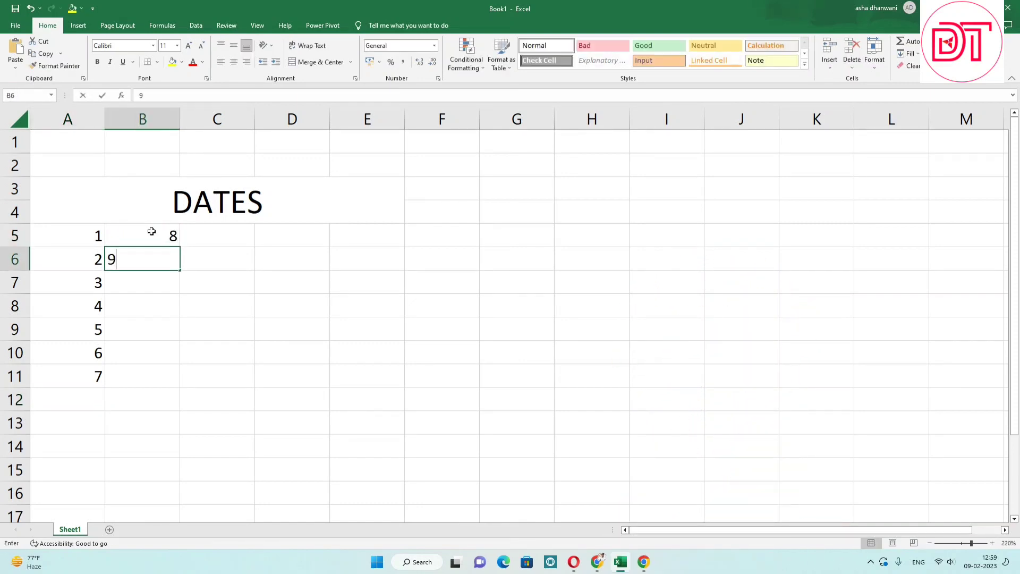
text(10)
key(Return)
text(11)
key(Return)
text(12)
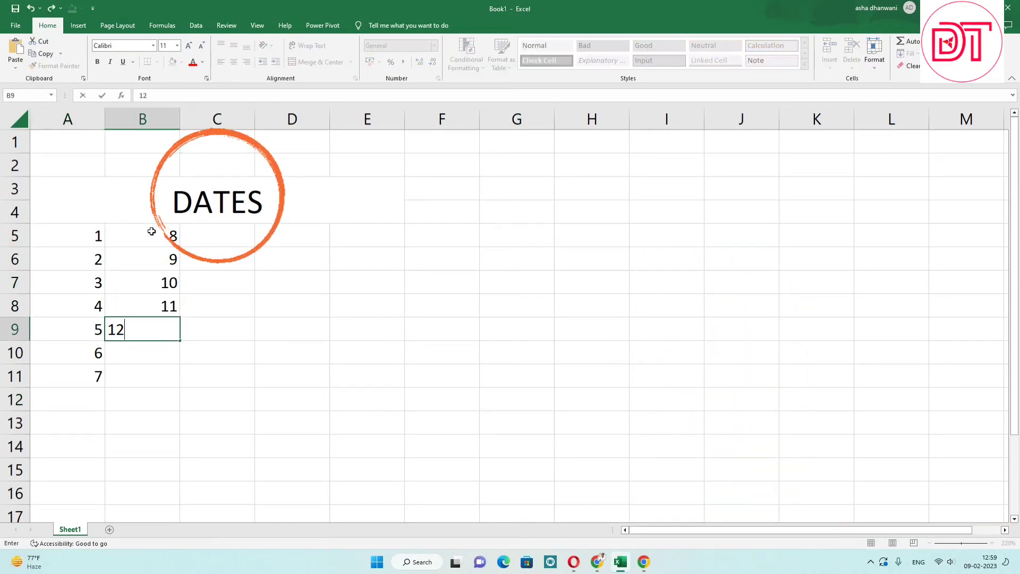
key(Return)
text(13)
key(Return)
text(14)
key(Return)
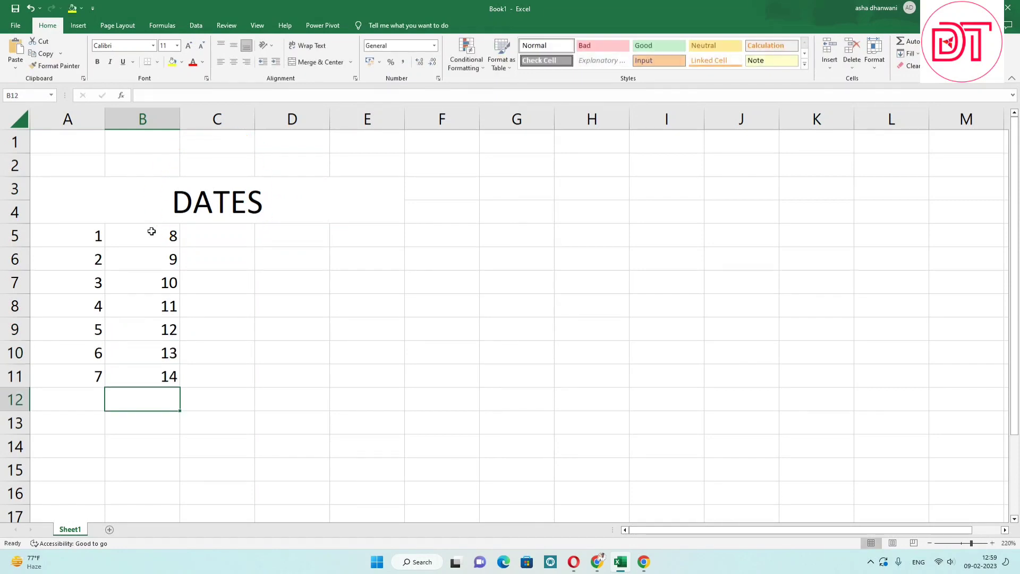
Step: Fill C5:C11 with the dates 15 to 21
click(206, 237)
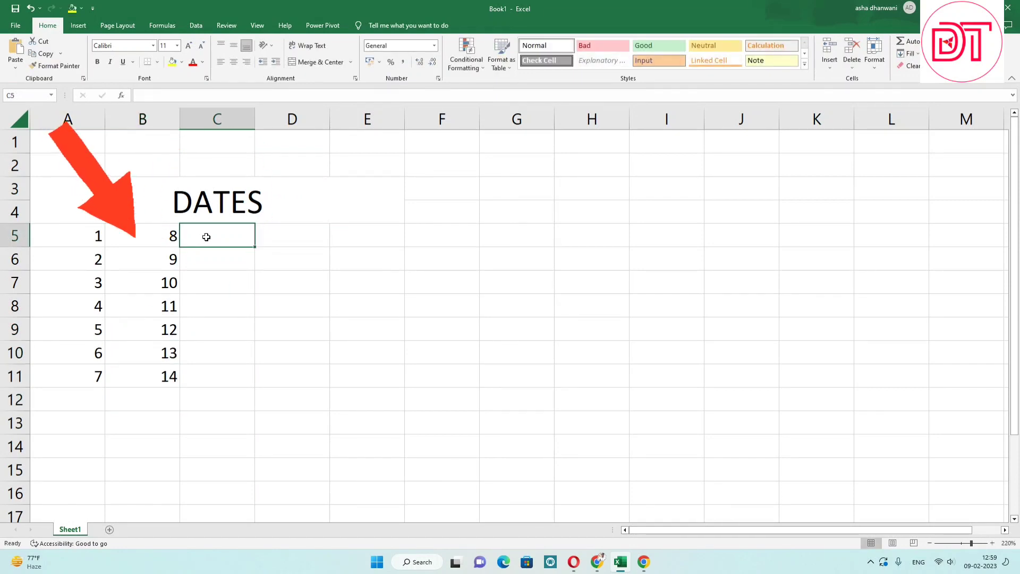
text(15)
key(Return)
text(16)
key(Return)
text(1)
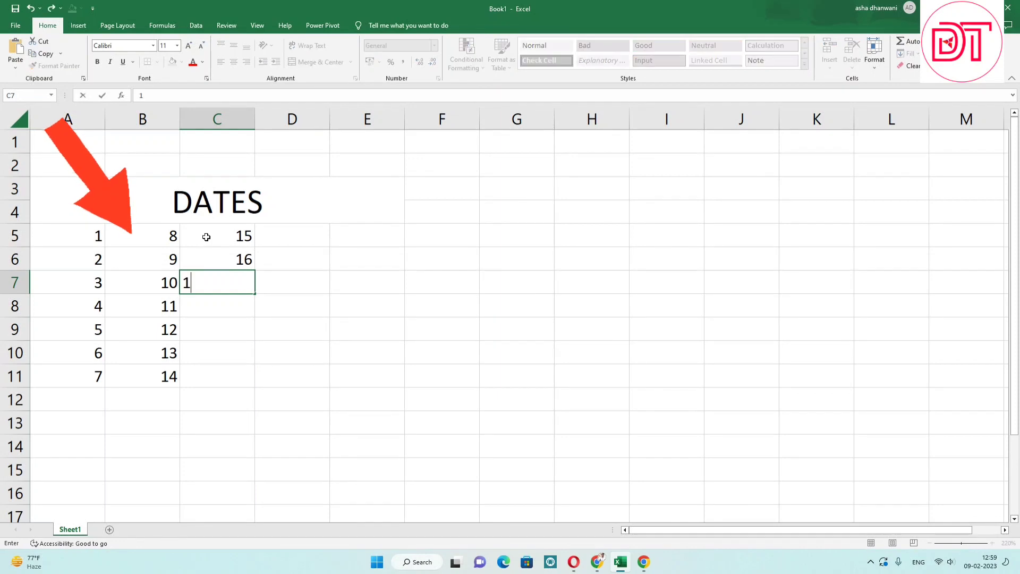
text(7)
key(Return)
scroll(206, 237, up, 3)
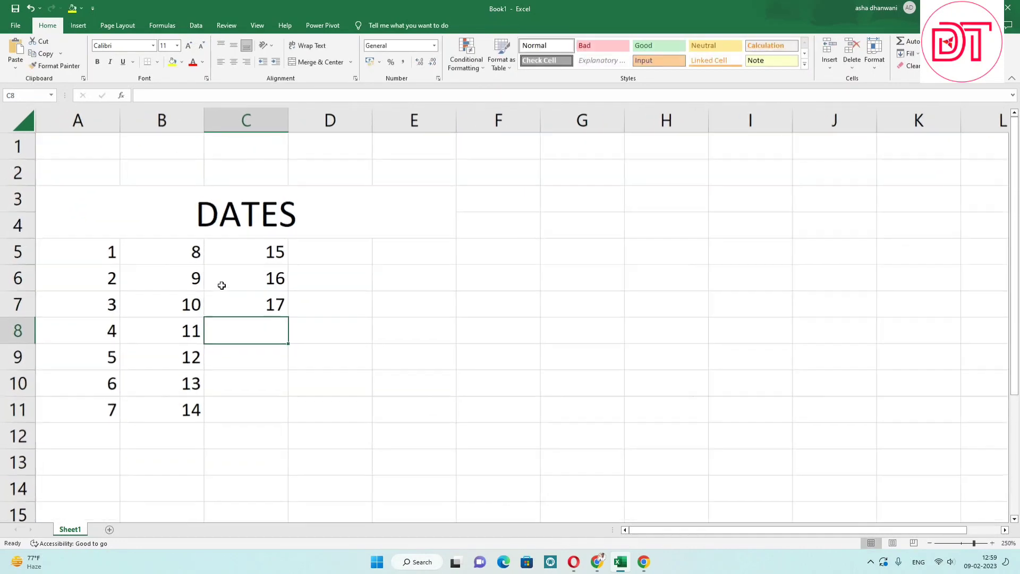
text(18)
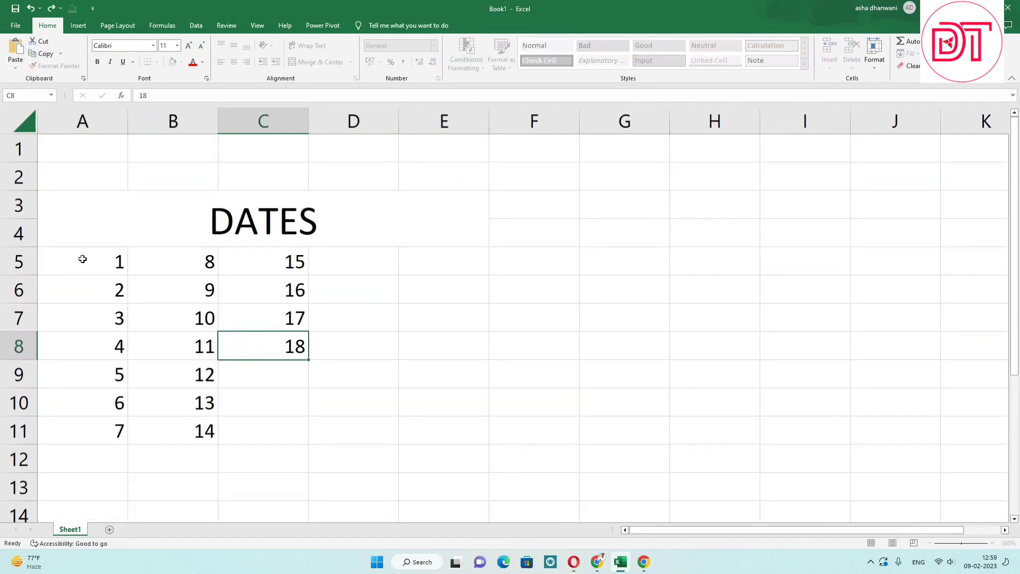
key(Return)
text(19)
key(Return)
text(20)
key(Return)
text(2)
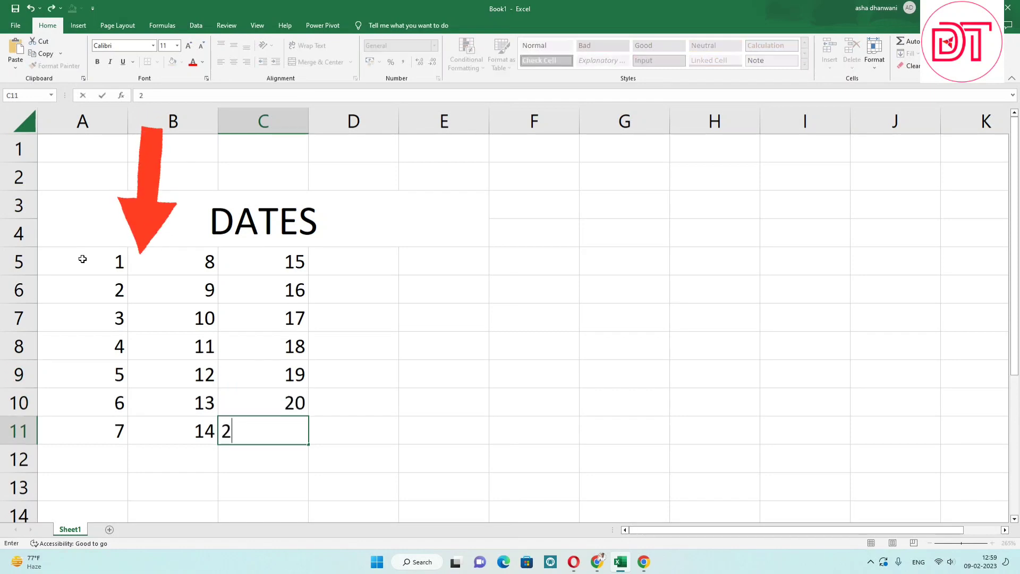
text(1)
click(314, 290)
Step: Fill D5:D11 with the dates 22 to 28
click(353, 260)
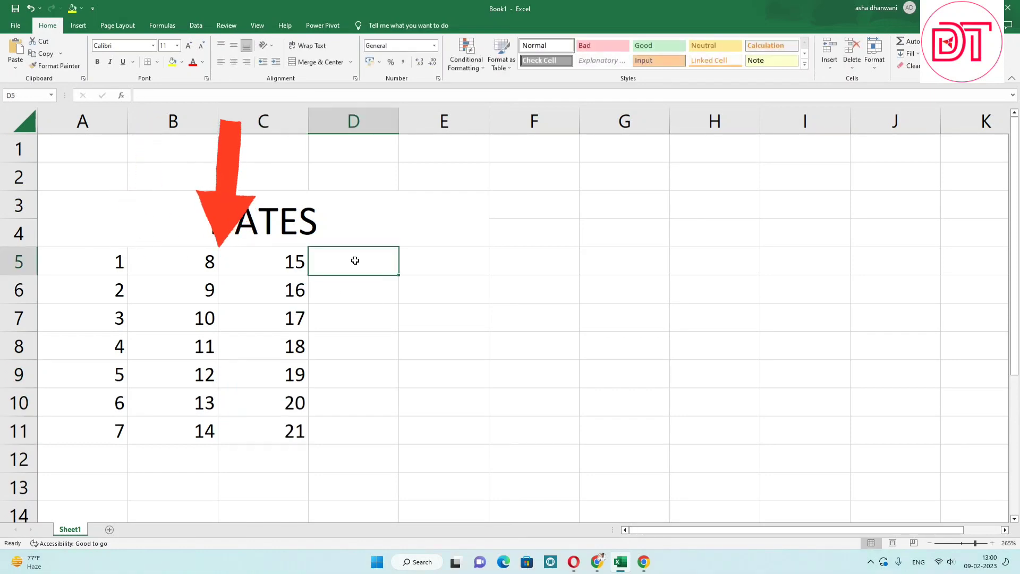
text(22)
key(Return)
text(23)
key(Return)
text(24)
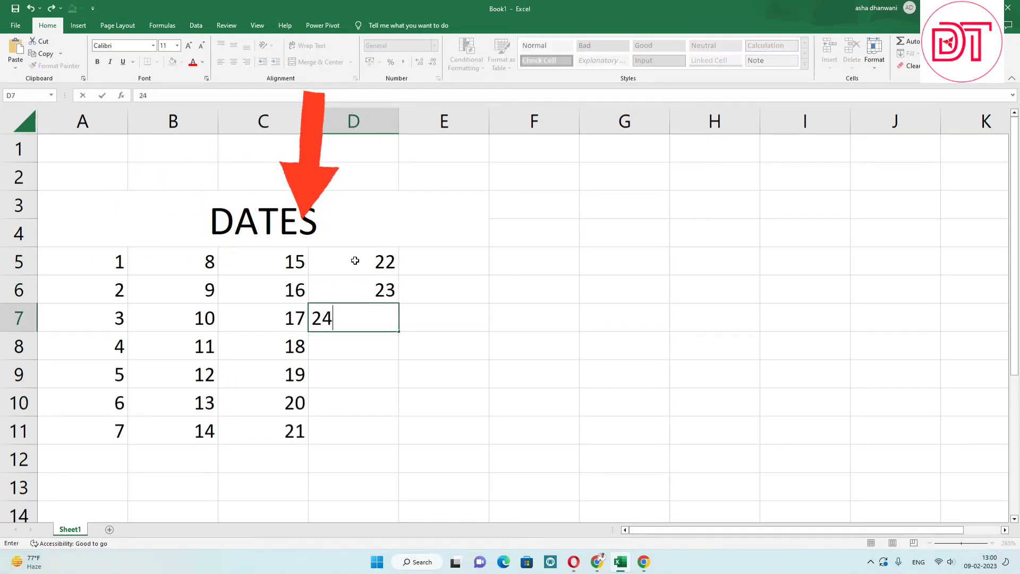
key(Return)
text(25)
key(Return)
text(26)
key(Return)
text(2)
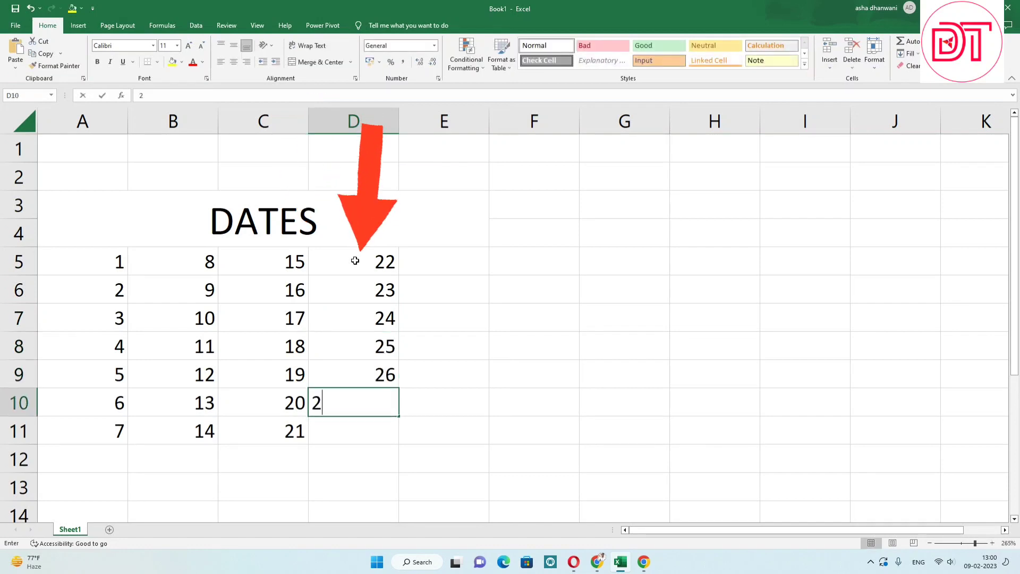
text(7)
key(Return)
text(28)
key(Return)
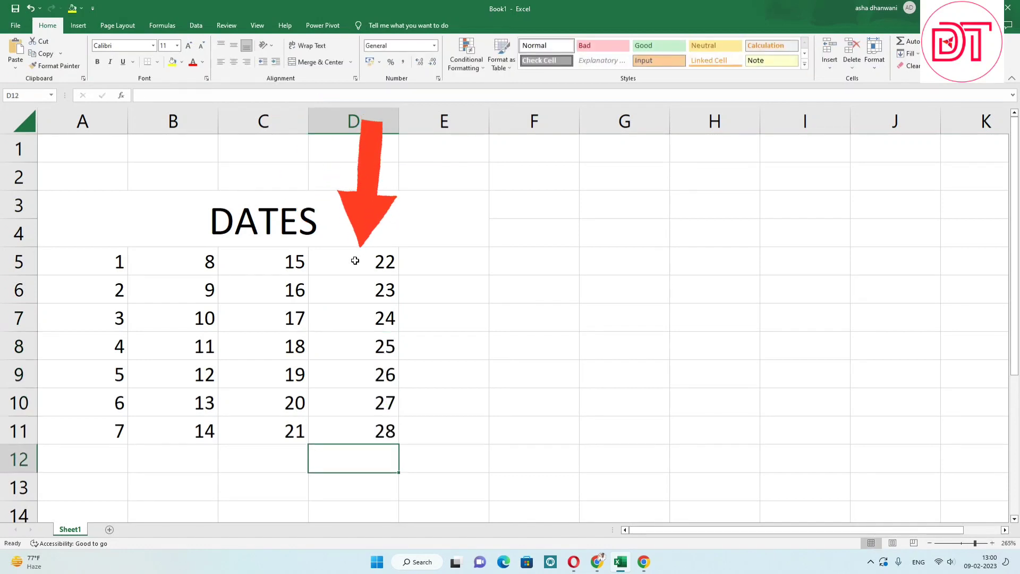
Step: Enter the last dates 29, 30 and 31 in E5:E7
click(426, 266)
text(29)
key(Return)
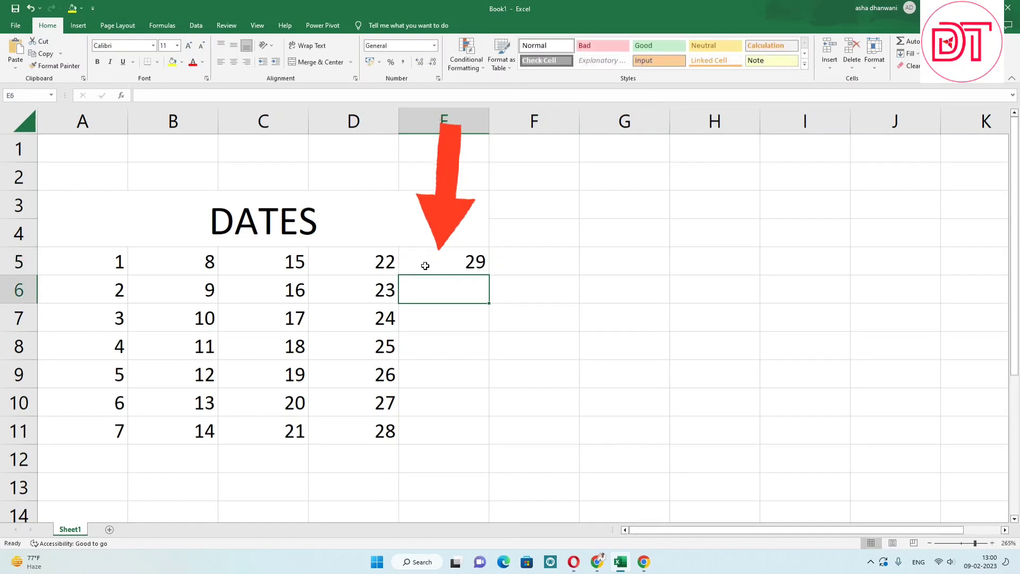
text(30)
key(Return)
text(31)
key(Return)
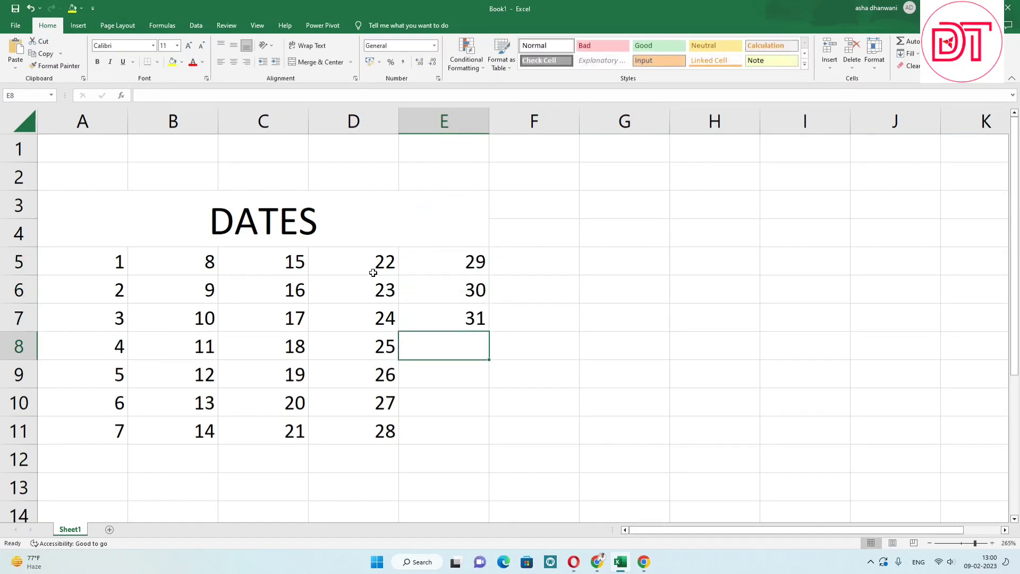
click(327, 223)
Step: Give the DATES heading a light gold fill and bold text
click(182, 63)
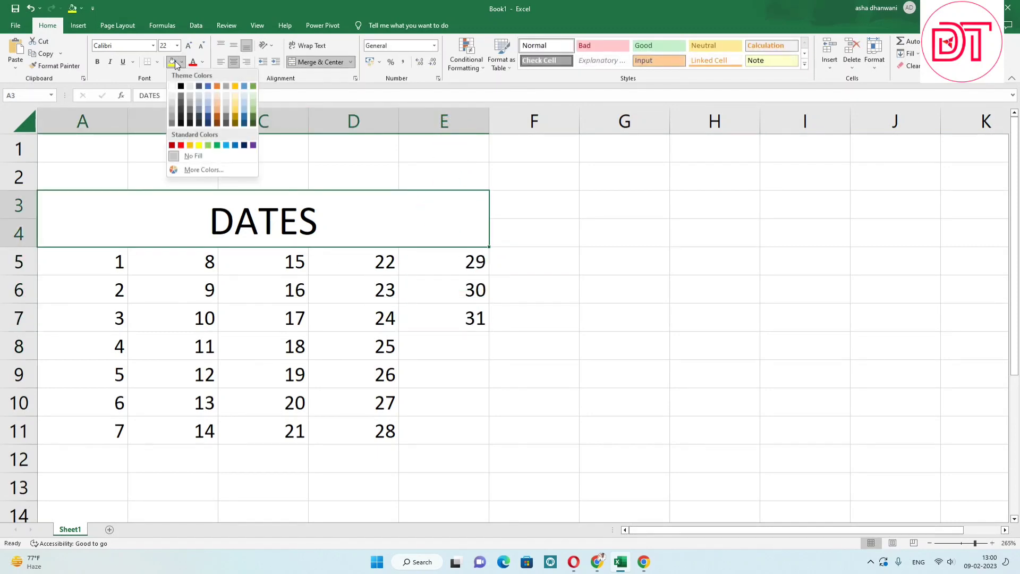
click(232, 105)
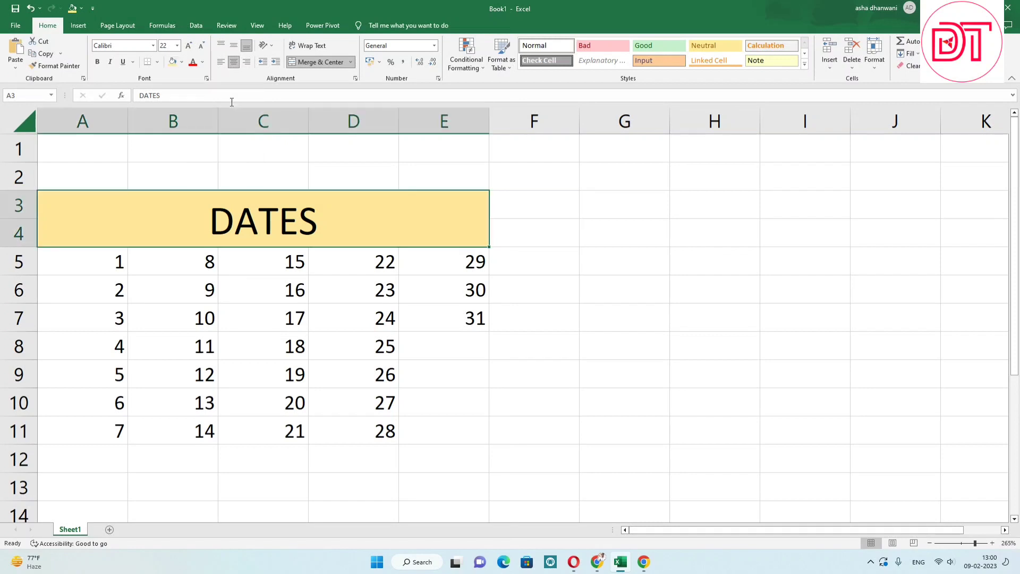
key(ctrl+b)
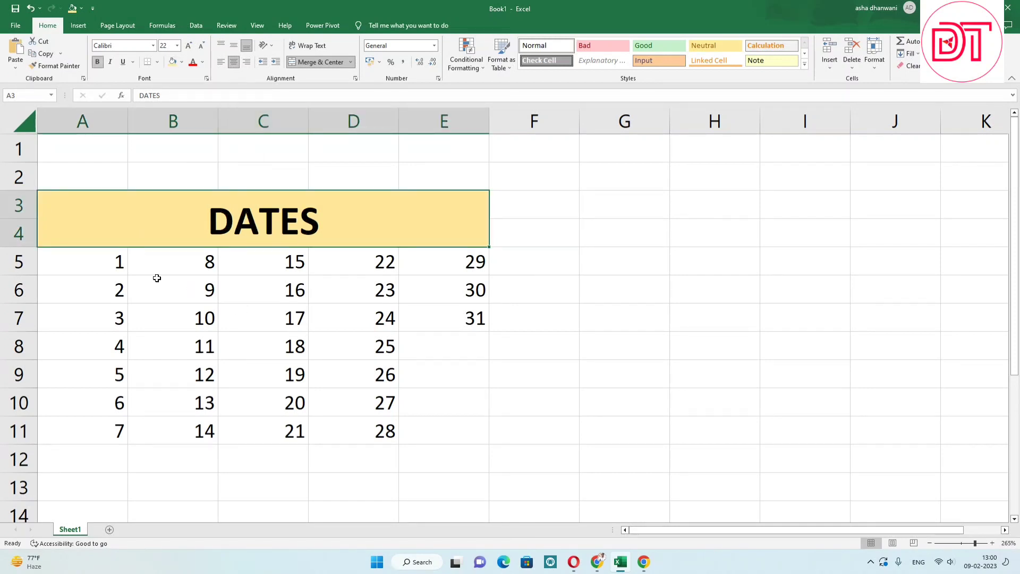
Step: Put borders on every cell of A3:E11 and centre the date numbers
click(136, 258)
drag(131, 222, 220, 435)
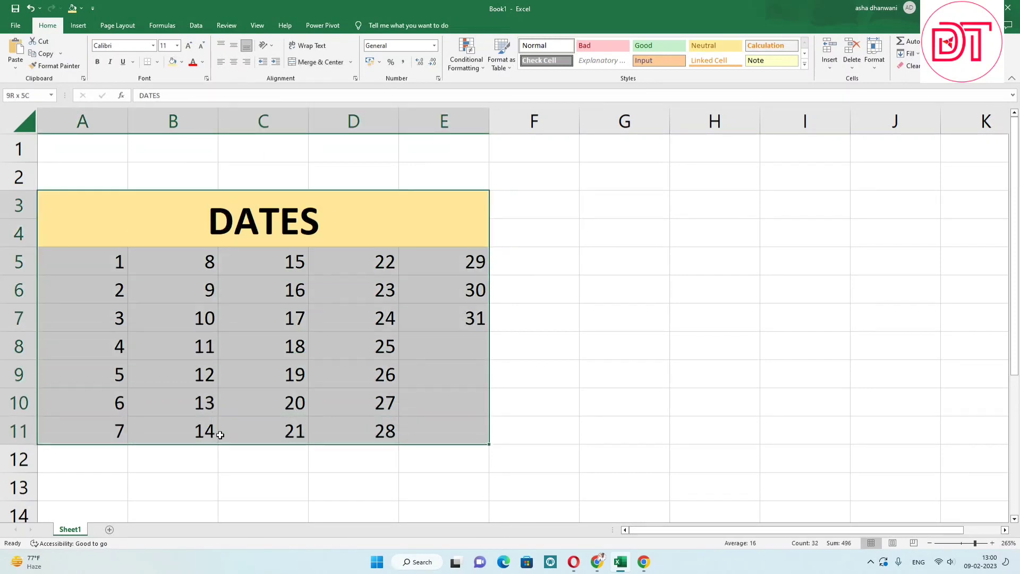
click(158, 62)
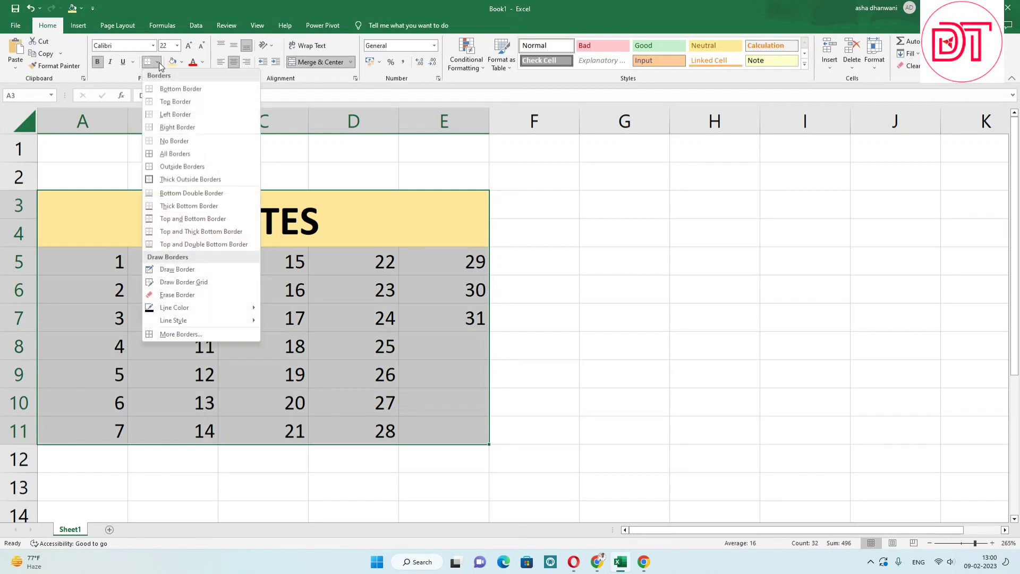
click(166, 153)
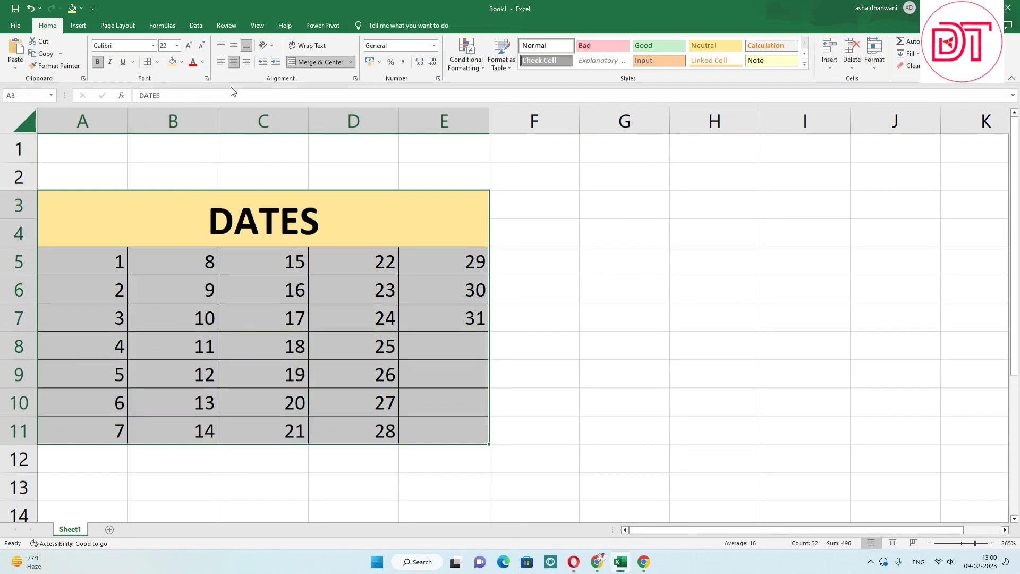
click(237, 65)
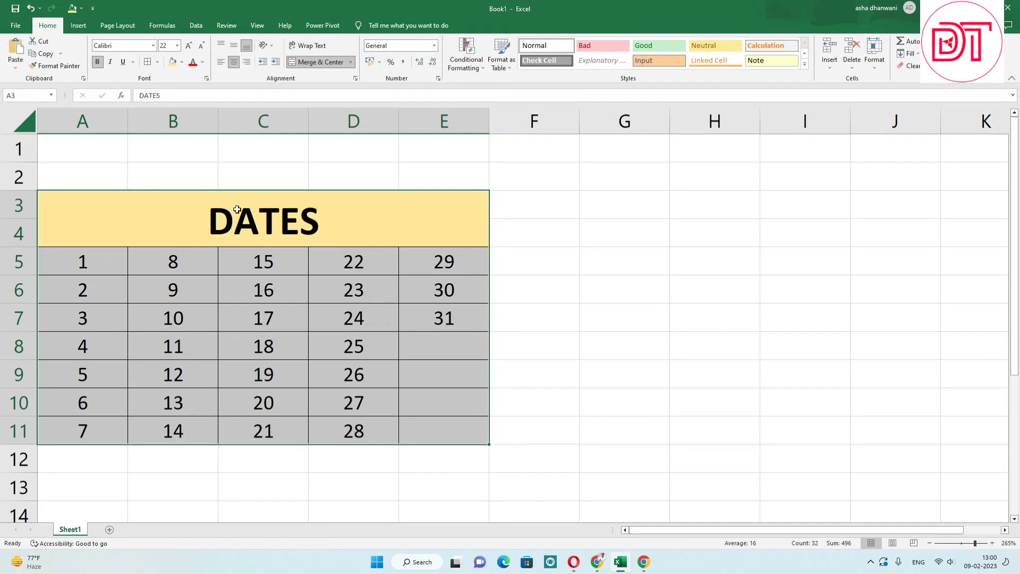
click(233, 285)
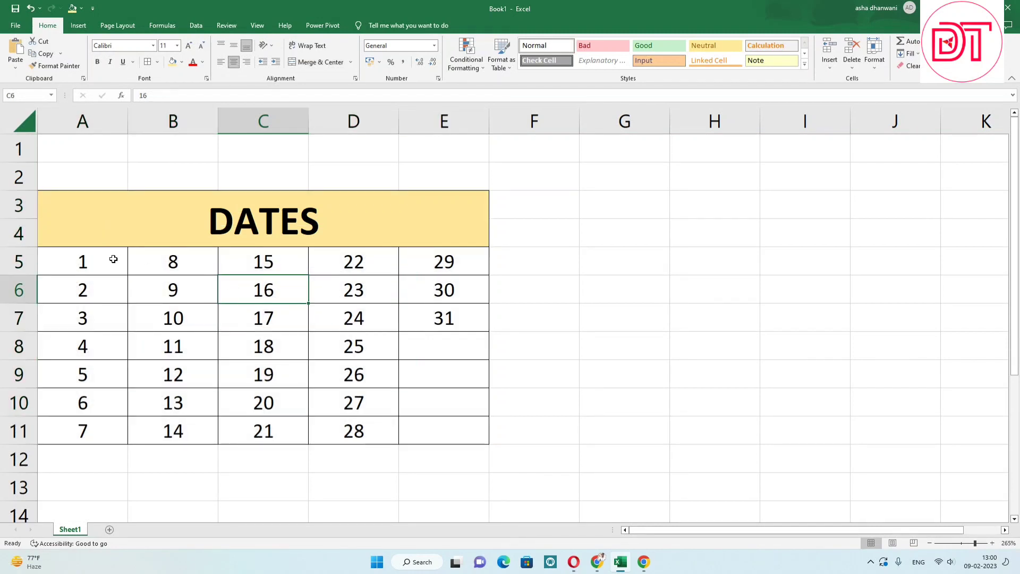
drag(113, 260, 427, 420)
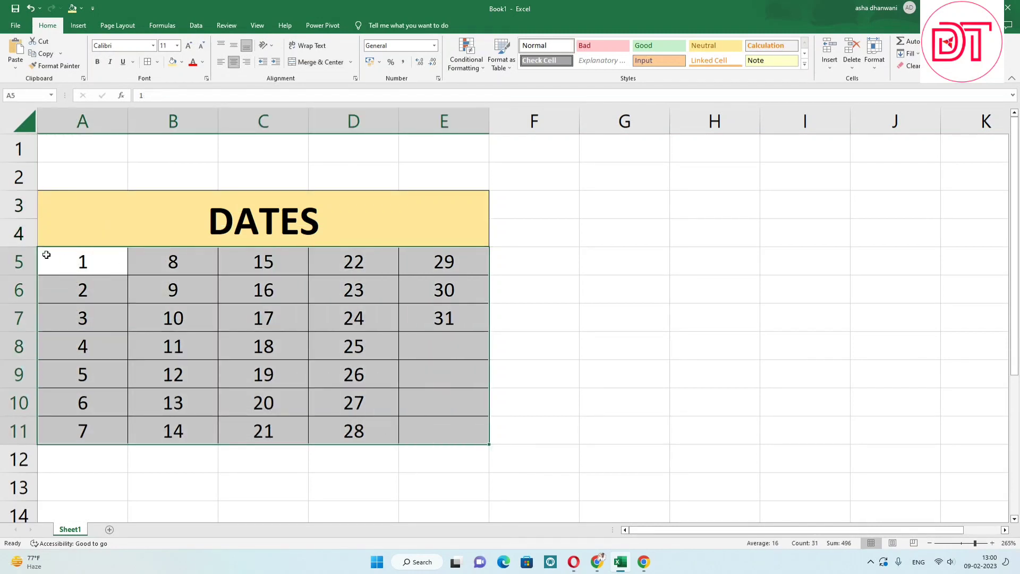
click(371, 272)
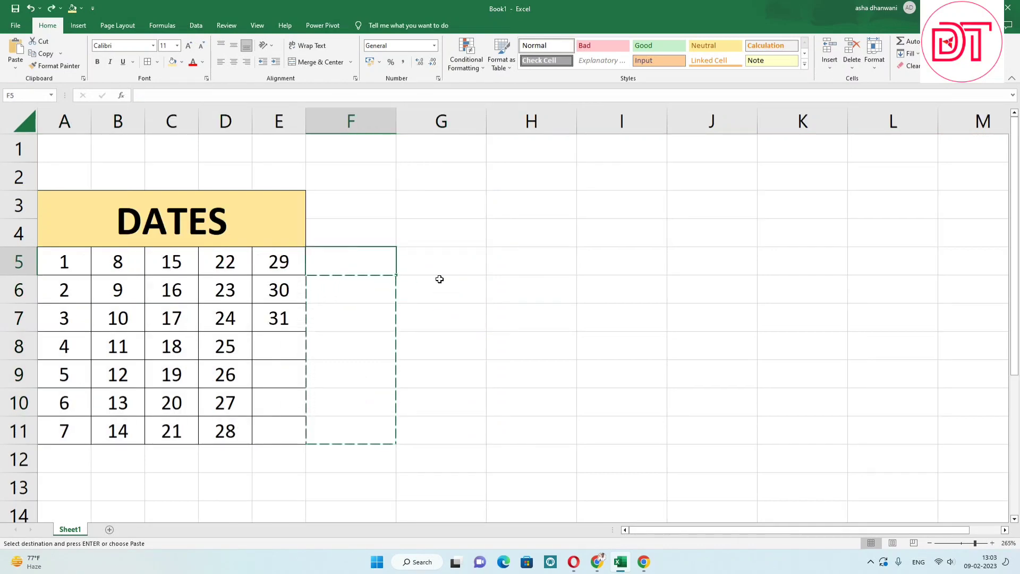
Step: Type Monday, Tuesday, Wednesday and Thursday down F5:F8
text(Monday)
key(Return)
text(T)
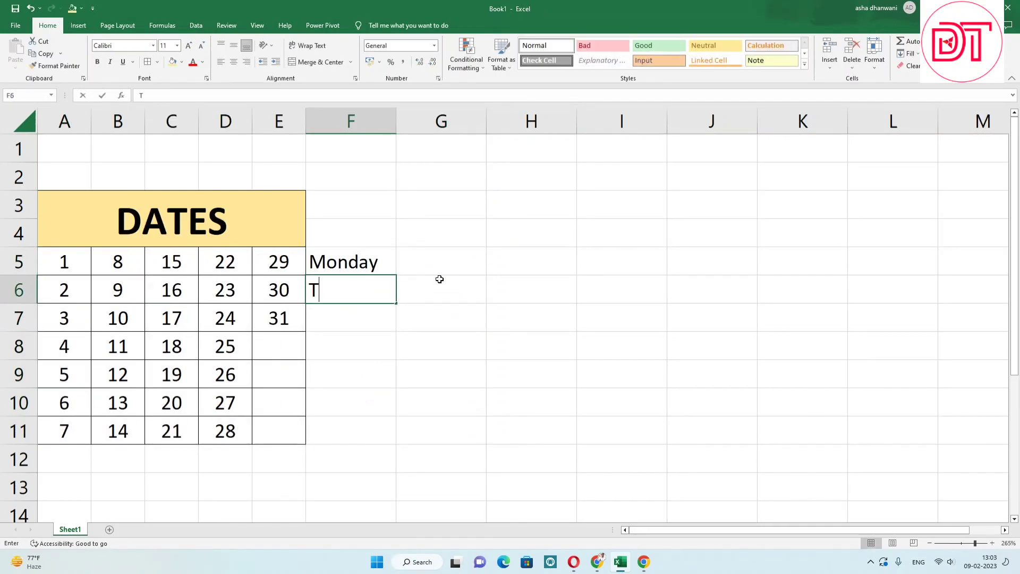
text(uesday)
key(Return)
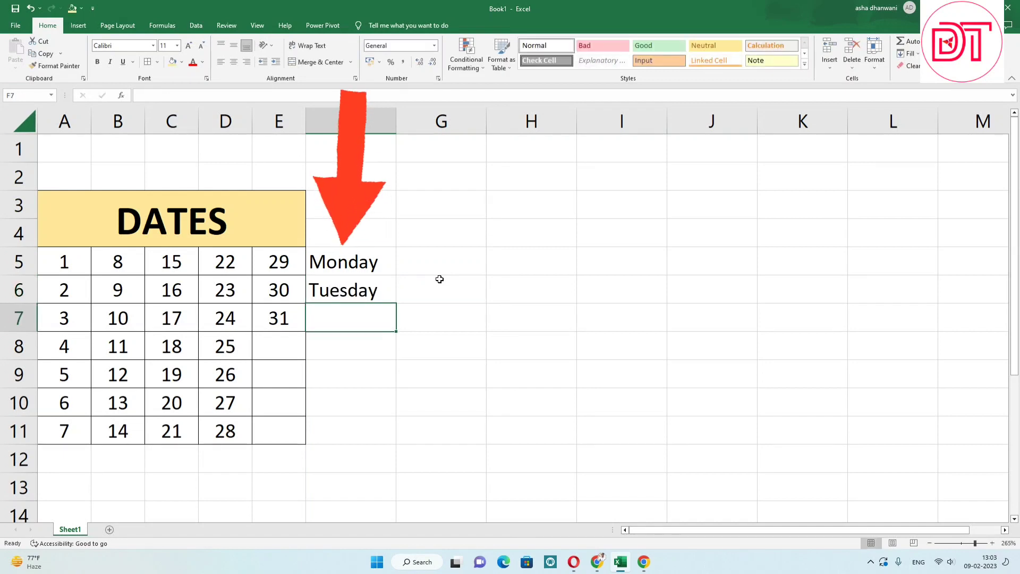
text(Wednes)
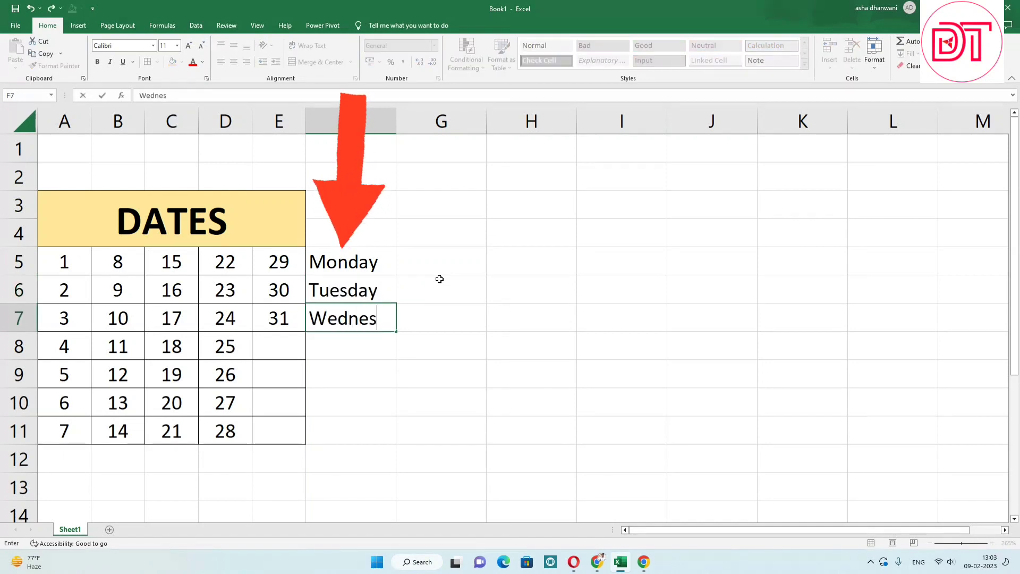
text(day)
key(Return)
text(Th)
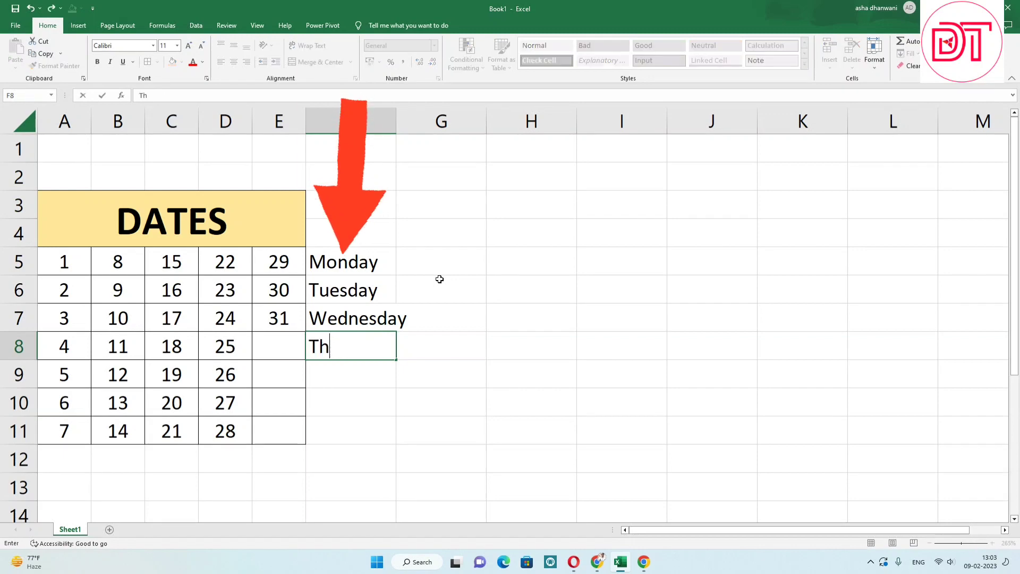
text(ursday)
key(Return)
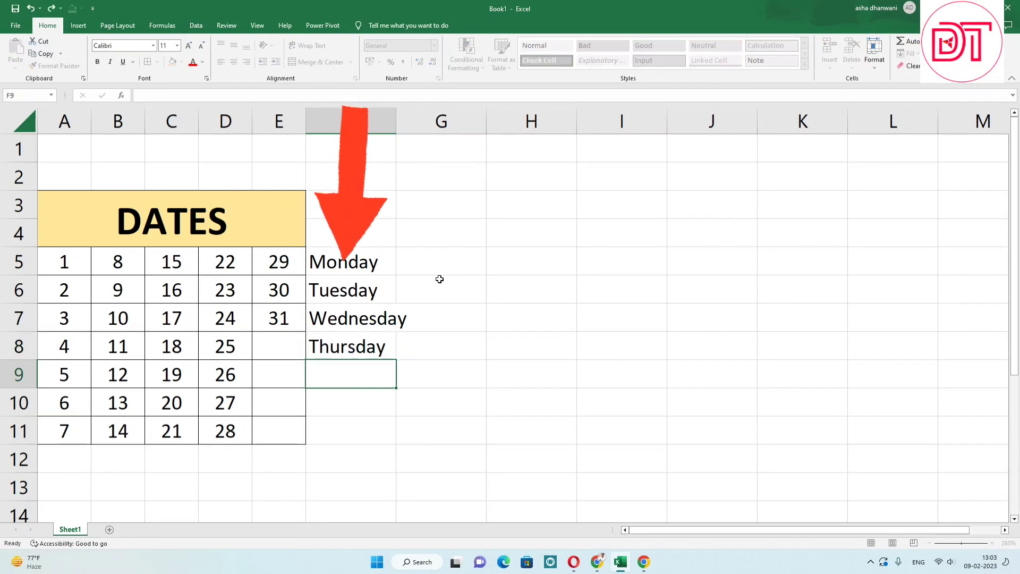
Step: Add Friday, Saturday and Sunday in F9:F11 and auto-fit column F
text(Friday)
key(Return)
text(S)
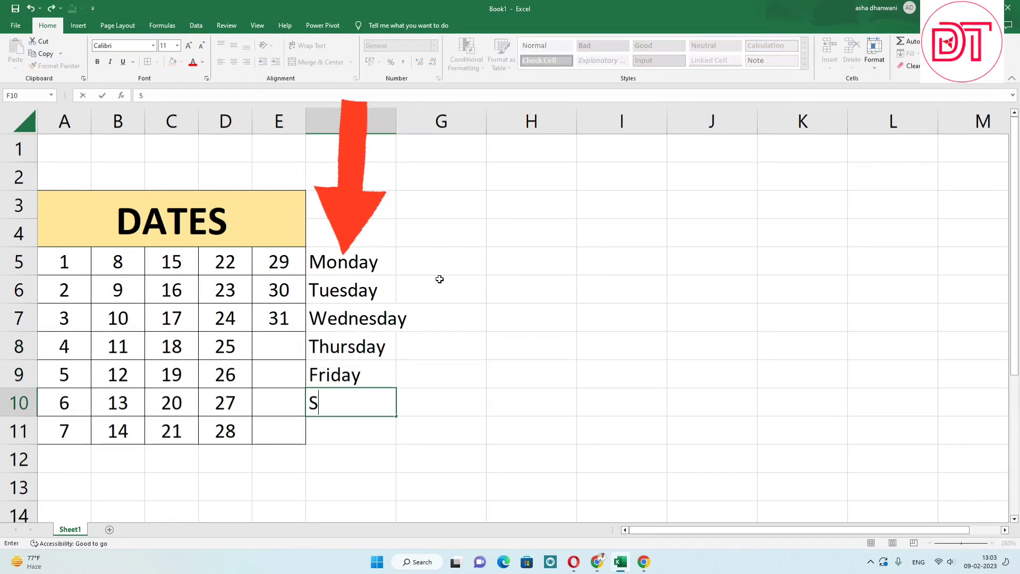
text(aturday)
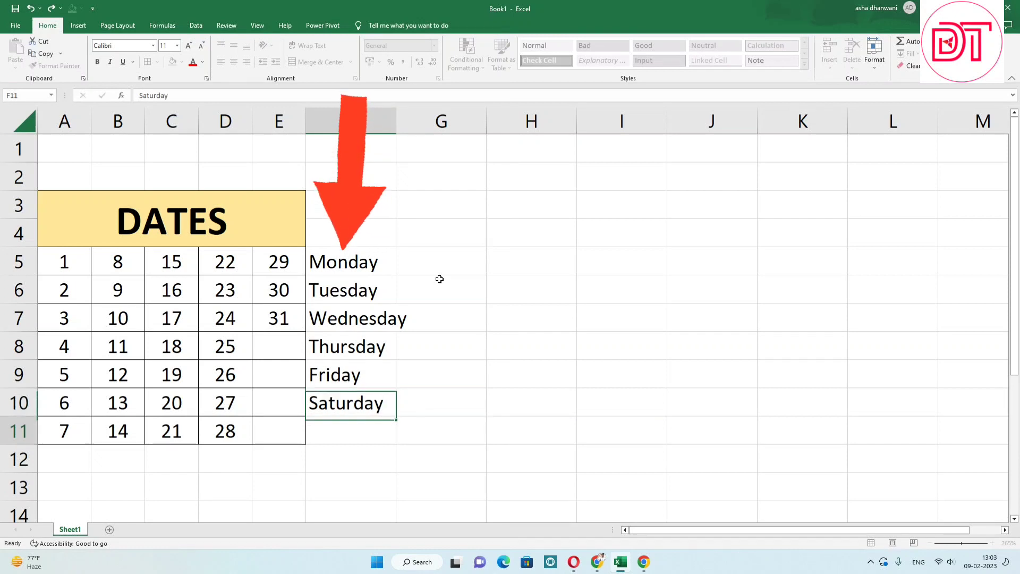
key(Return)
text(Sunday)
key(Return)
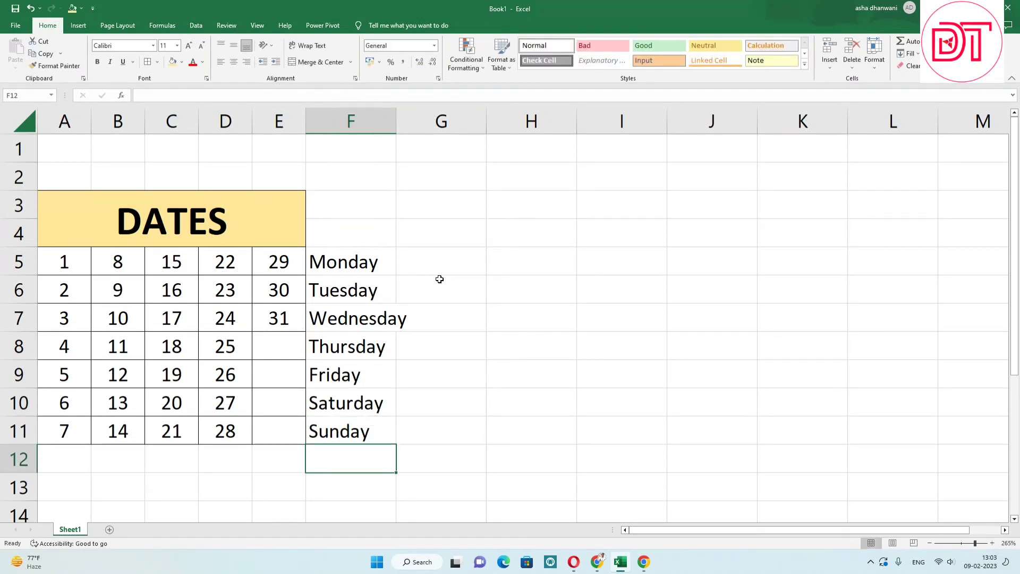
double_click(396, 121)
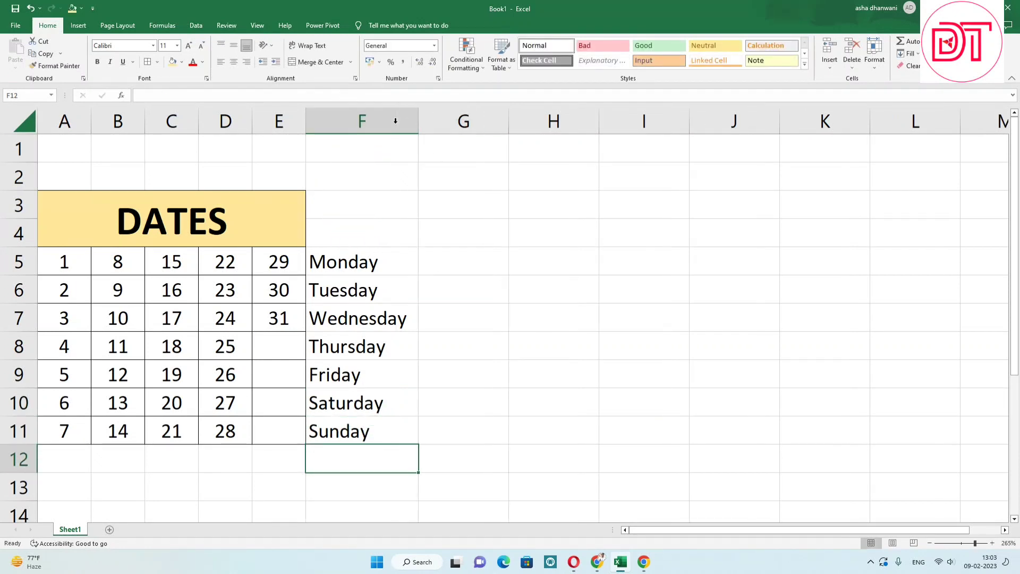
drag(381, 264, 361, 431)
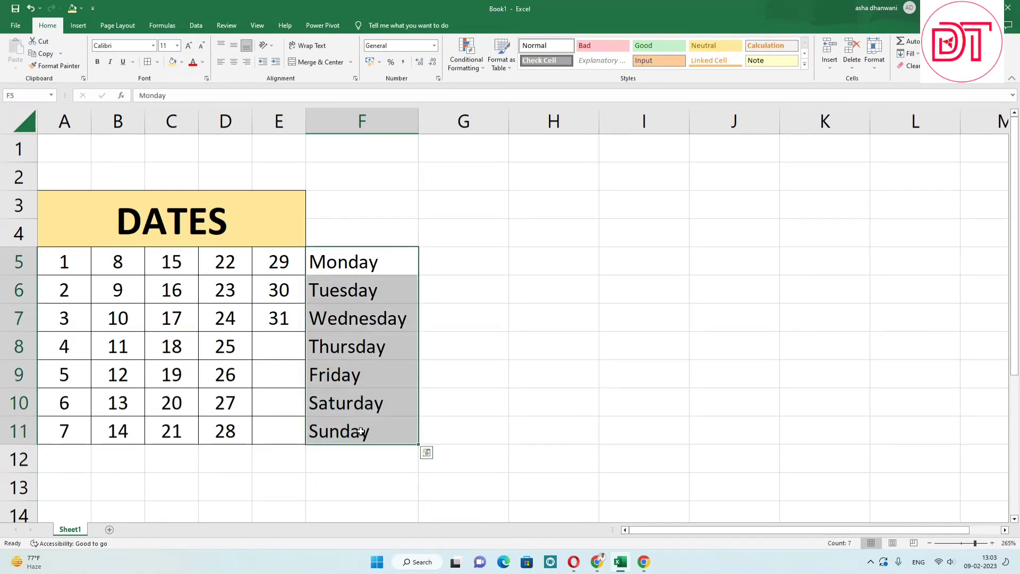
Step: Paste Tuesday–Sunday into G5:G10 and add Monday in G11
click(360, 272)
drag(362, 286, 360, 422)
key(ctrl+c)
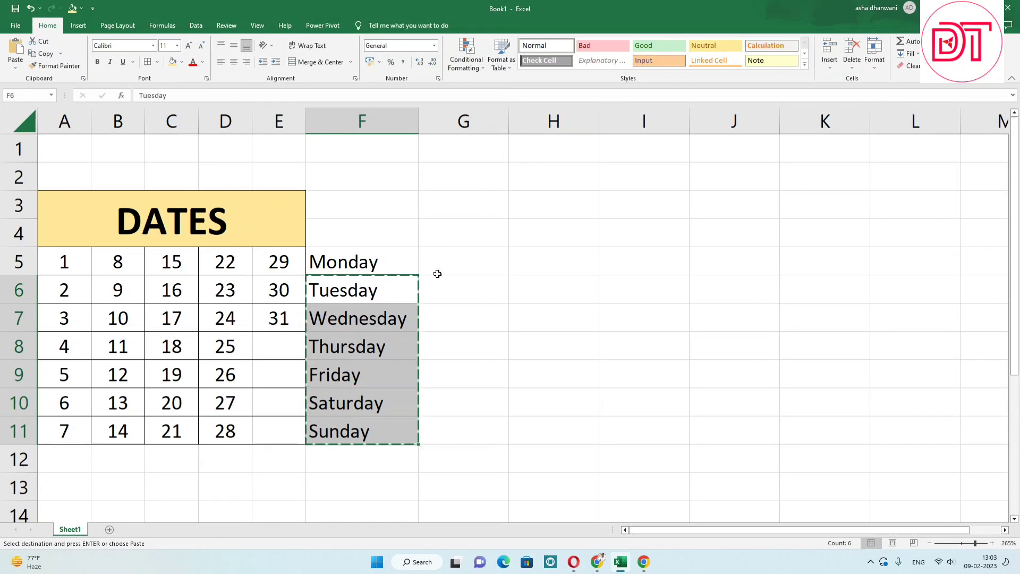
click(438, 273)
key(ctrl+v)
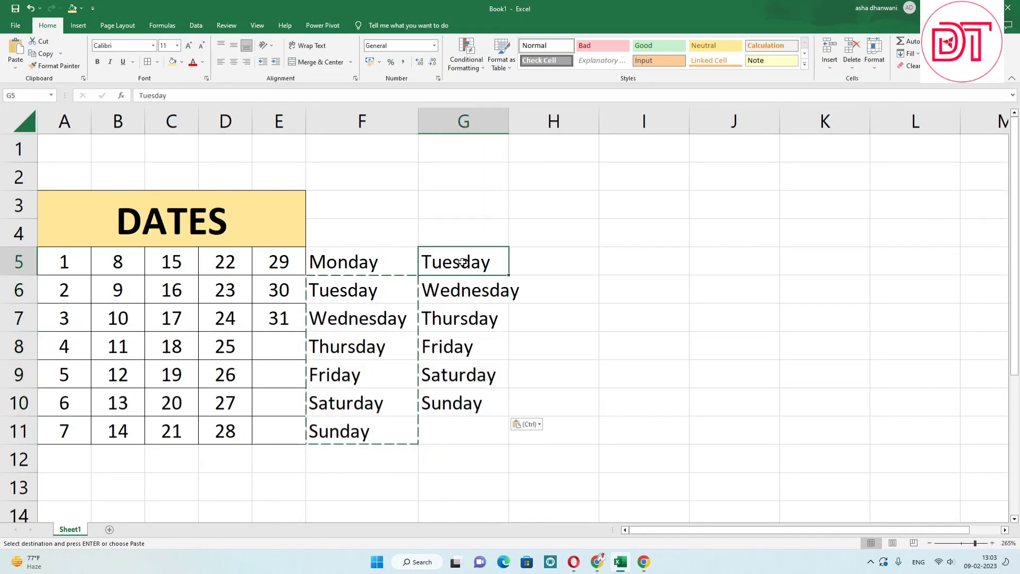
click(447, 430)
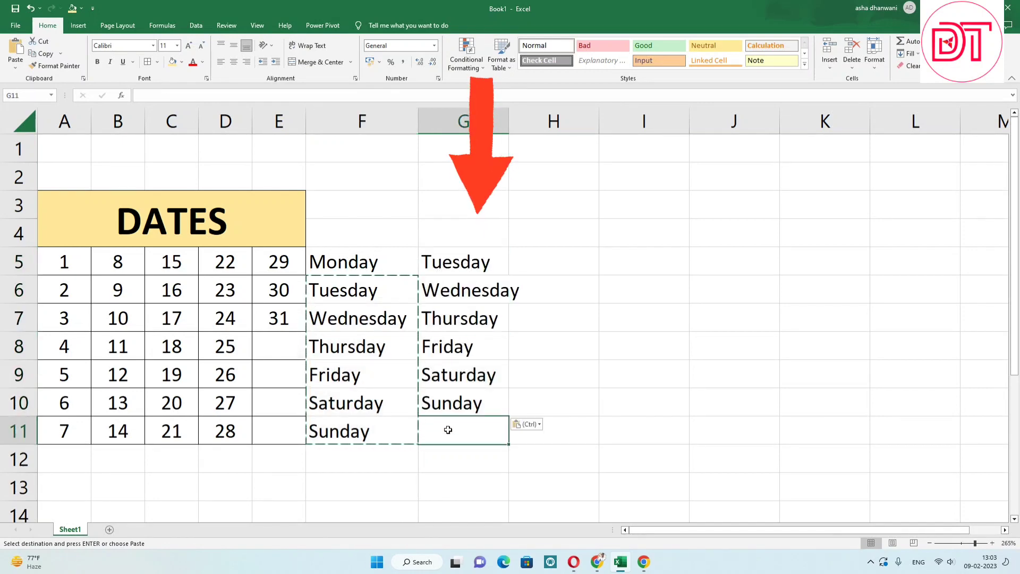
text(Monda)
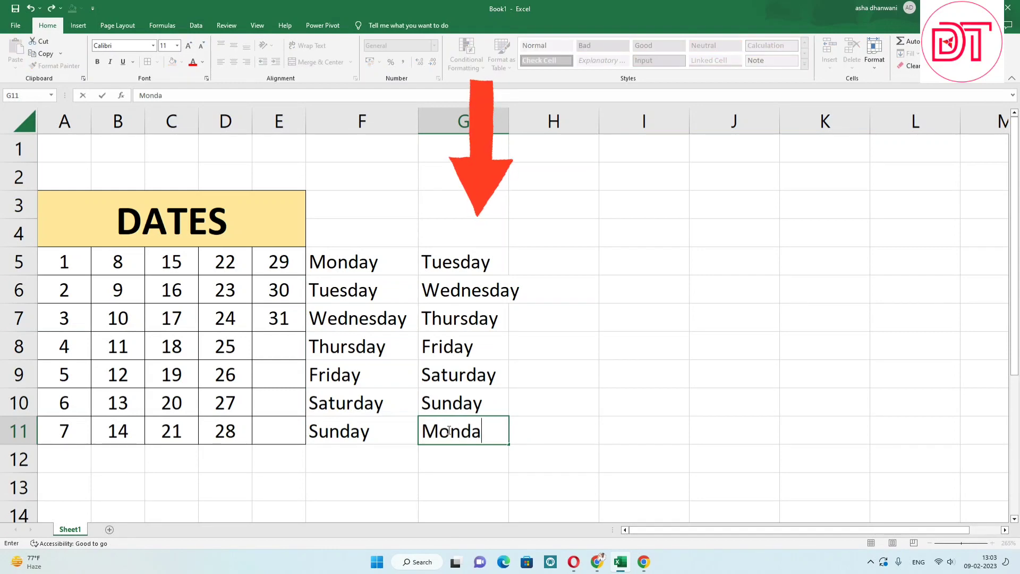
text(y)
click(464, 350)
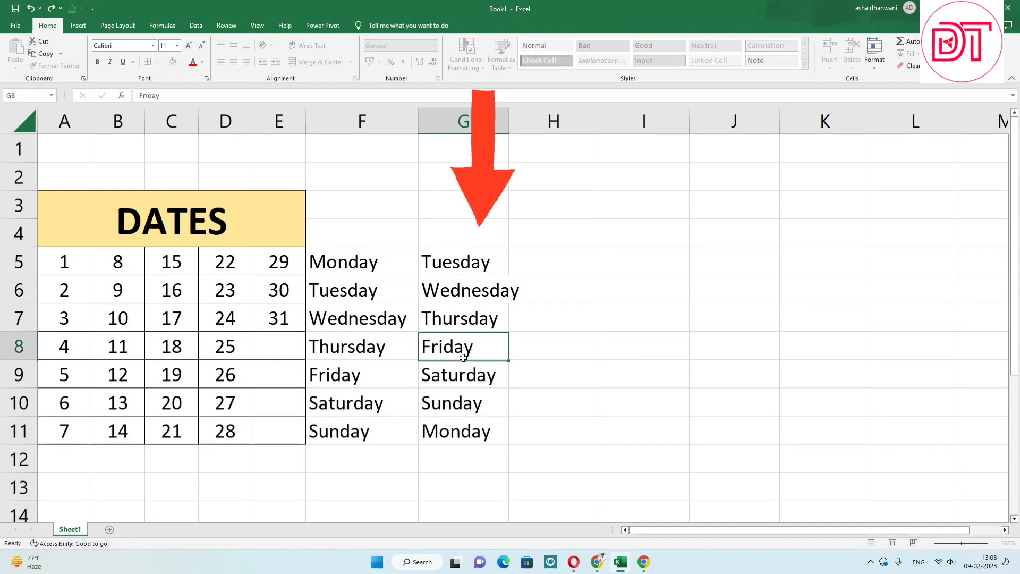
Step: Paste Wednesday–Monday into H5:H10 and add Tuesday in H11
click(361, 266)
click(444, 269)
drag(452, 292, 444, 435)
key(ctrl+c)
click(542, 263)
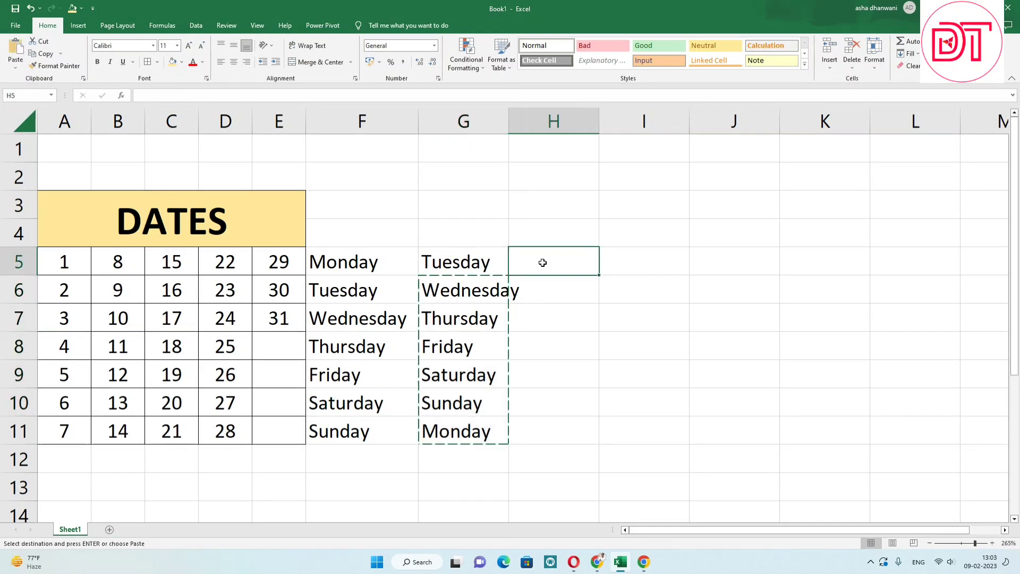
key(ctrl+v)
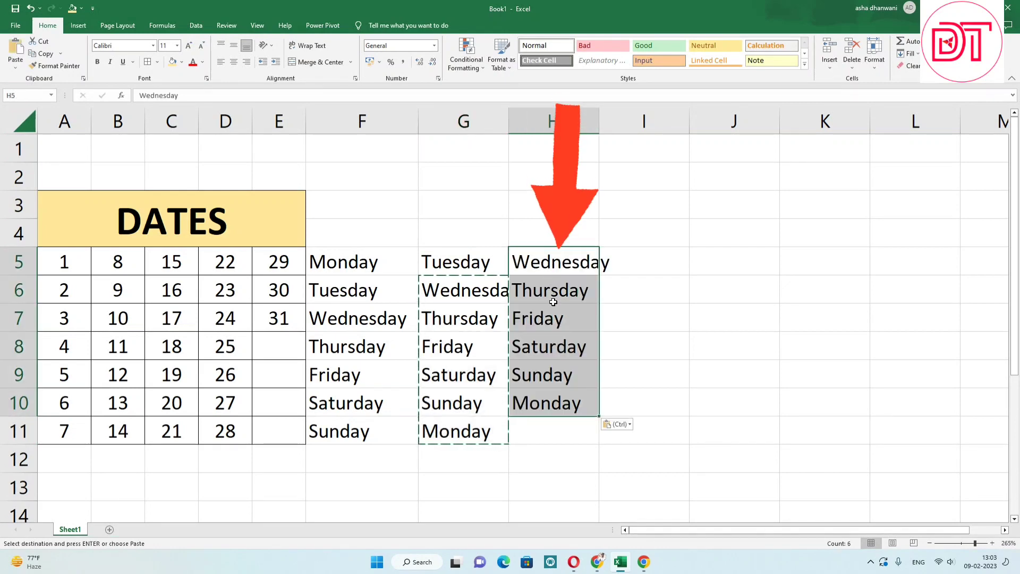
click(556, 282)
click(541, 420)
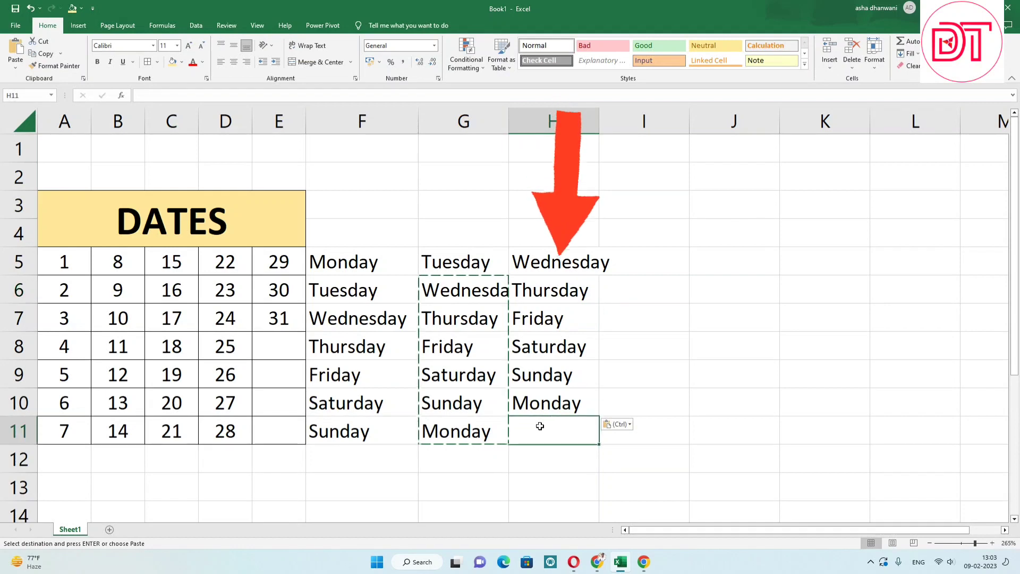
text(Tuesa)
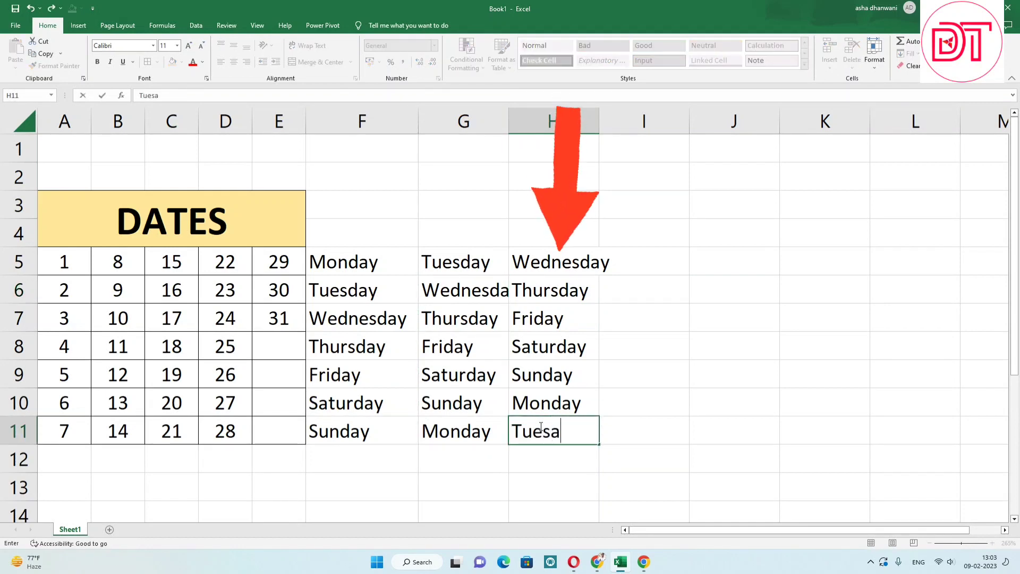
key(BackSpace)
text(day)
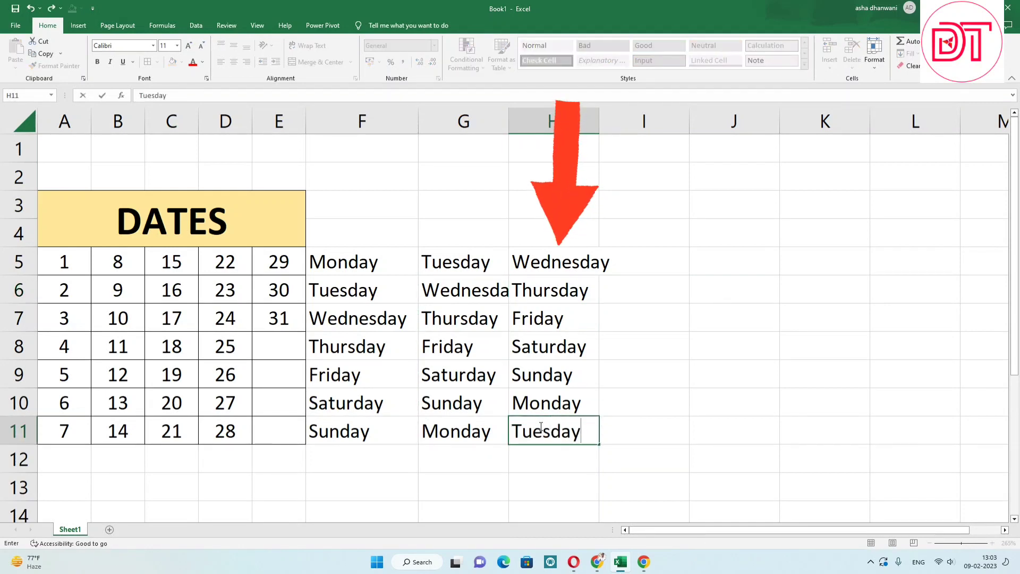
click(655, 395)
click(375, 262)
Step: Copy H6:H11 into I5:I10 and add Wednesday in I11
click(471, 263)
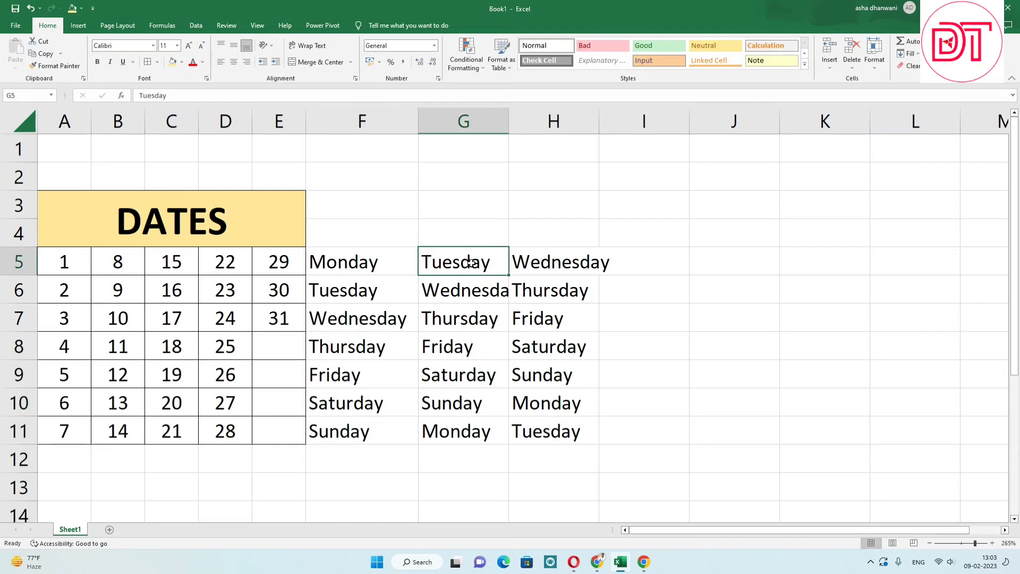
click(552, 265)
drag(552, 293, 548, 425)
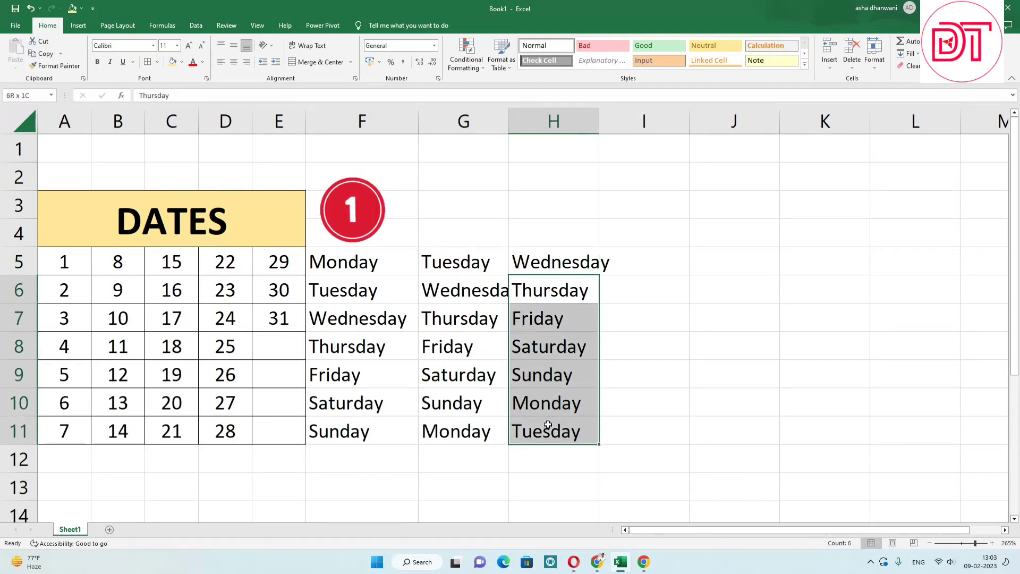
key(ctrl+c)
click(632, 263)
key(ctrl+v)
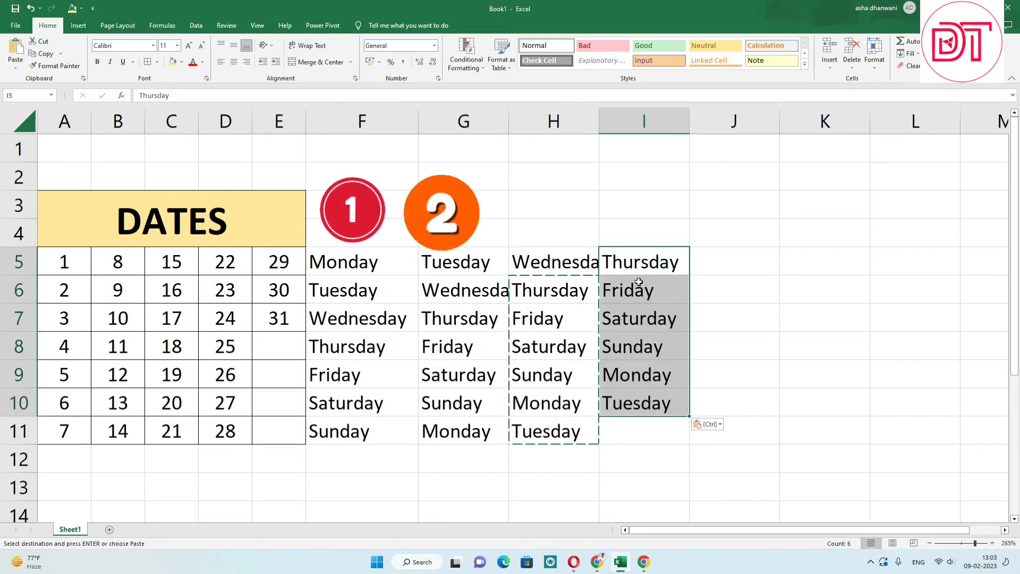
click(619, 422)
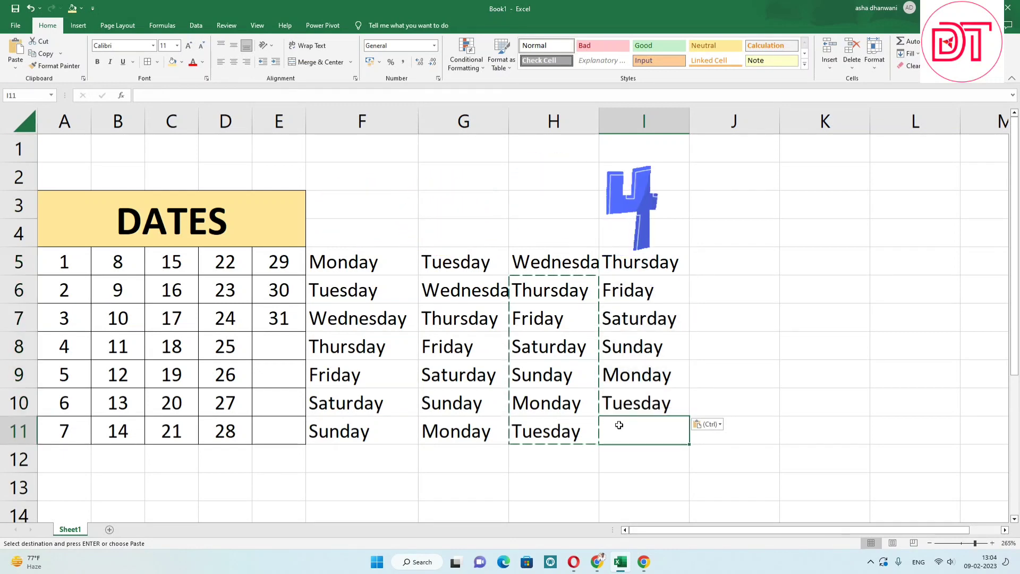
text(Wednes)
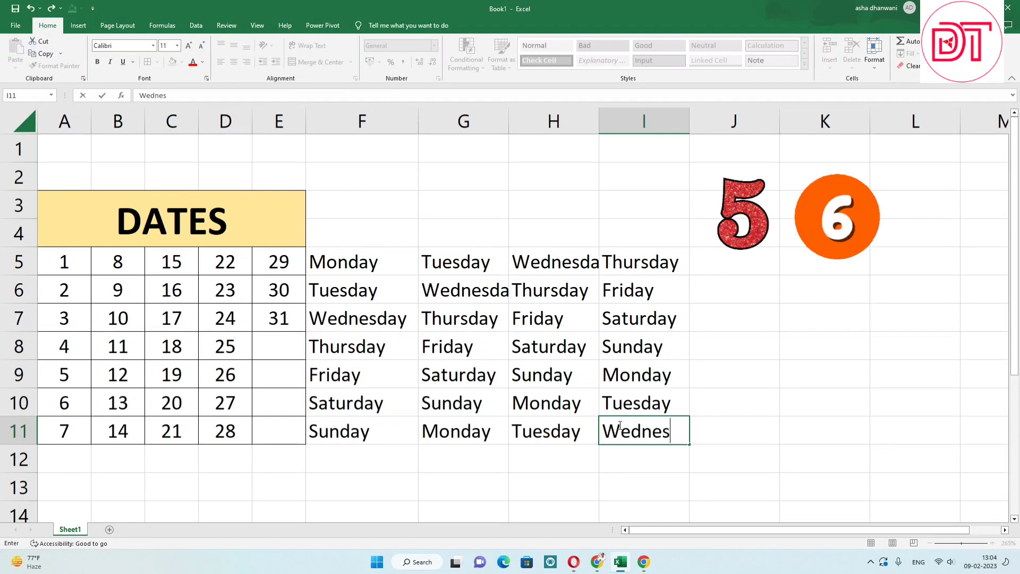
text(day)
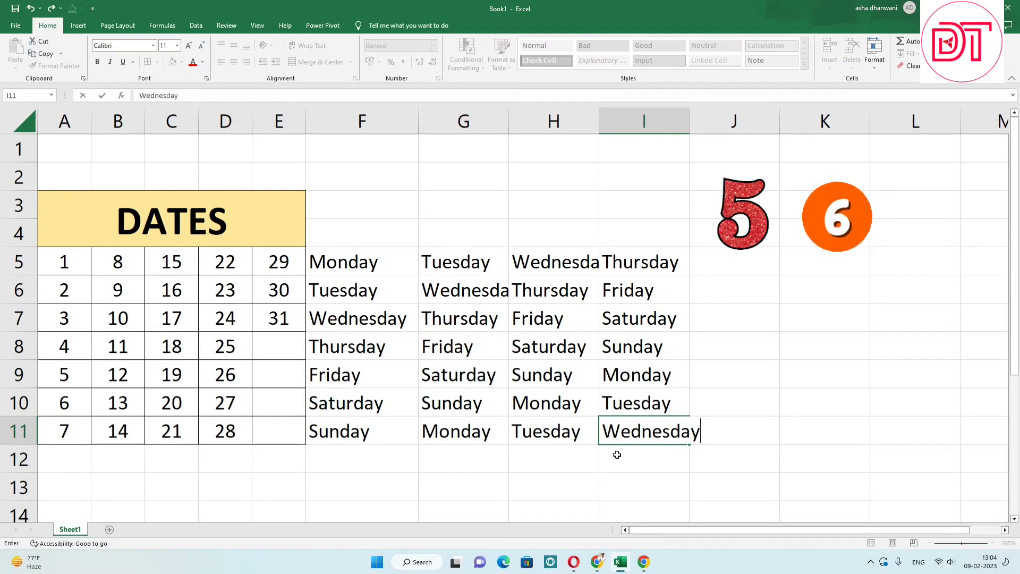
click(615, 453)
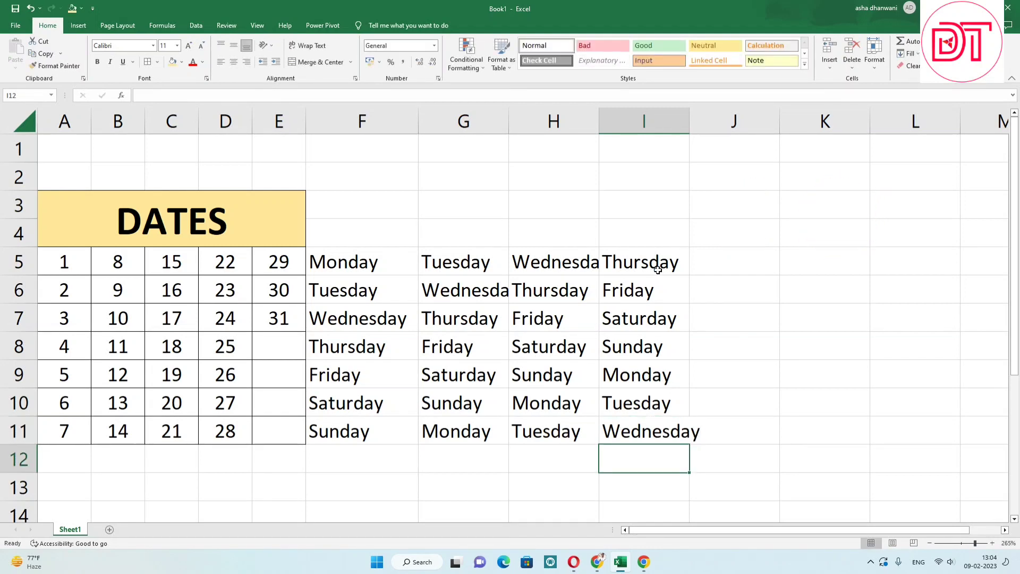
Step: Paste Friday–Wednesday into J5:J10 and add Thursday in J11
click(649, 264)
drag(648, 290, 647, 424)
click(716, 265)
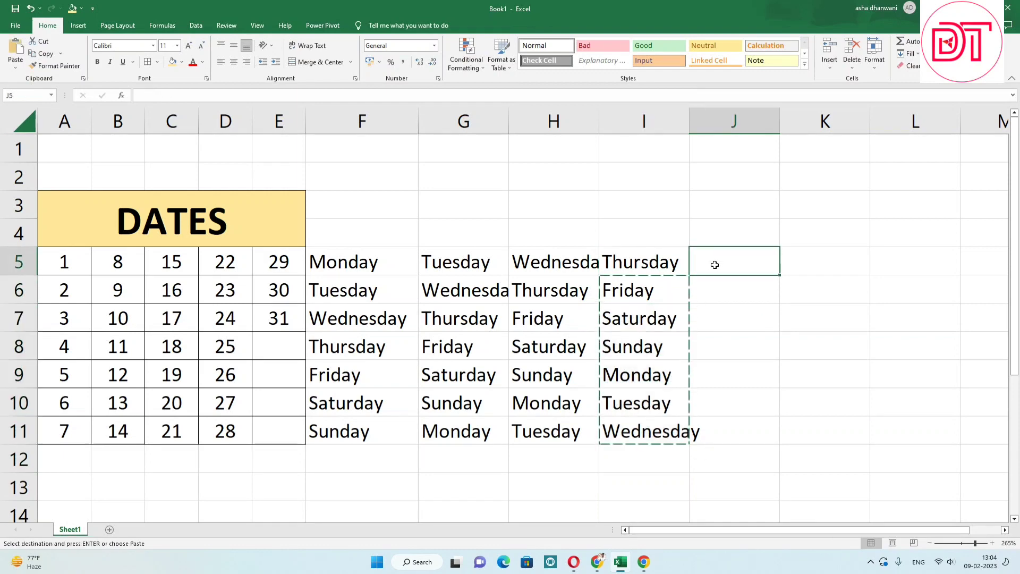
key(ctrl+v)
click(722, 424)
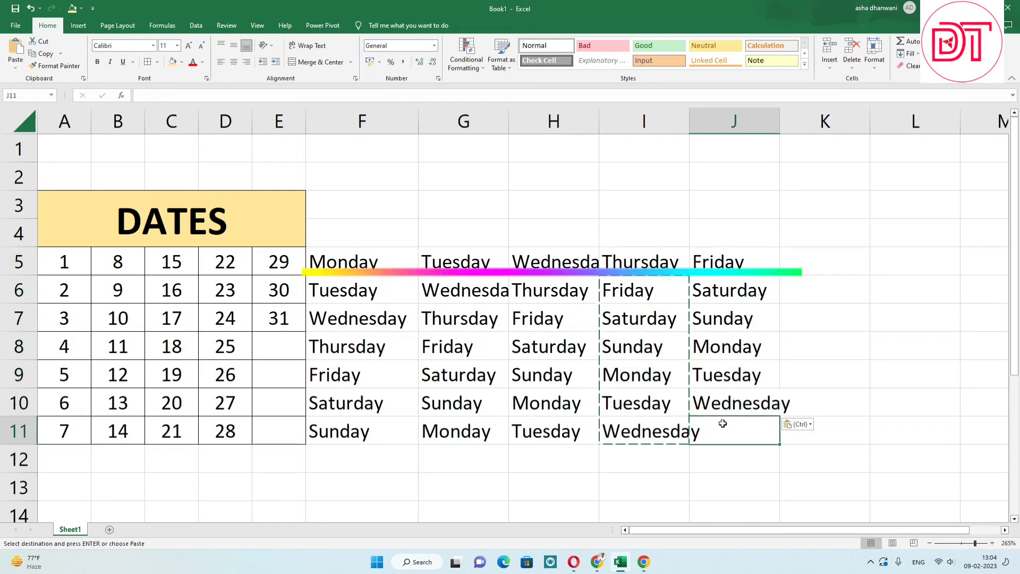
text(Thur)
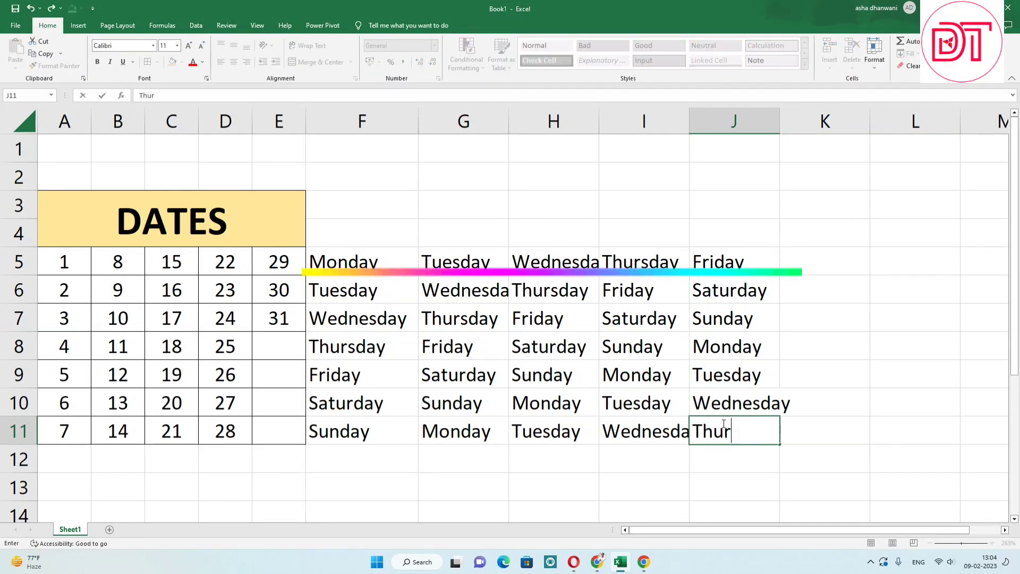
text(sday)
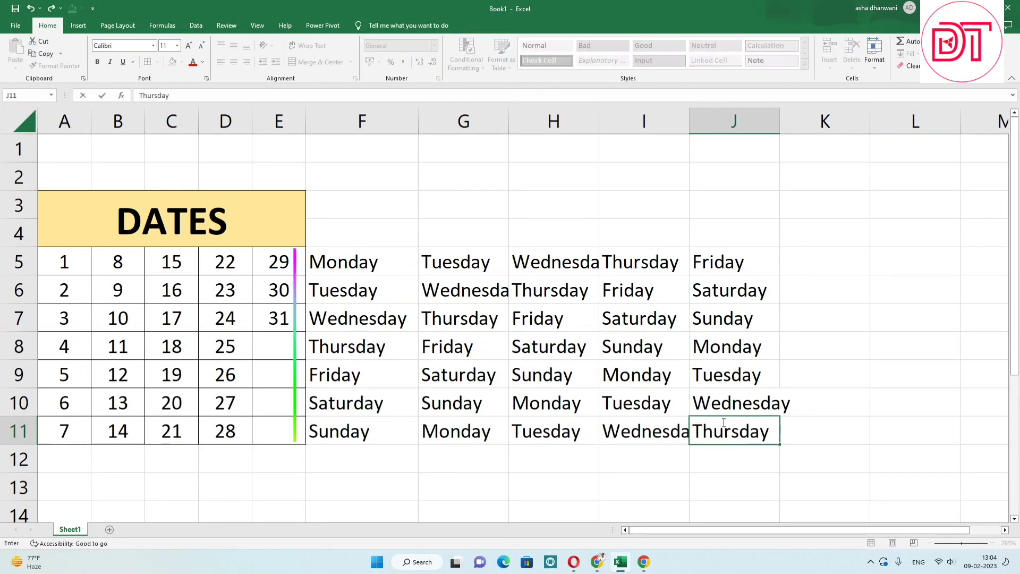
click(746, 278)
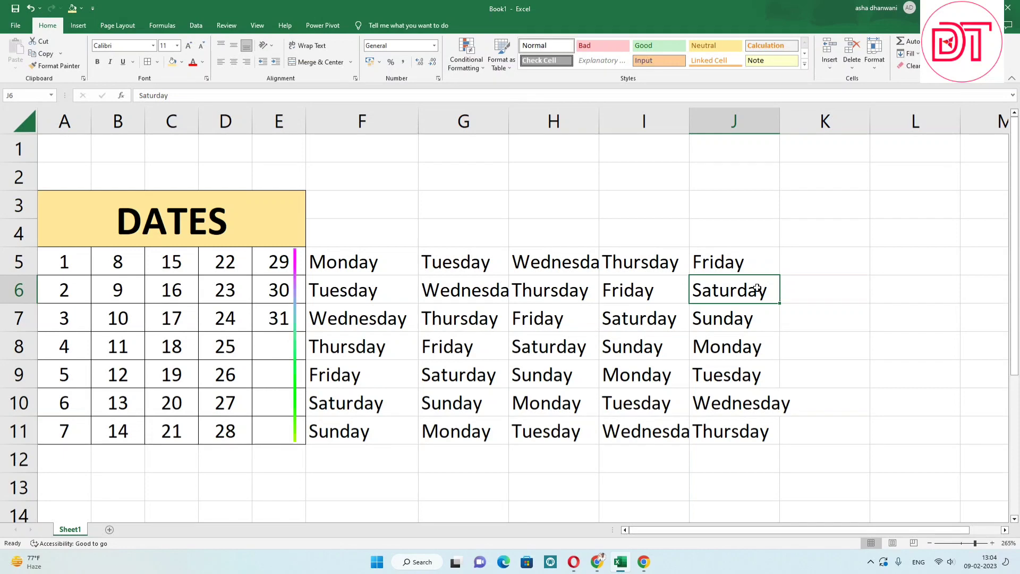
Step: Fill column K Saturday to Friday by pasting J's days at K5 and adding Friday in K11
drag(758, 289, 753, 425)
key(ctrl+c)
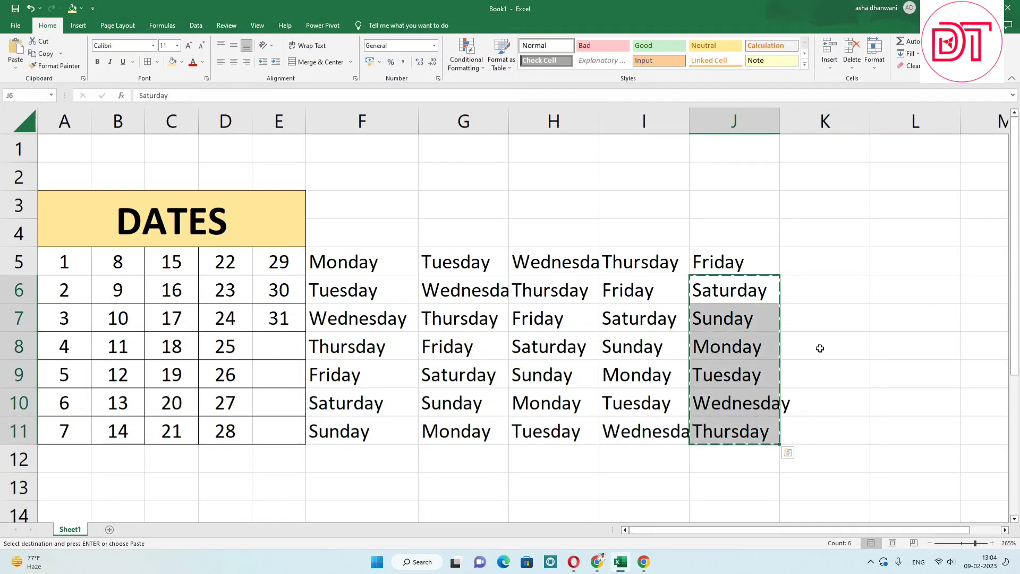
click(803, 263)
key(ctrl+v)
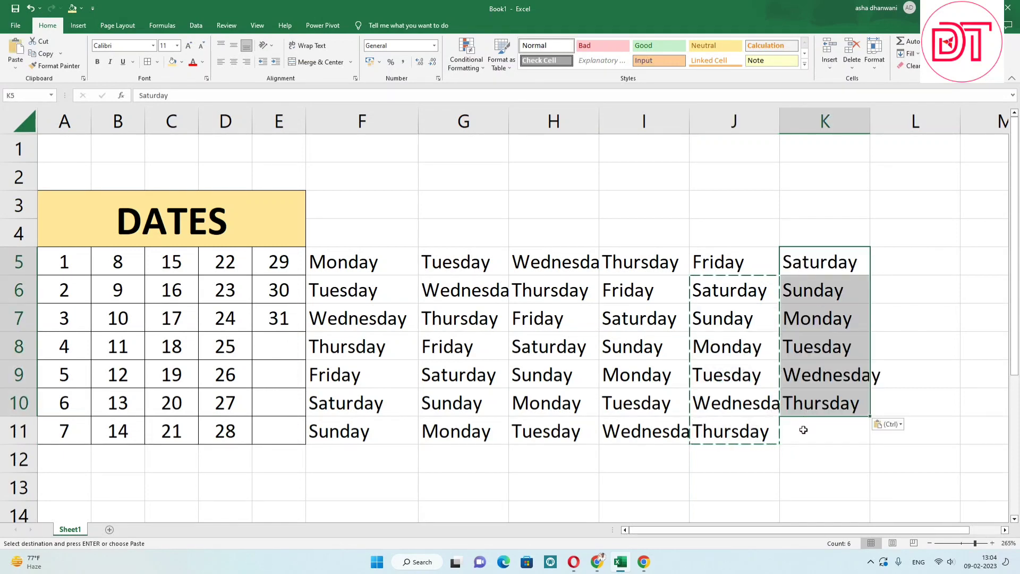
click(808, 428)
text(Friday)
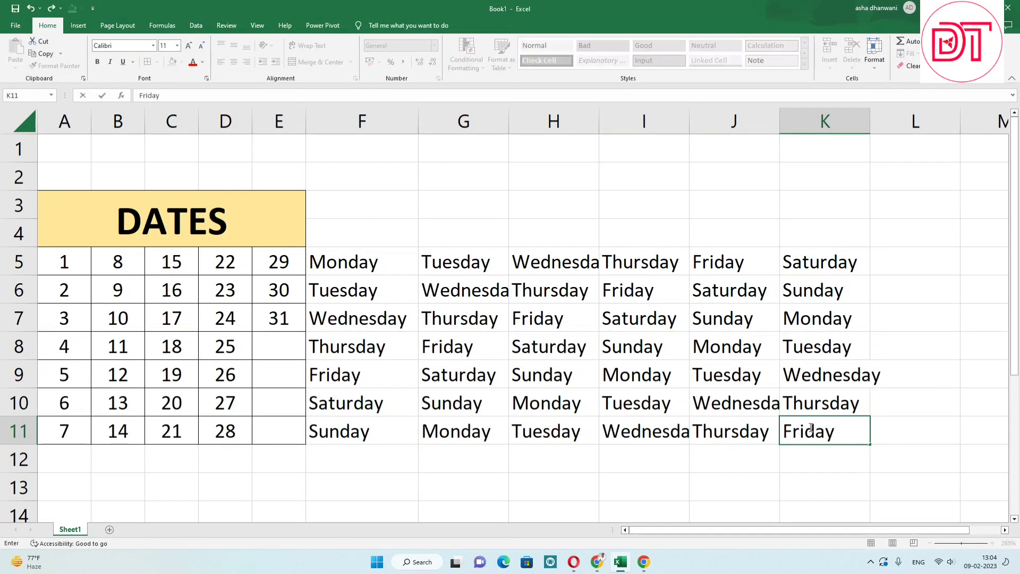
key(Up)
key(Up)
key(Up)
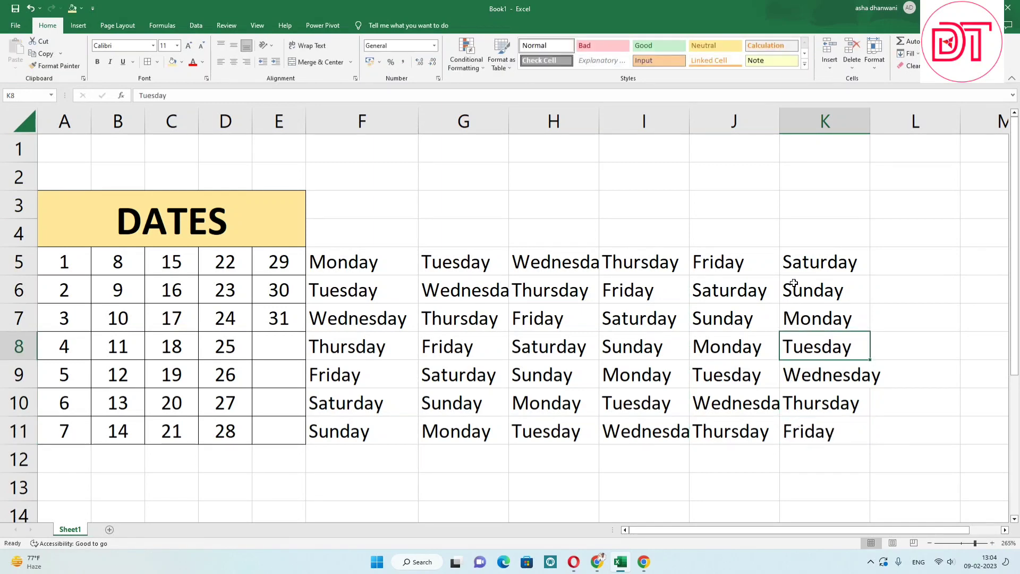
Step: Fill column L Sunday to Saturday by pasting K's days at L5 and adding Saturday in L11
drag(794, 282, 800, 423)
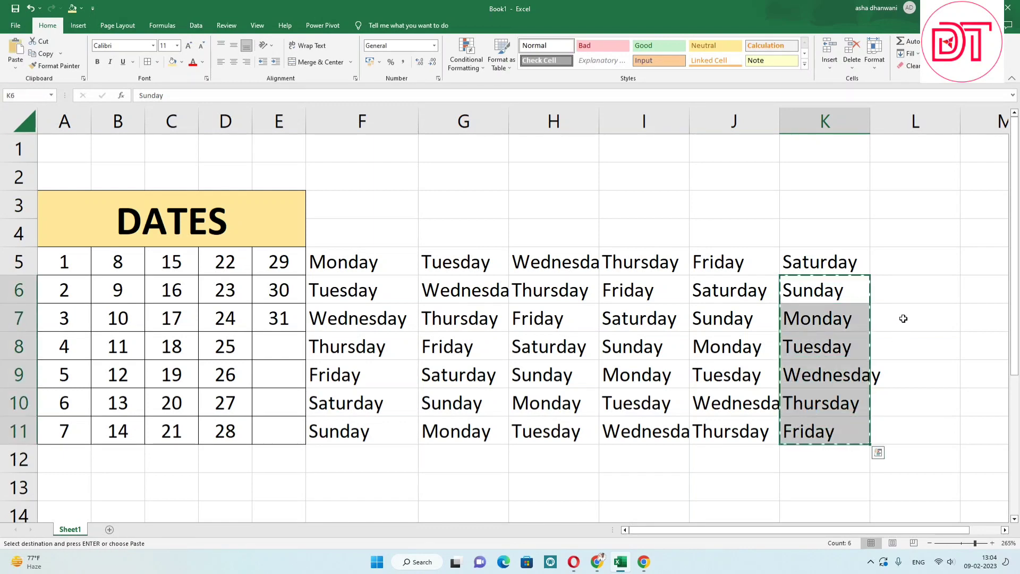
click(894, 269)
key(ctrl+v)
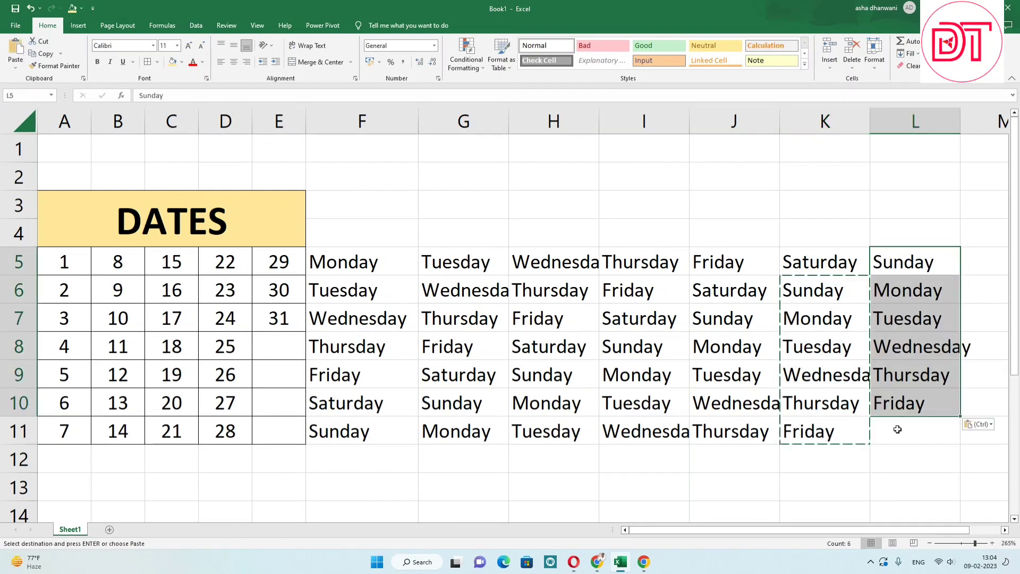
click(898, 429)
text(Sa)
text(t)
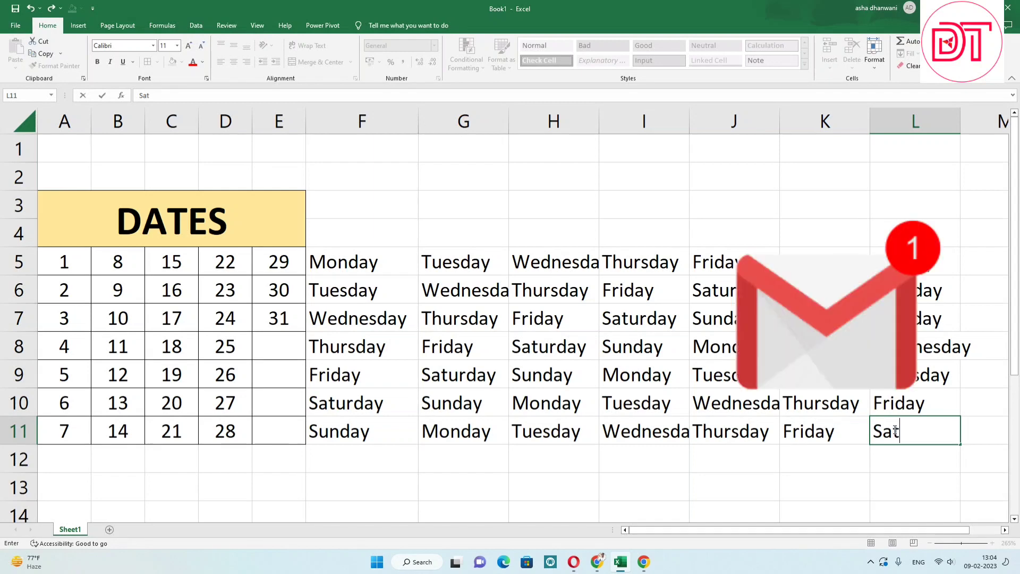
text(ur)
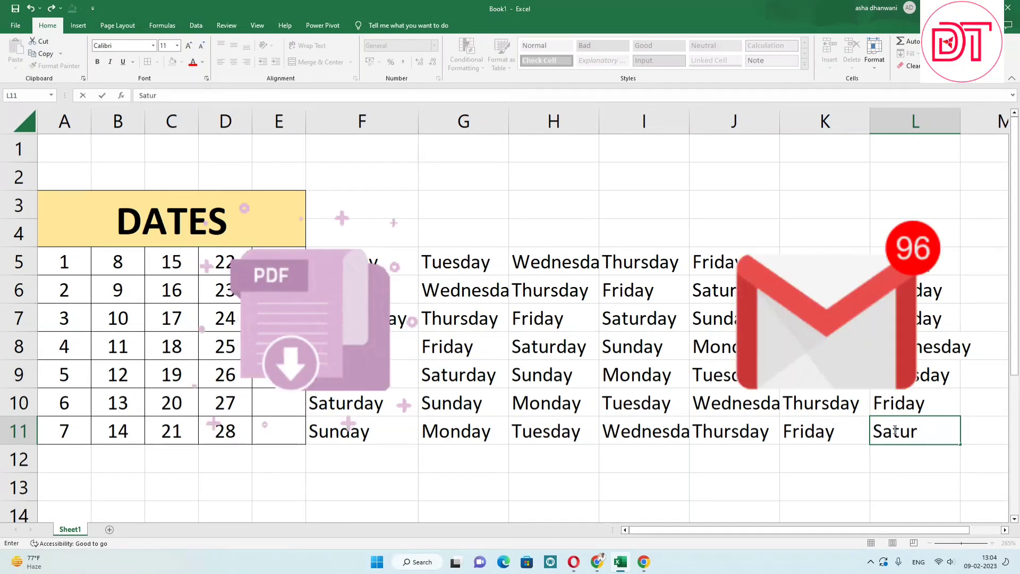
text(dat)
key(BackSpace)
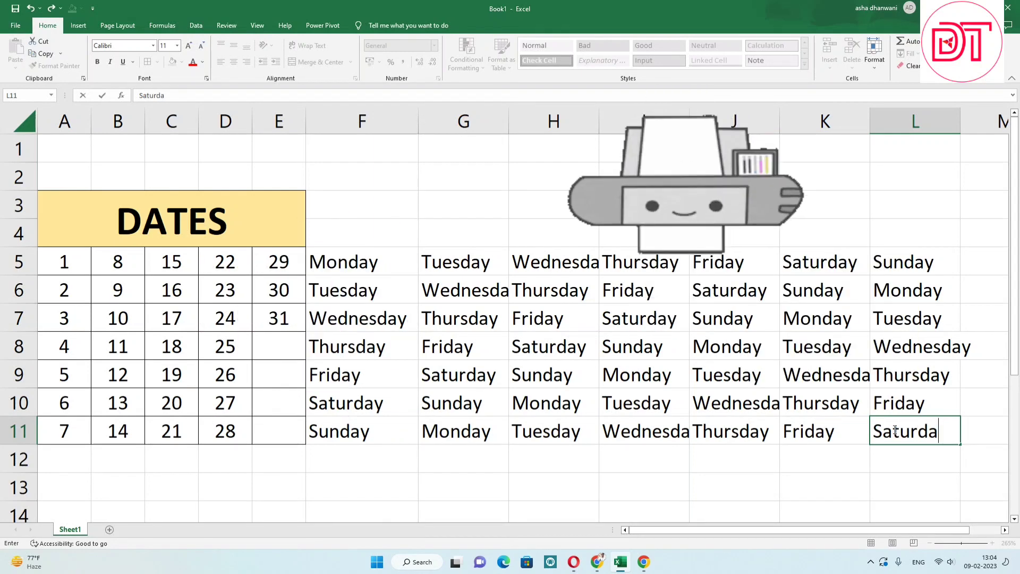
text(y)
key(Return)
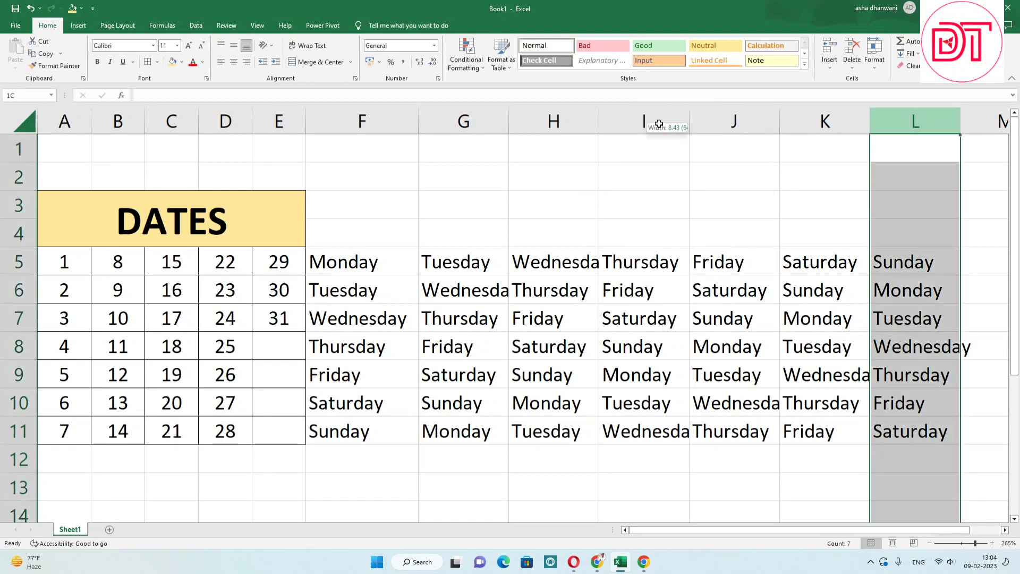
Step: AutoFit columns F through L so every full day name fits
drag(900, 121, 362, 121)
double_click(780, 121)
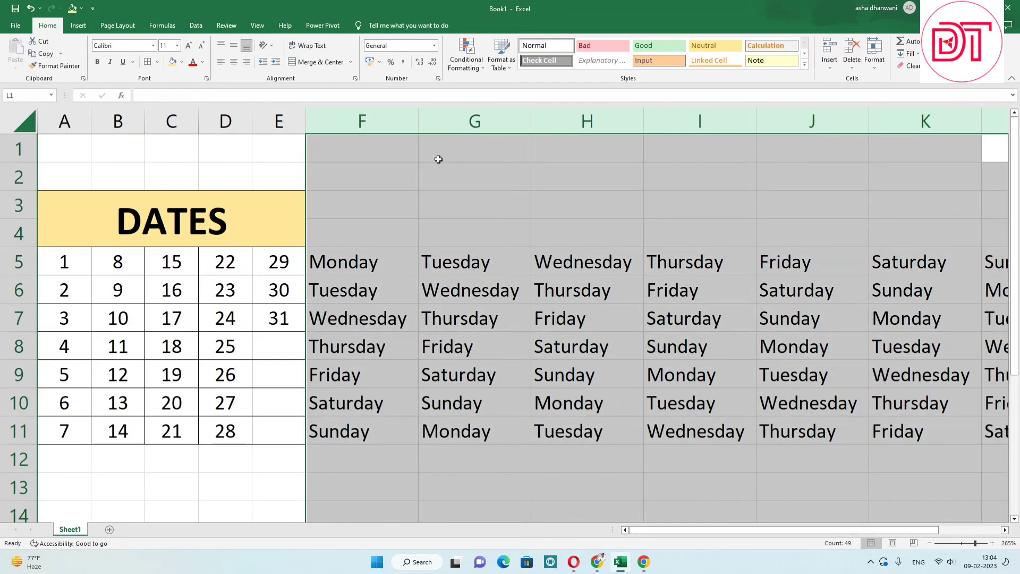
click(576, 325)
click(329, 258)
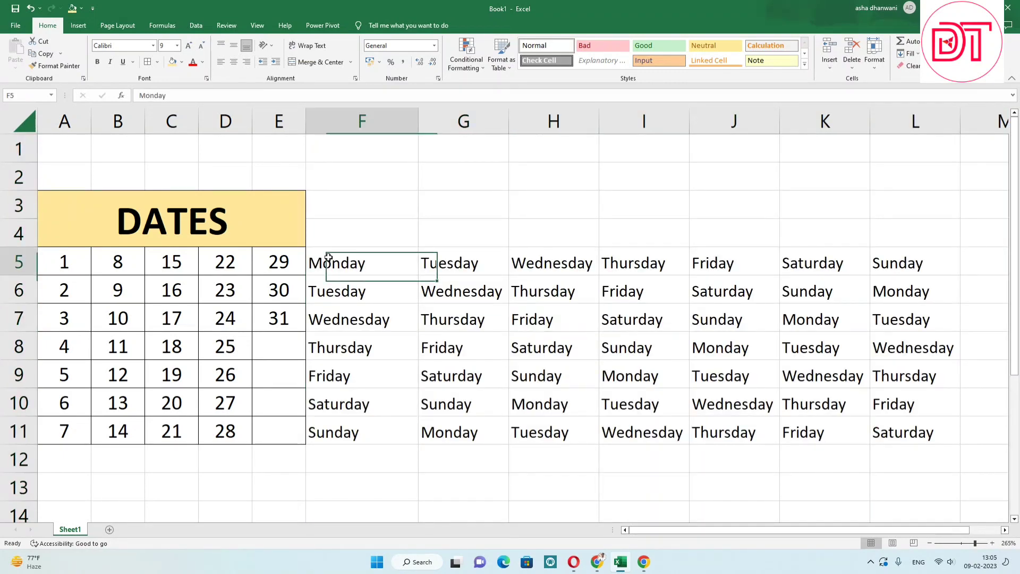
key(ctrl+Right)
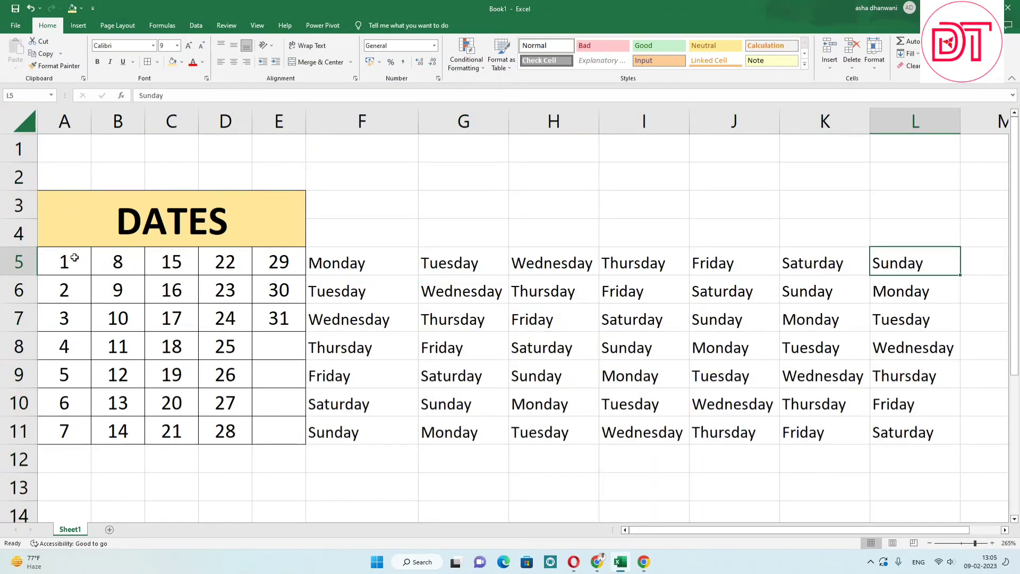
Step: Select the date-number block and each weekday column F through L in turn to check them
mouse_move(75, 258)
mouse_down()
mouse_move(271, 366)
mouse_move(273, 425)
mouse_up()
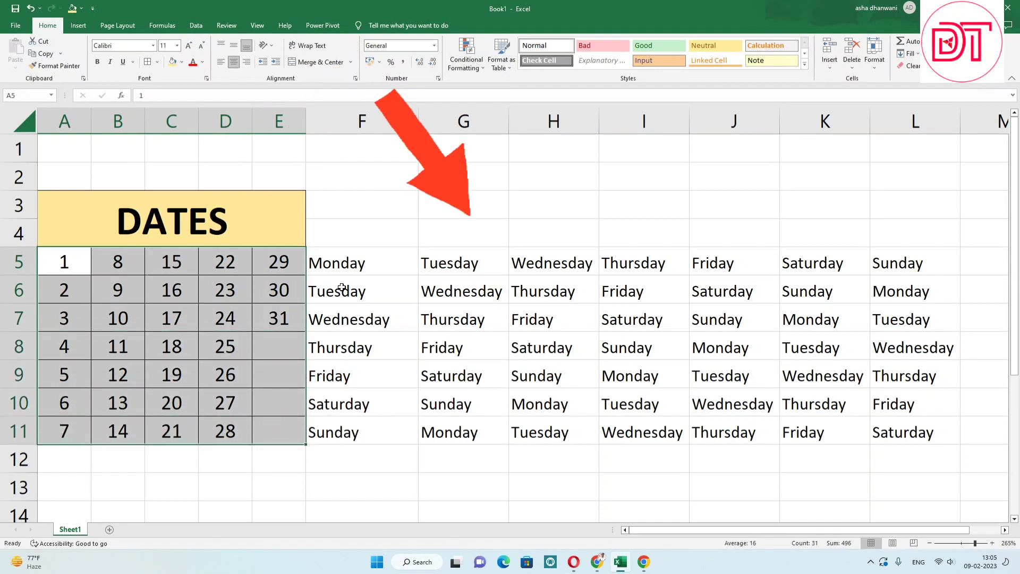
drag(340, 263, 350, 407)
drag(441, 266, 454, 371)
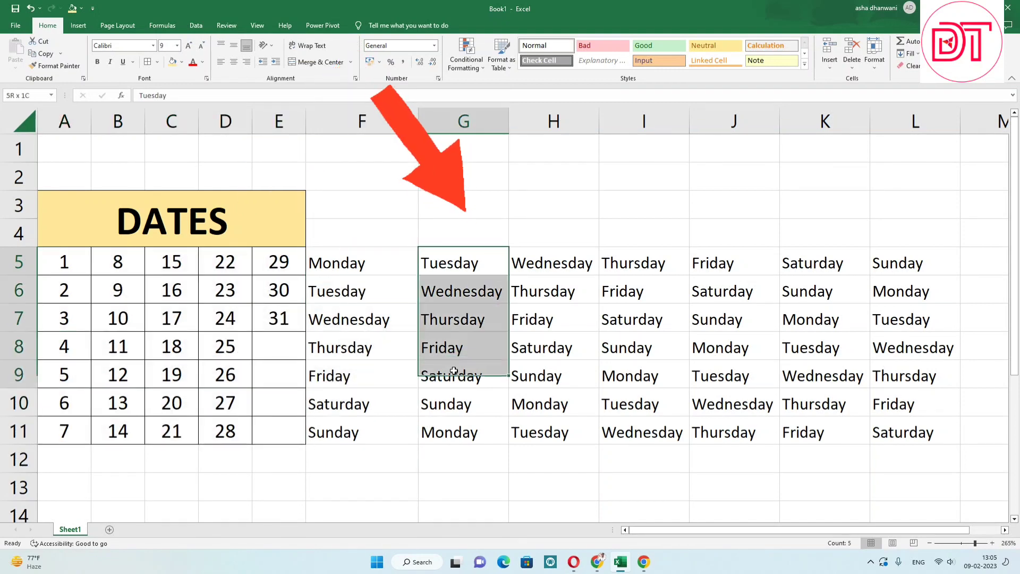
drag(537, 262, 537, 372)
drag(627, 263, 658, 370)
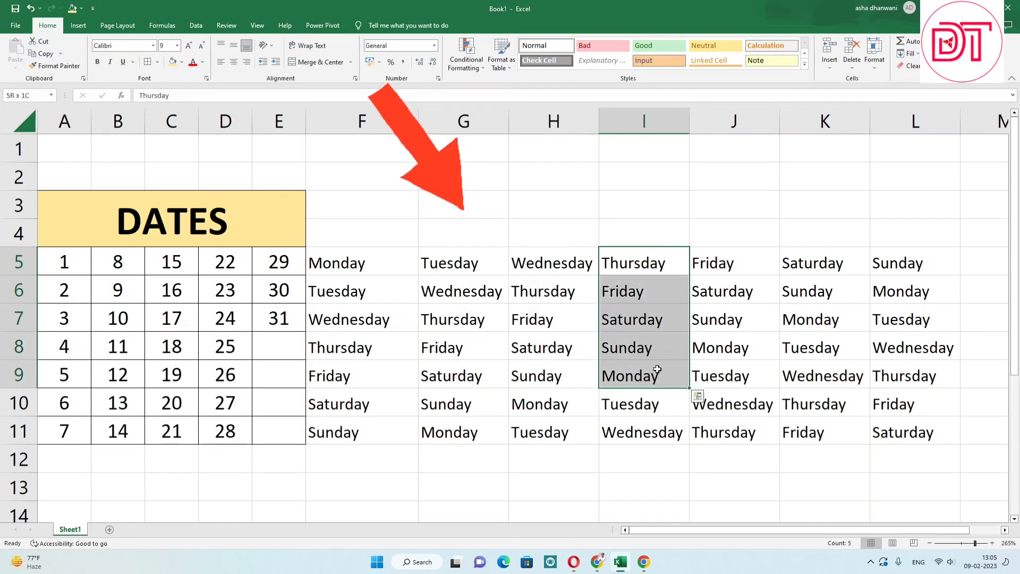
drag(712, 263, 728, 372)
drag(802, 263, 825, 348)
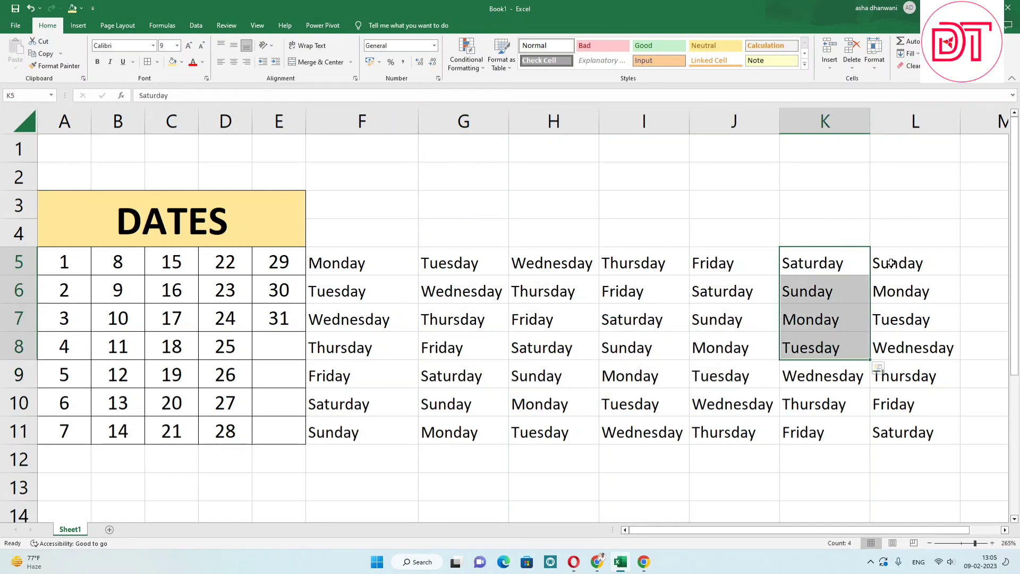
drag(892, 263, 903, 346)
Step: Step down through column F's days from Monday to Sunday to review the sequence
click(343, 259)
click(341, 292)
click(350, 324)
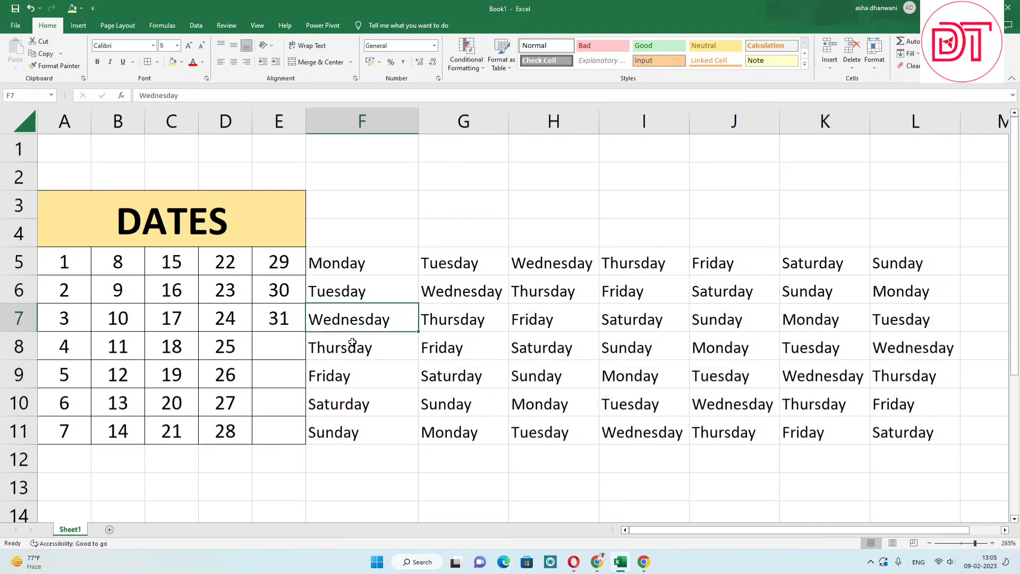
click(351, 348)
click(353, 374)
click(360, 405)
click(359, 435)
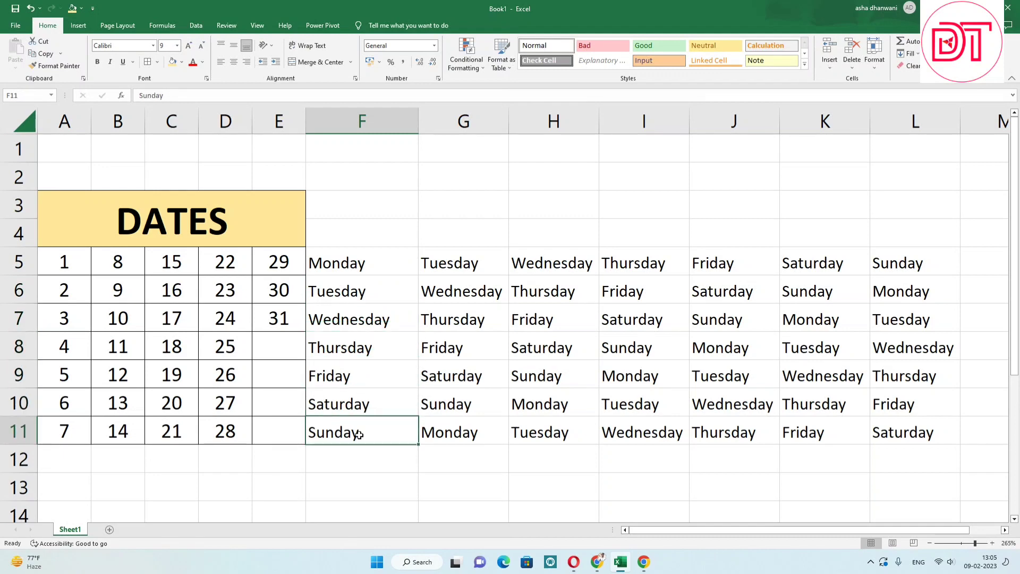
click(514, 461)
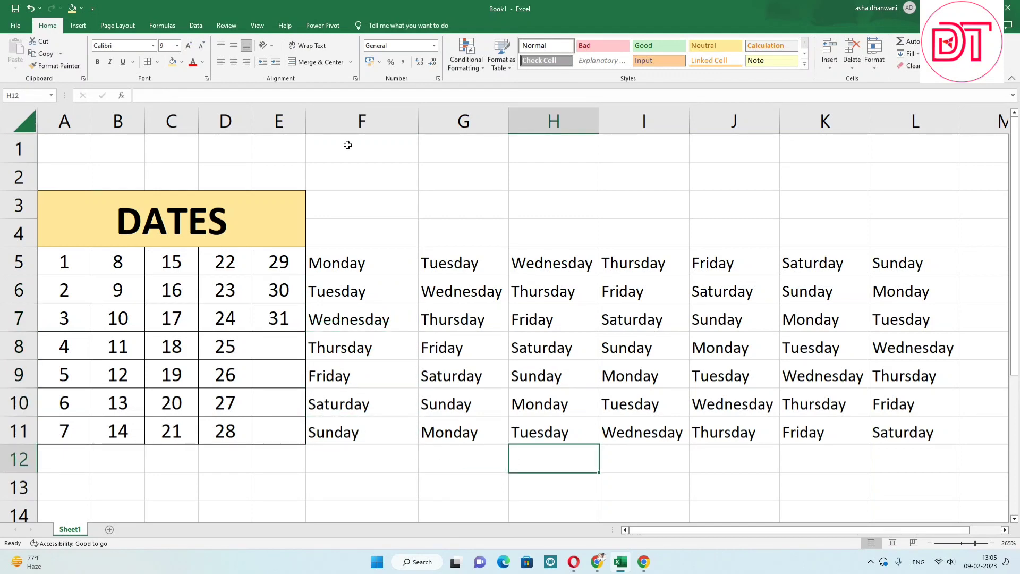
Step: Merge F1:L1 and enter a bold, yellow-filled MONTHS heading
drag(348, 145, 882, 147)
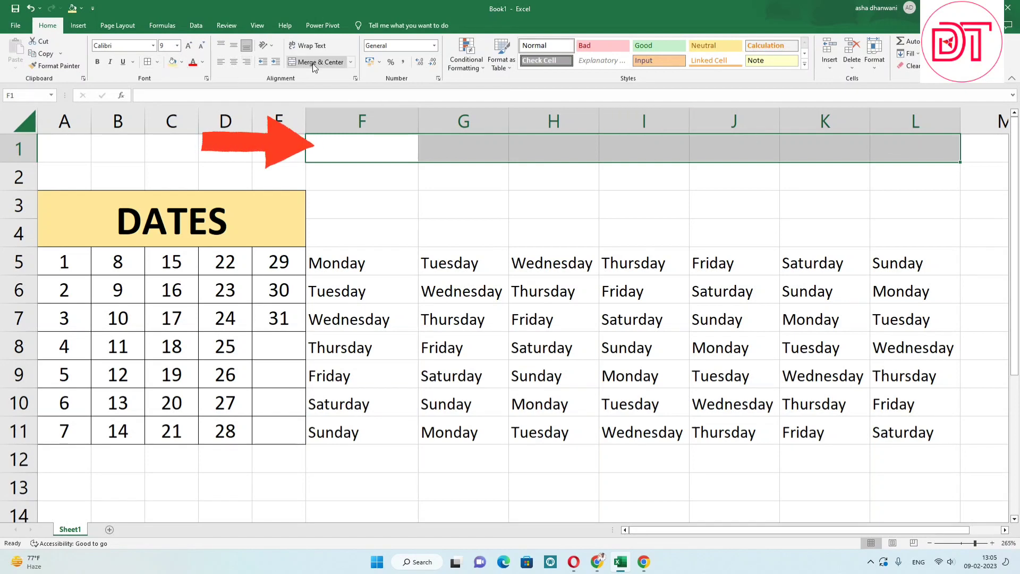
click(314, 64)
text(M)
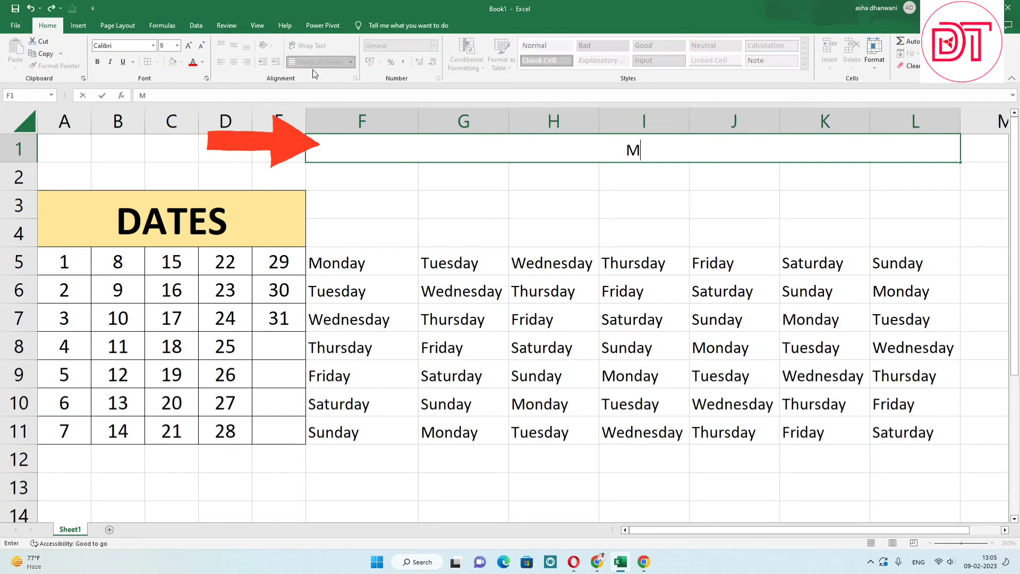
text(ONTHS)
key(Return)
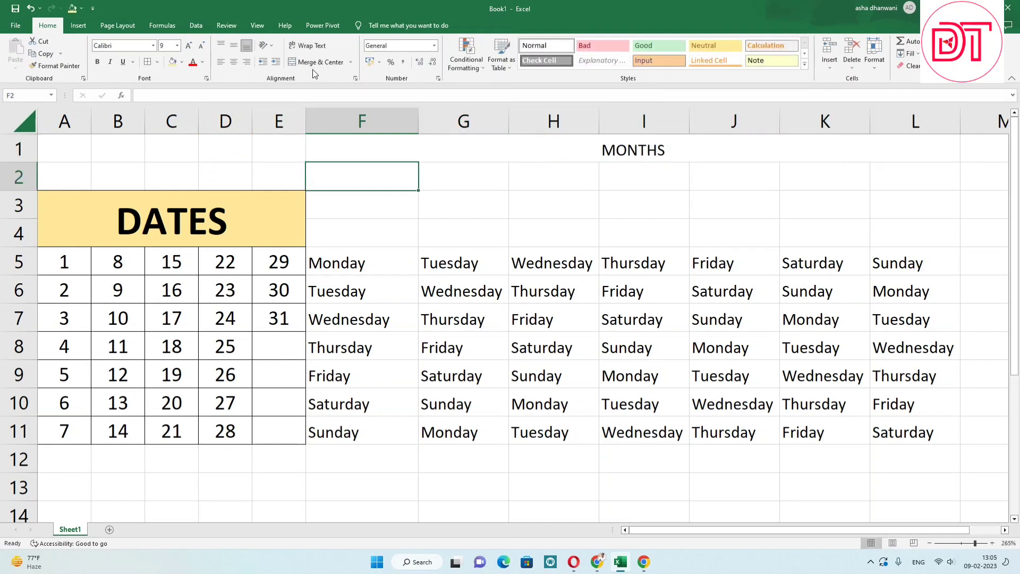
click(376, 142)
click(172, 62)
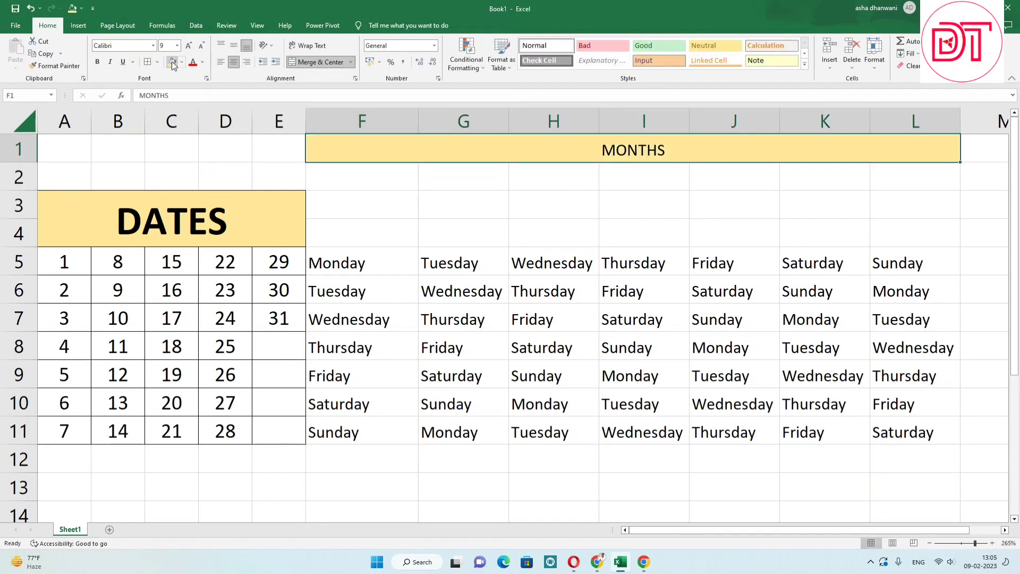
key(ctrl+b)
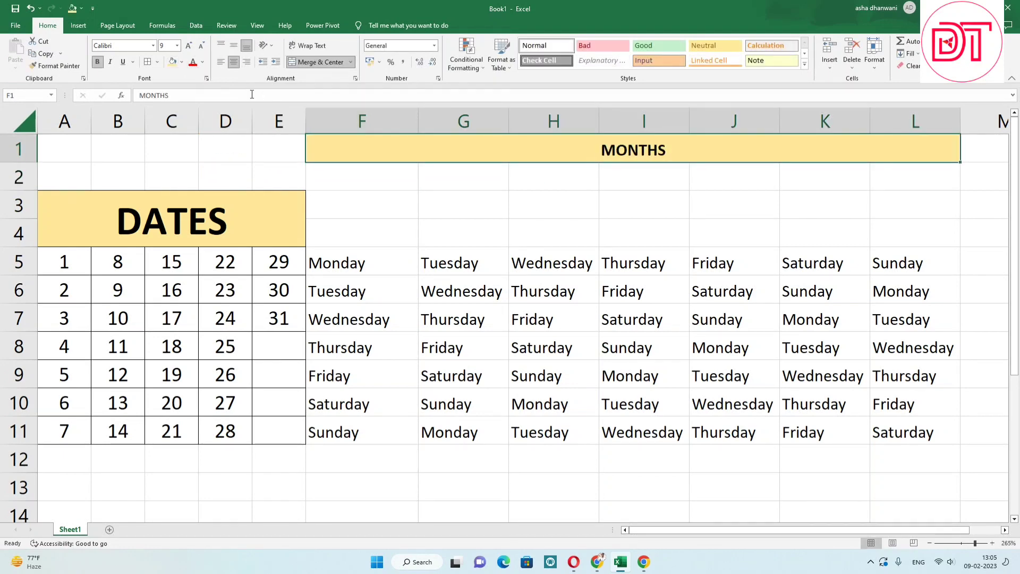
Step: Apply All Borders to the weekday grid F2:L11
click(322, 199)
drag(340, 181, 895, 437)
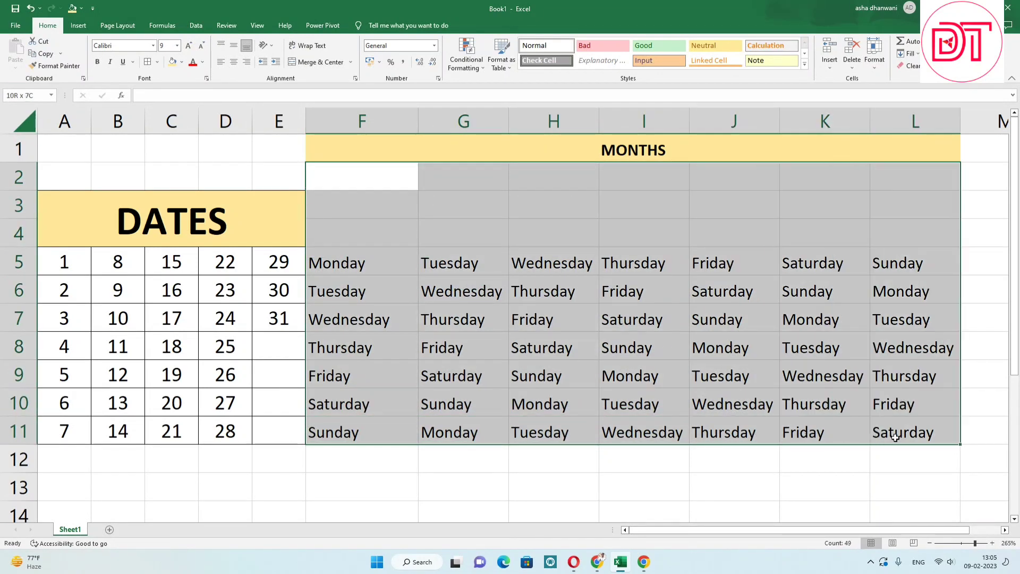
click(147, 61)
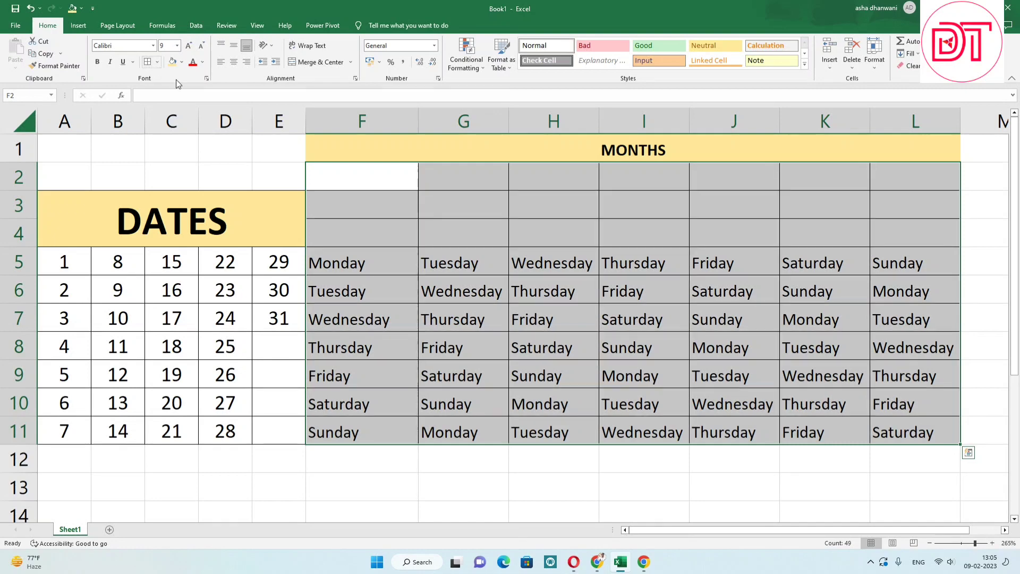
click(385, 181)
click(544, 167)
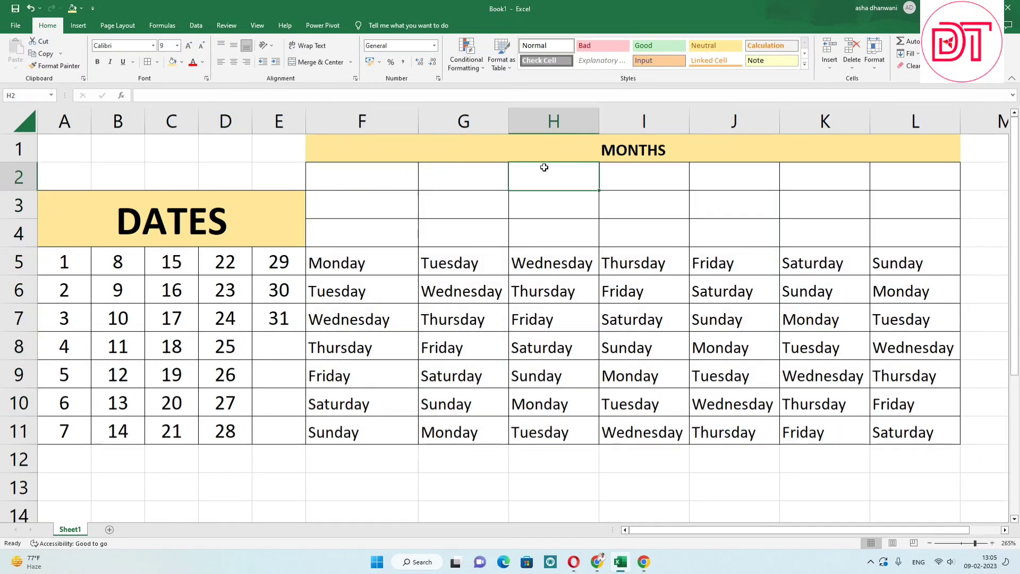
click(371, 179)
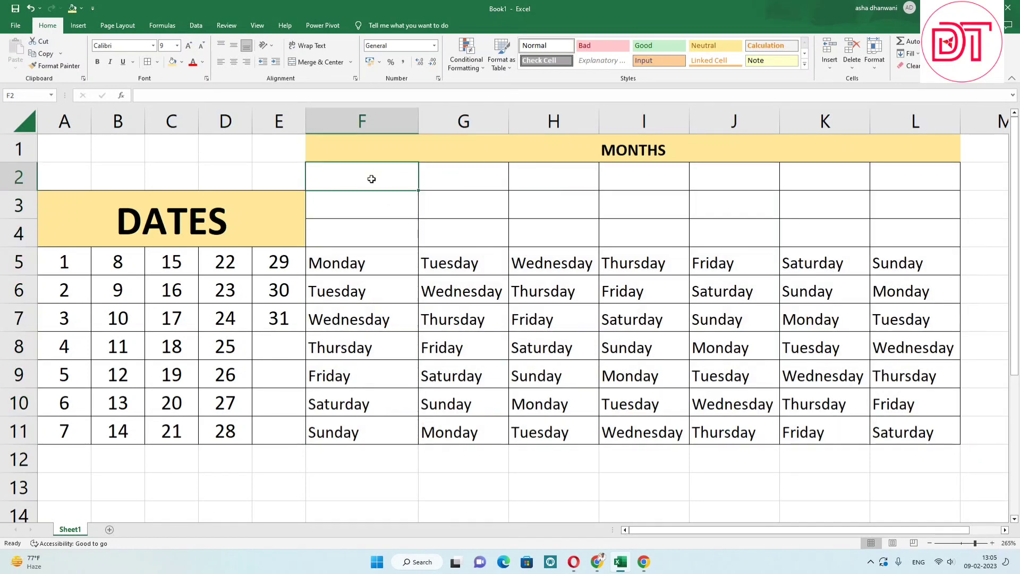
Step: Check the 2023 calendar for January's first weekday and enter JANUARY in L2
click(989, 561)
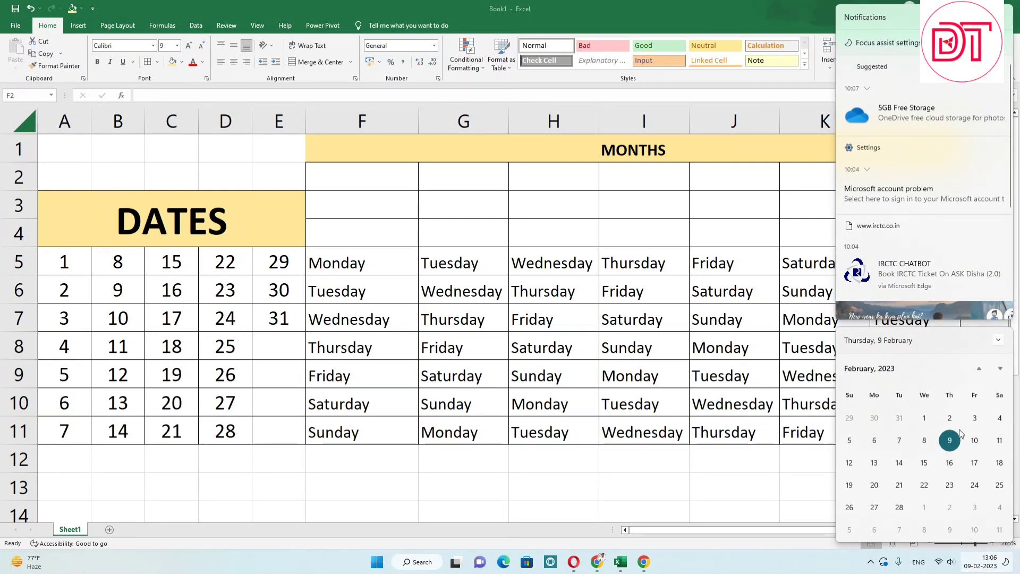
click(999, 371)
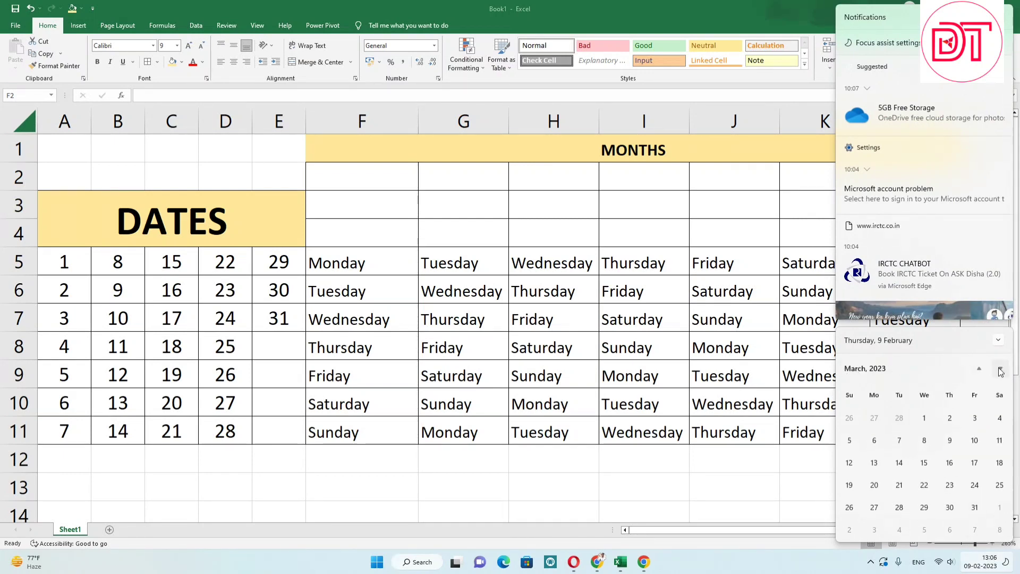
click(1000, 370)
click(983, 370)
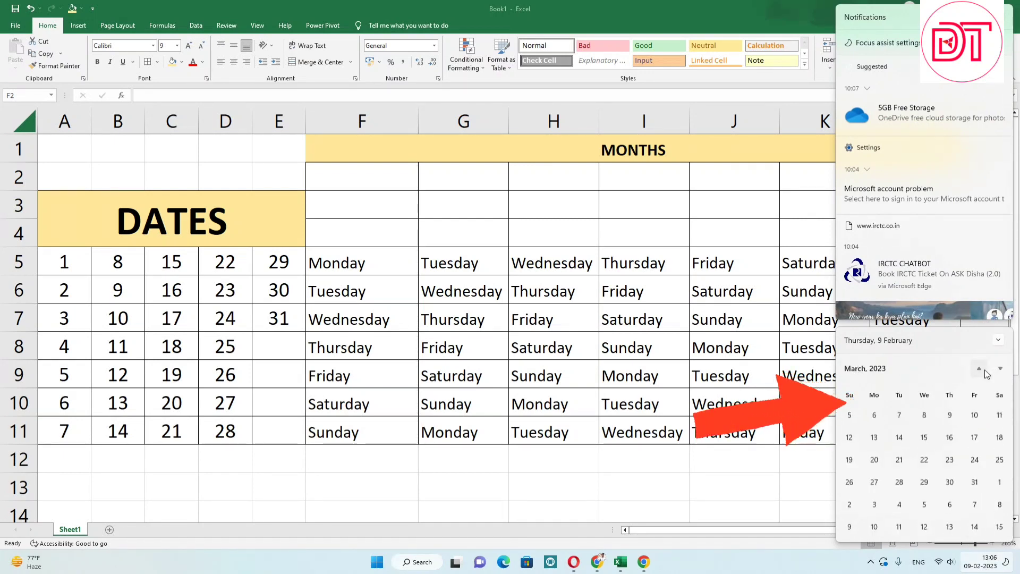
click(983, 370)
click(984, 369)
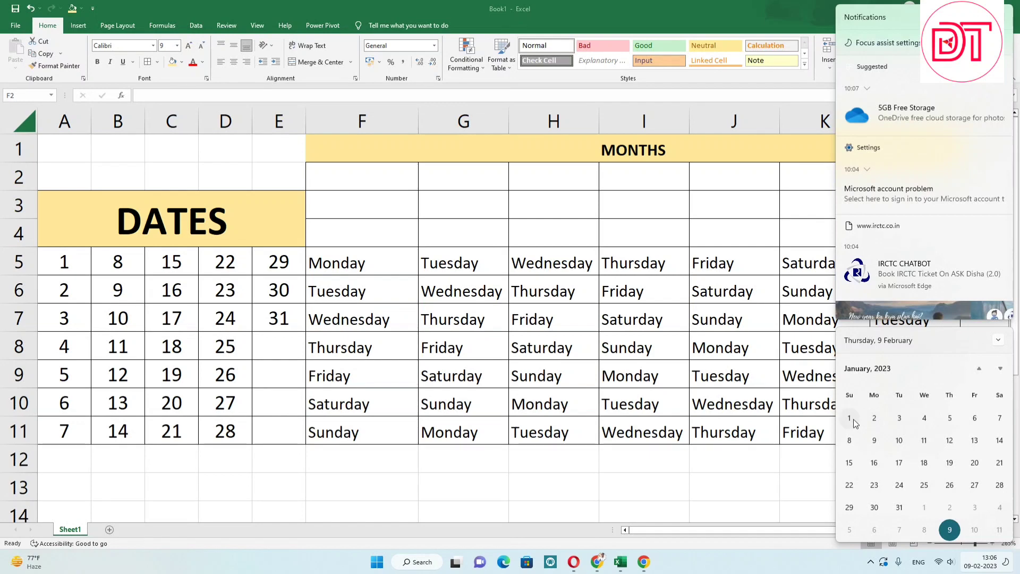
click(581, 208)
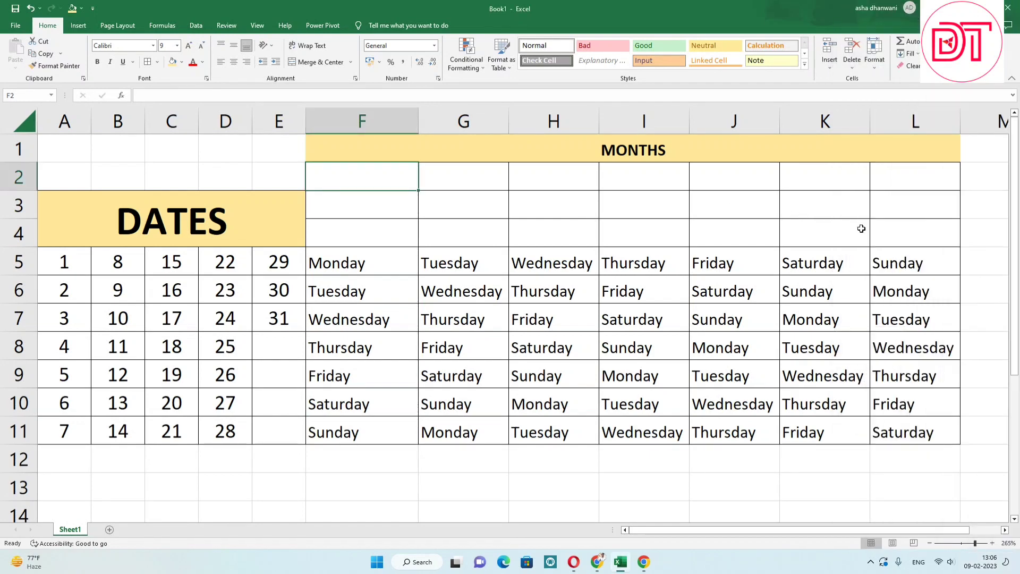
click(898, 180)
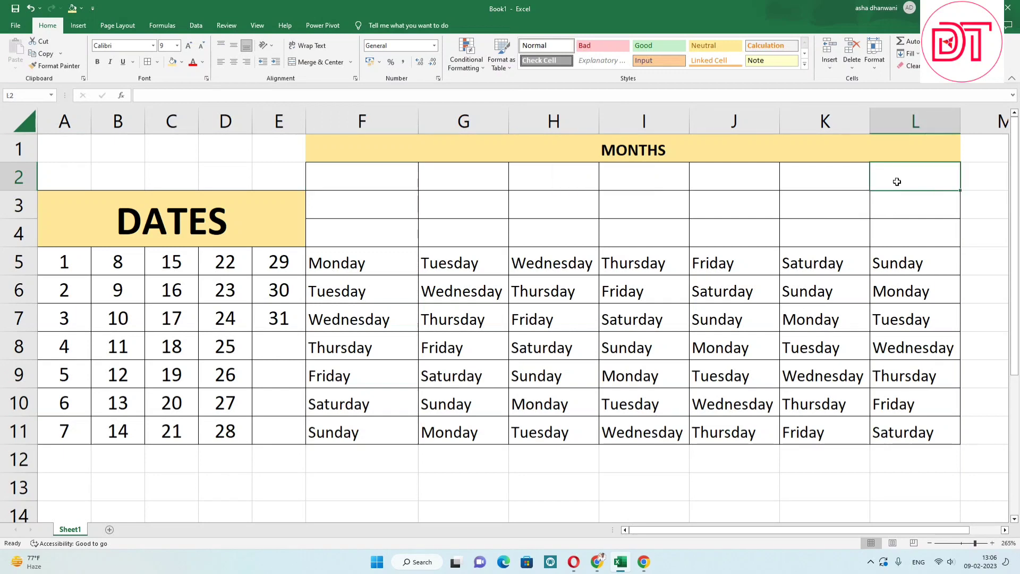
text(JANUARY)
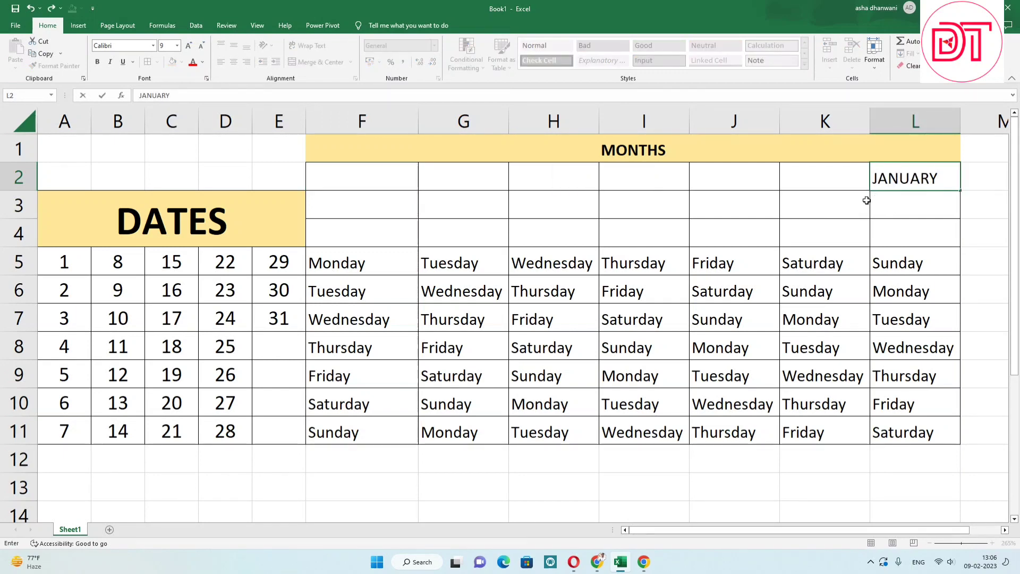
click(865, 201)
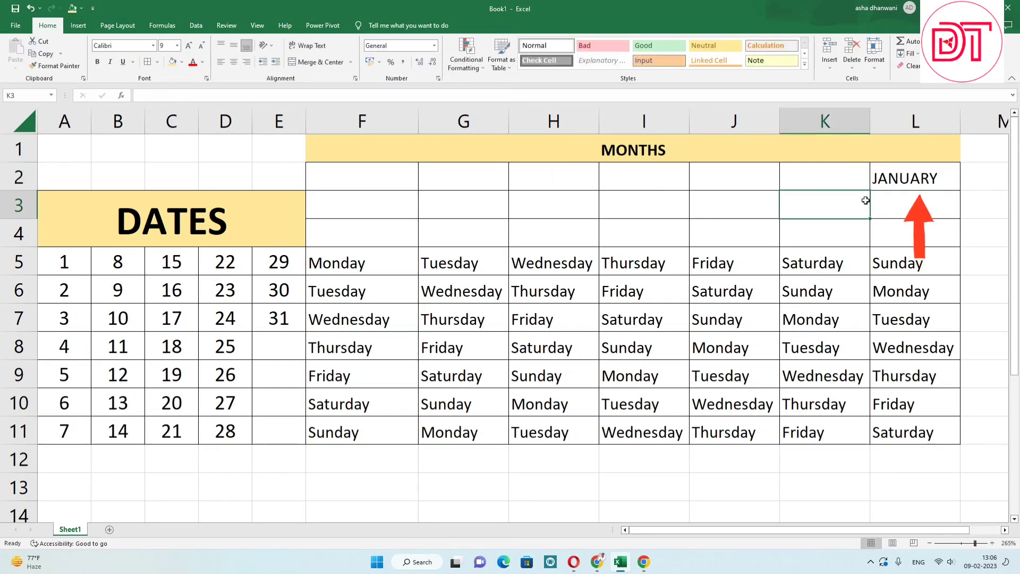
Step: Confirm February 2023's start day and enter FEBRUARY in H2
click(985, 562)
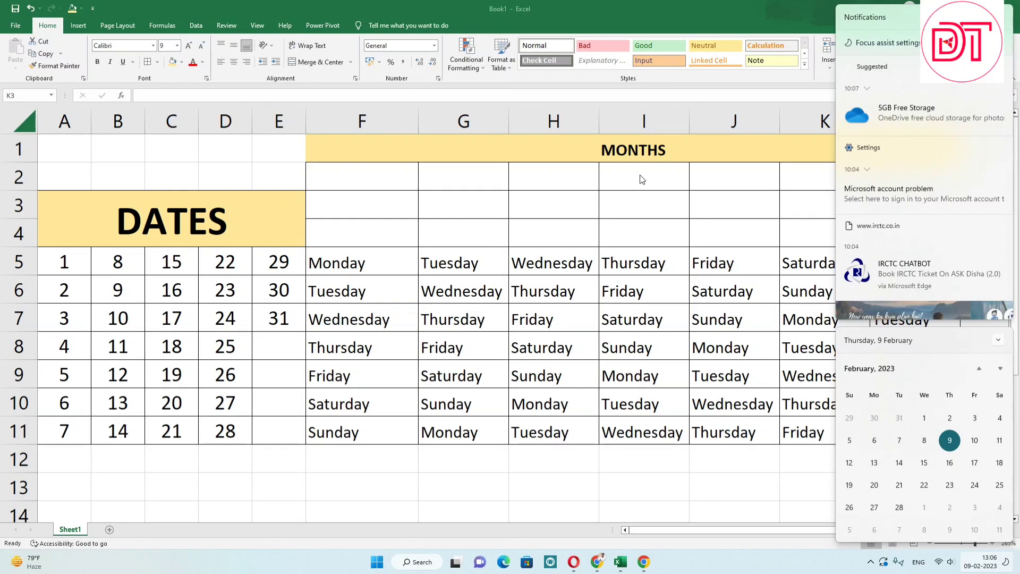
click(565, 178)
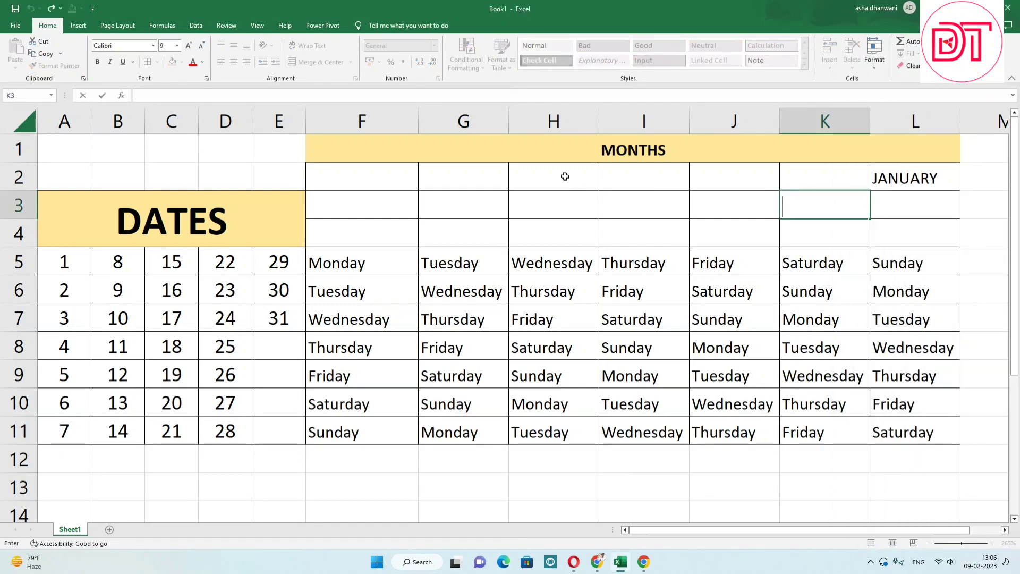
click(565, 177)
text(FEBRUARY)
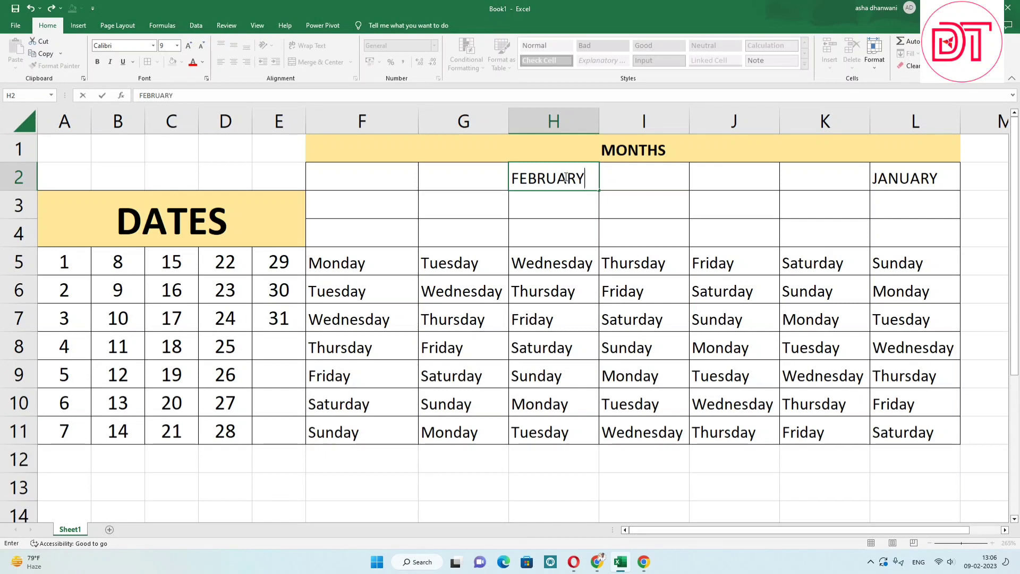
key(Return)
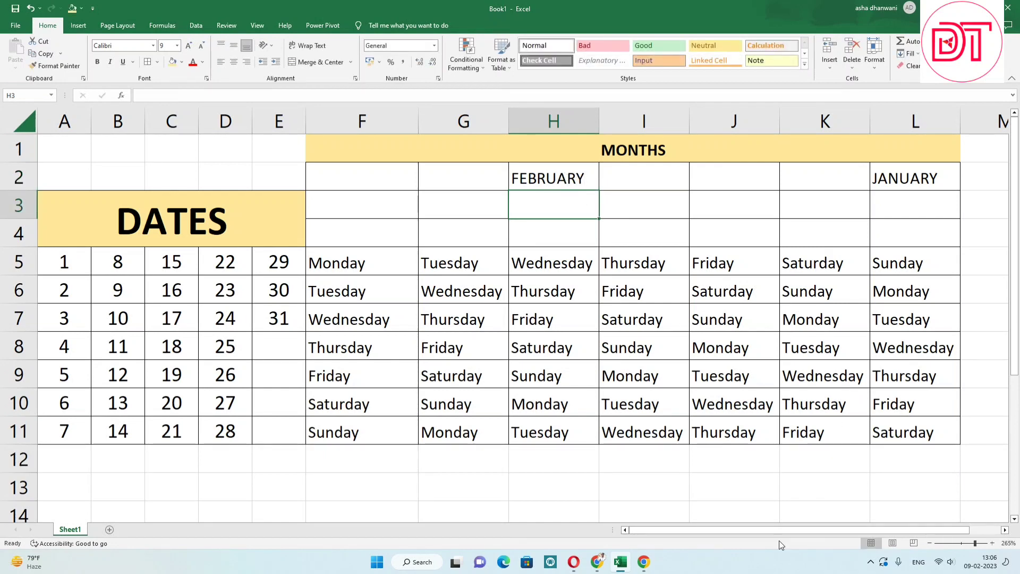
Step: Check March 2023 in the taskbar calendar and enter MARCH in H3
click(980, 561)
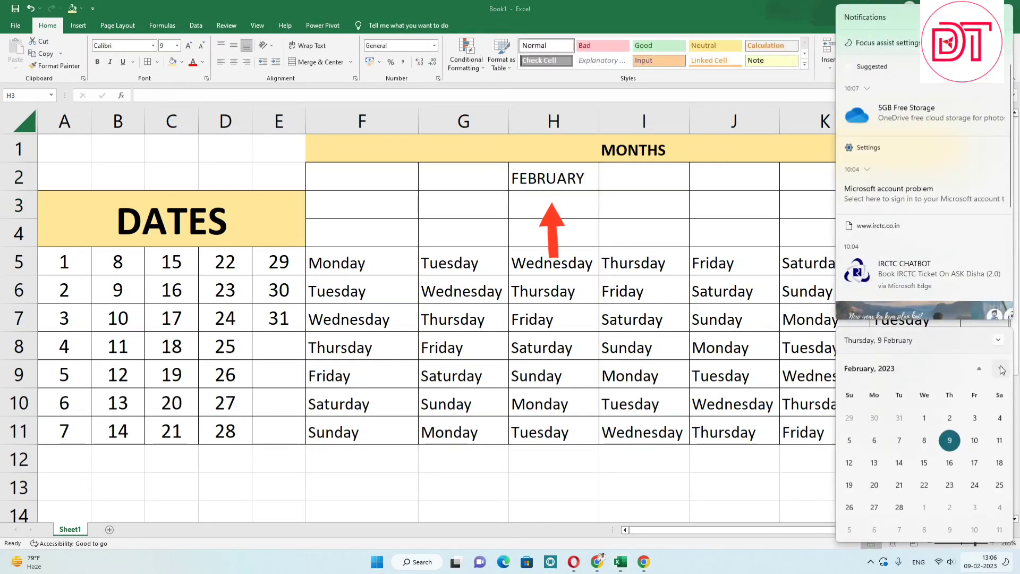
scroll(917, 425, down, 1)
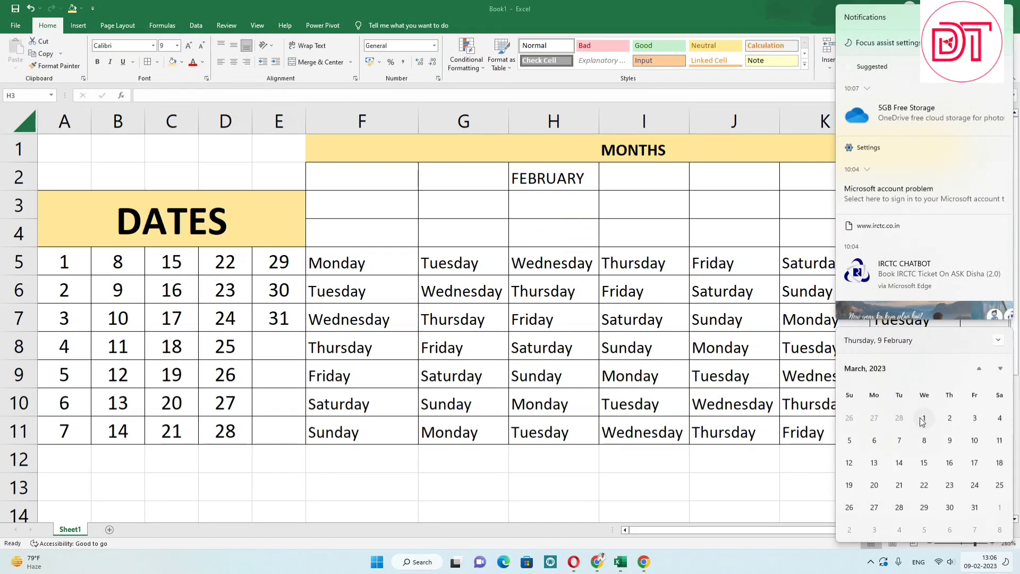
scroll(923, 422, up, 1)
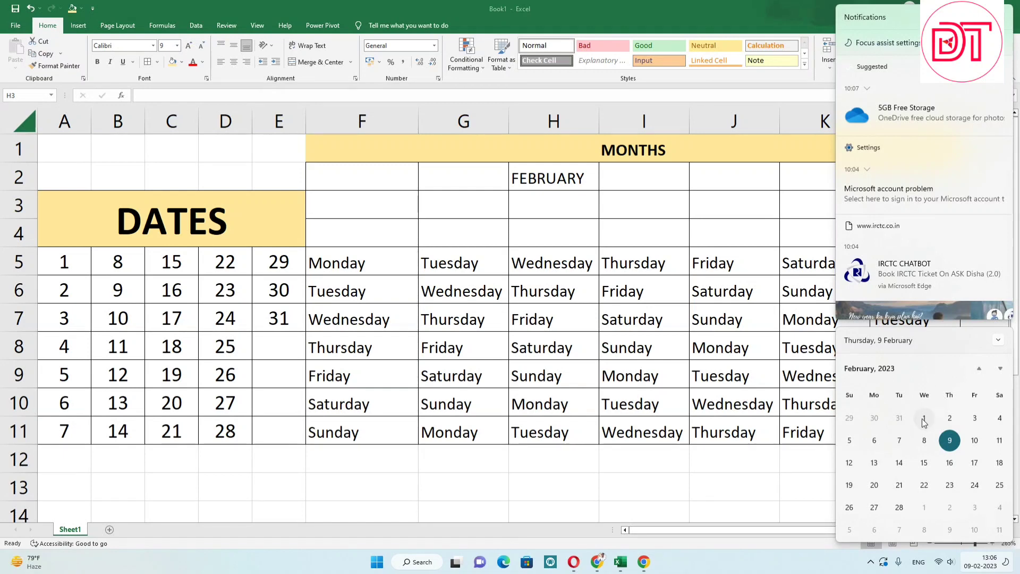
click(1000, 368)
click(537, 206)
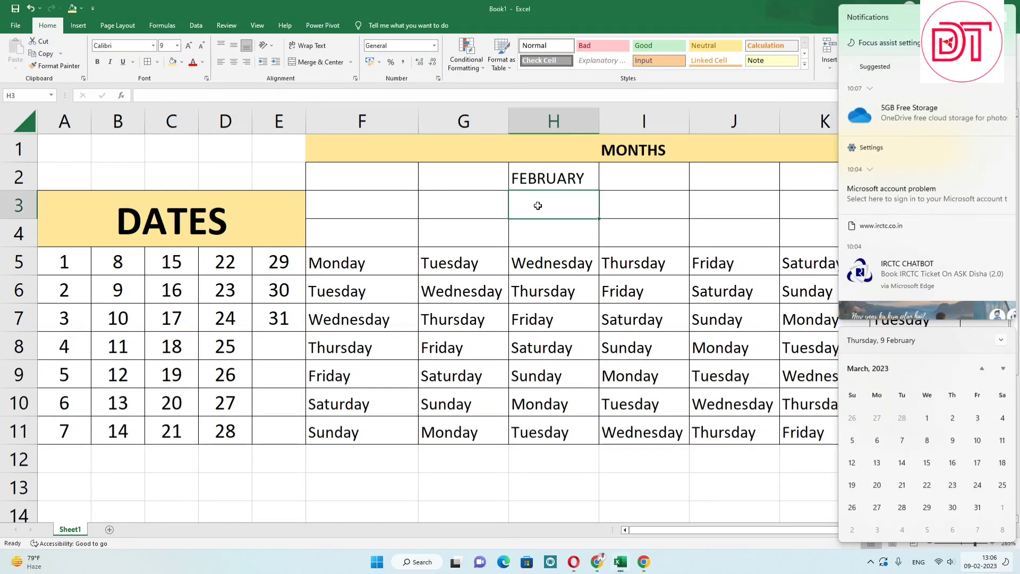
text(MARCH)
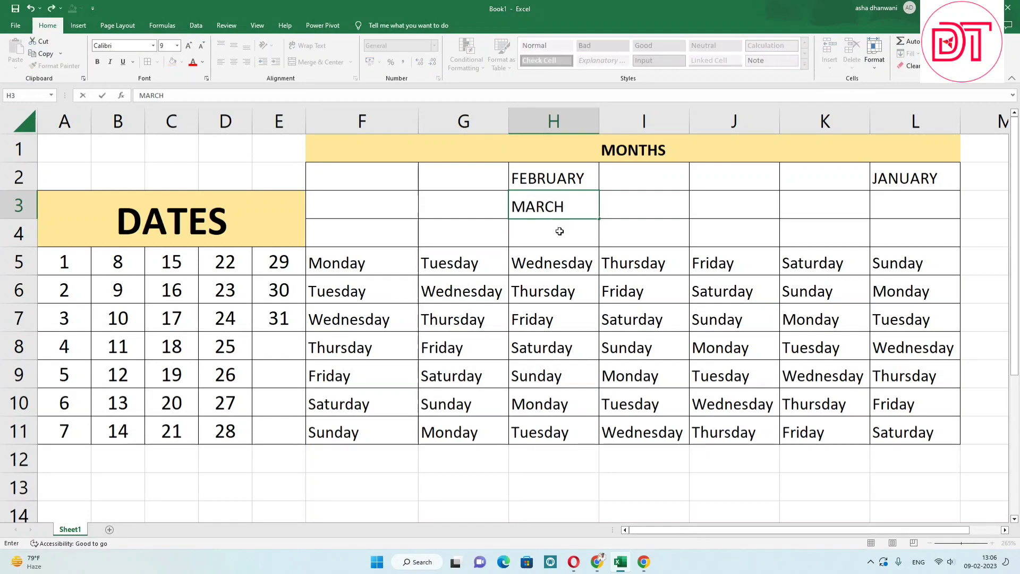
click(560, 231)
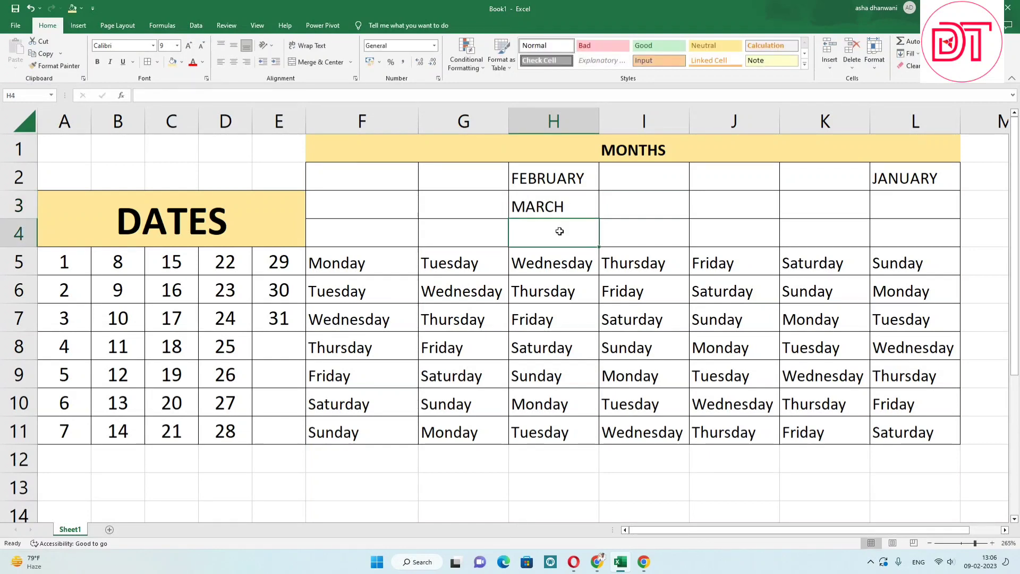
Step: Advance the taskbar calendar to April 2023 to find its starting weekday
click(981, 562)
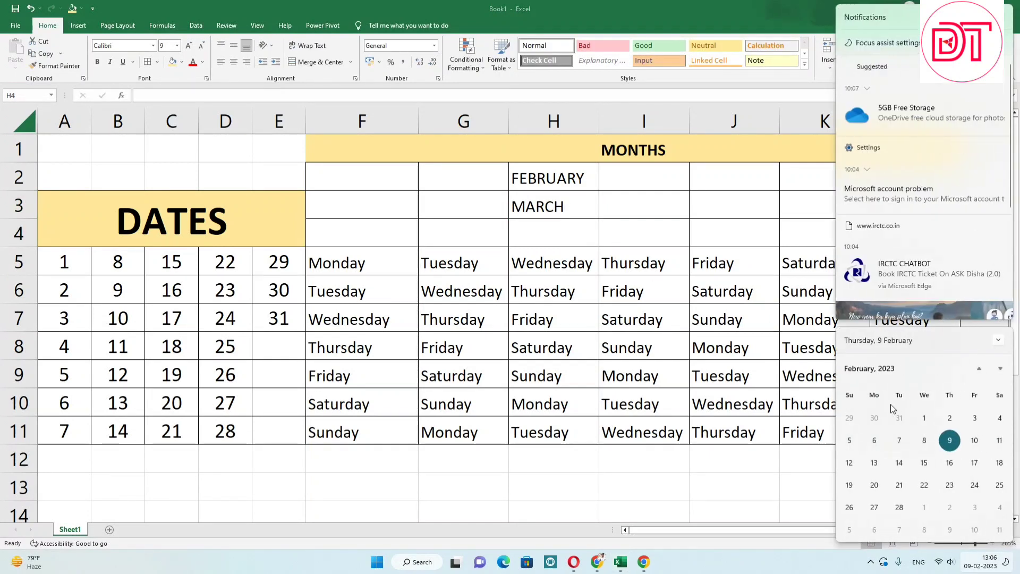
click(1001, 368)
click(1002, 370)
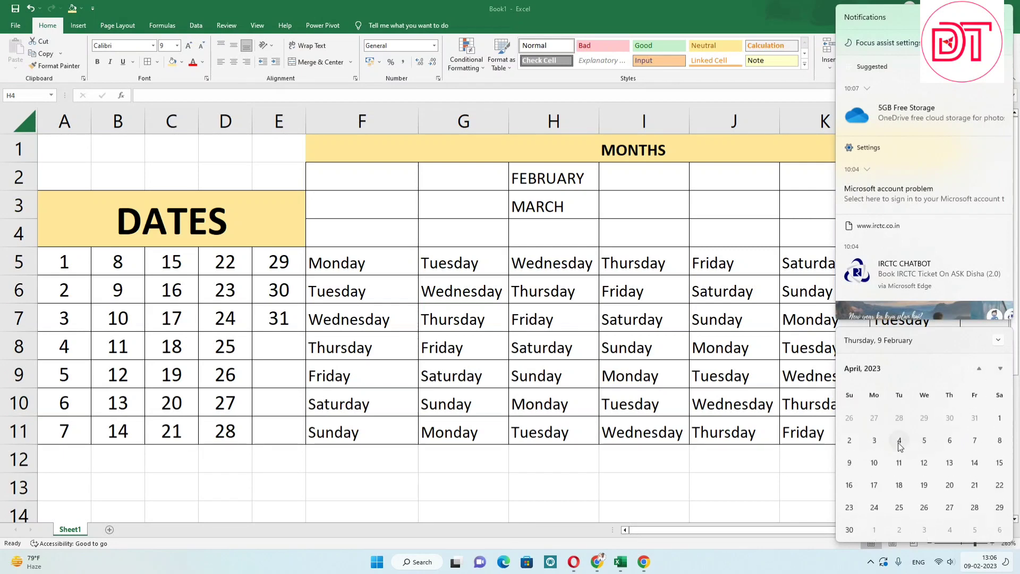
click(706, 221)
Step: Enter APRIL in K2
click(803, 180)
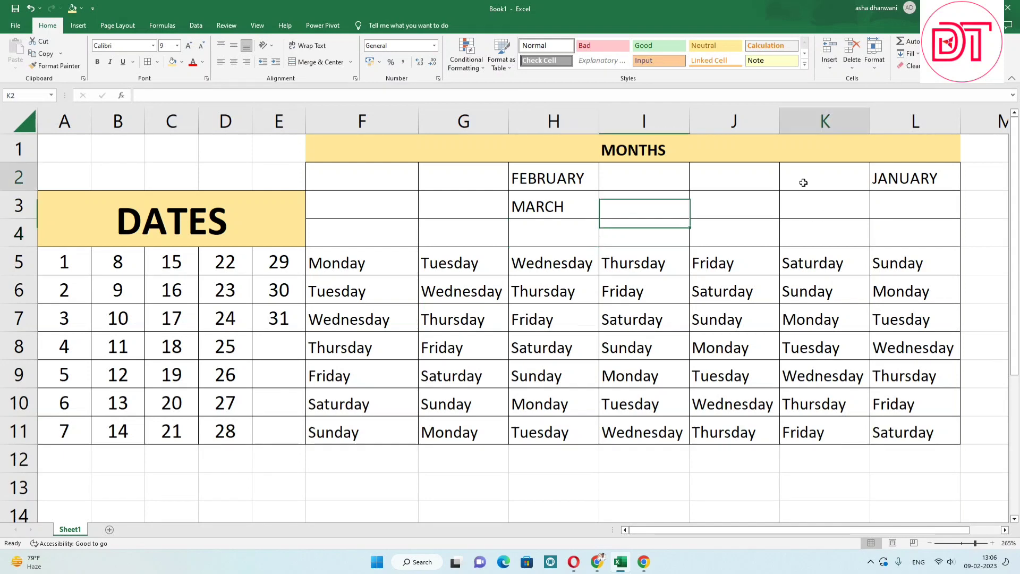
text(APR)
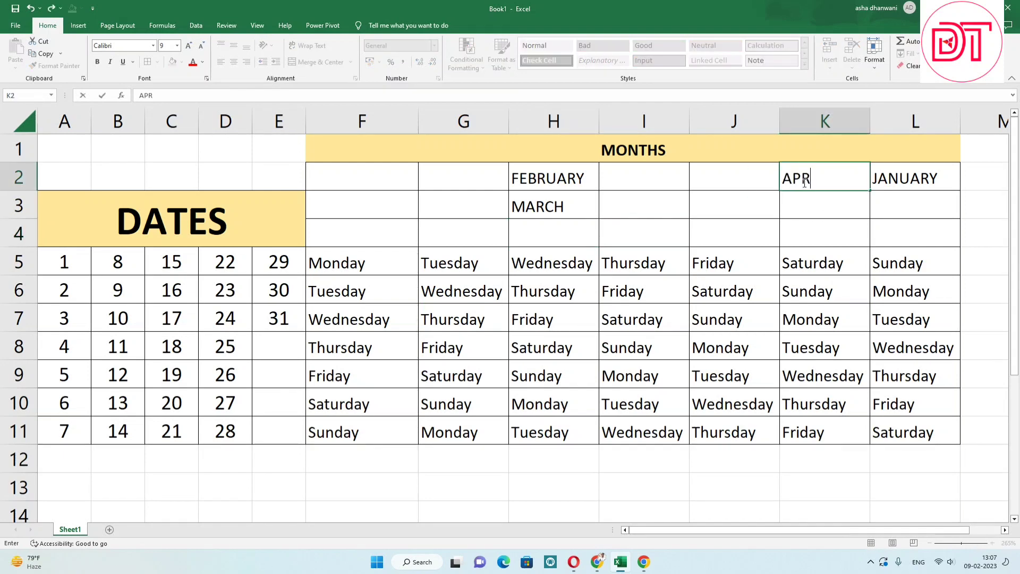
text(IL)
click(814, 222)
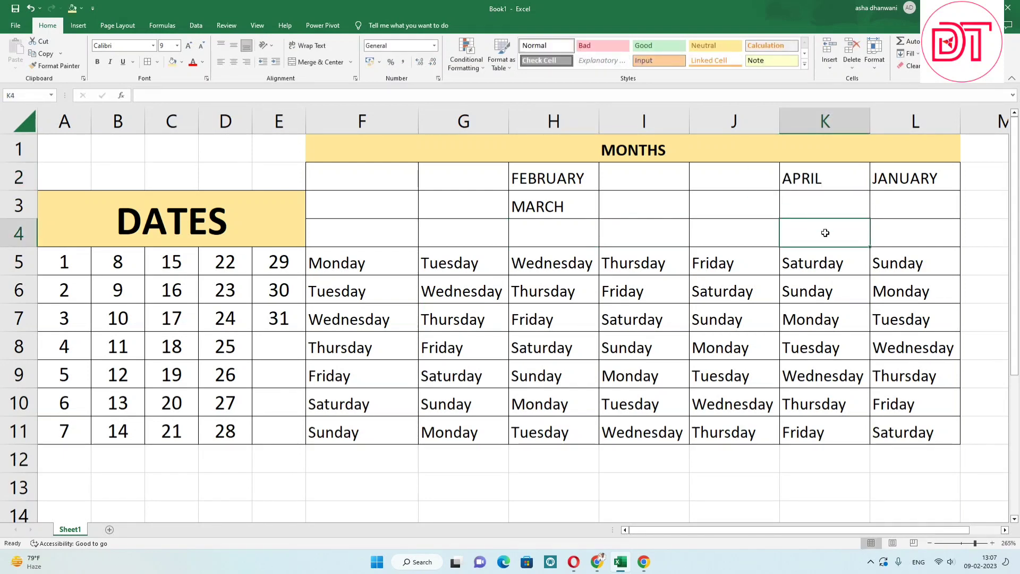
Step: Check May 2023 in the calendar and enter MAY in F2
click(983, 561)
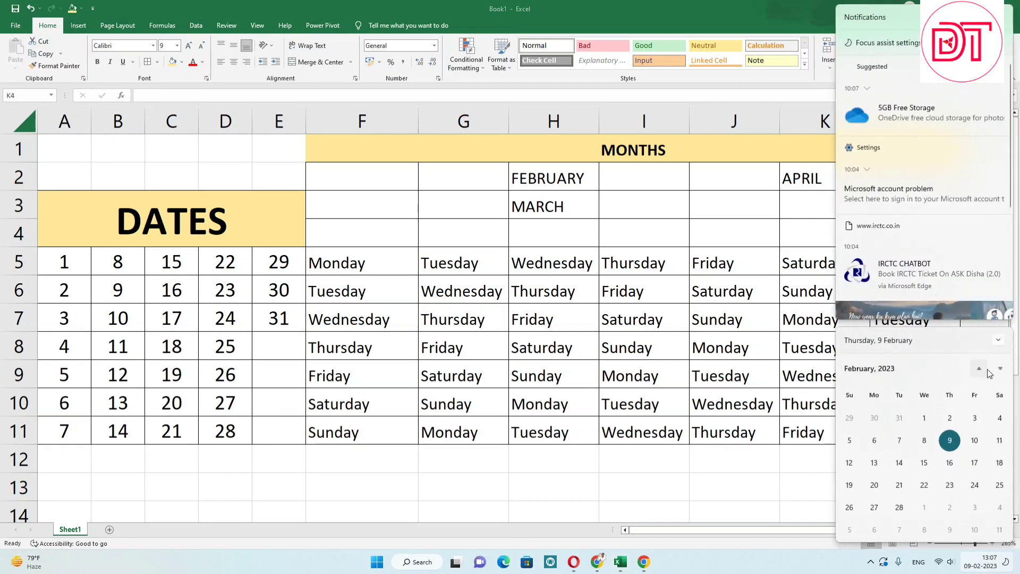
click(1000, 369)
click(1001, 368)
click(1000, 368)
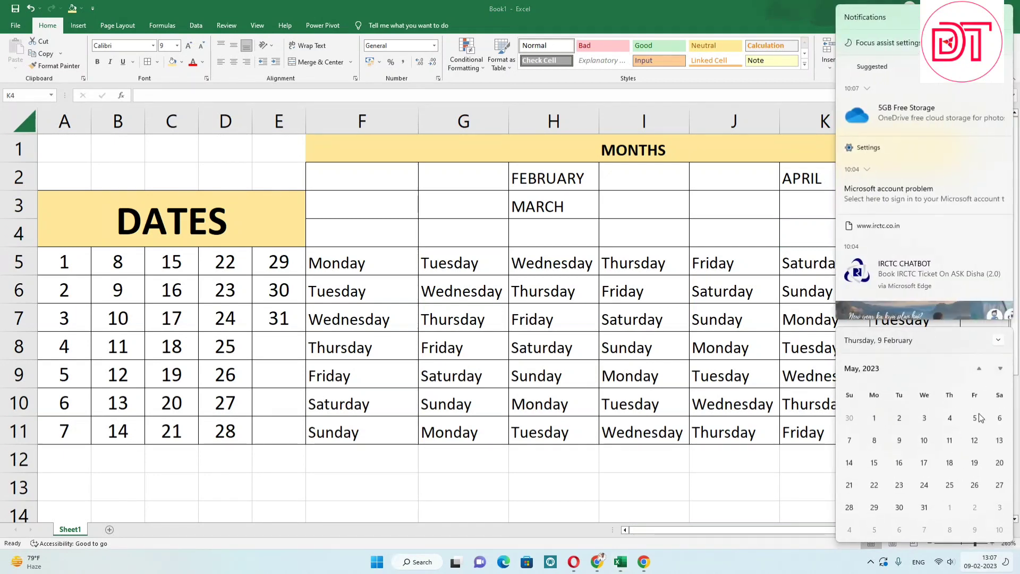
click(343, 240)
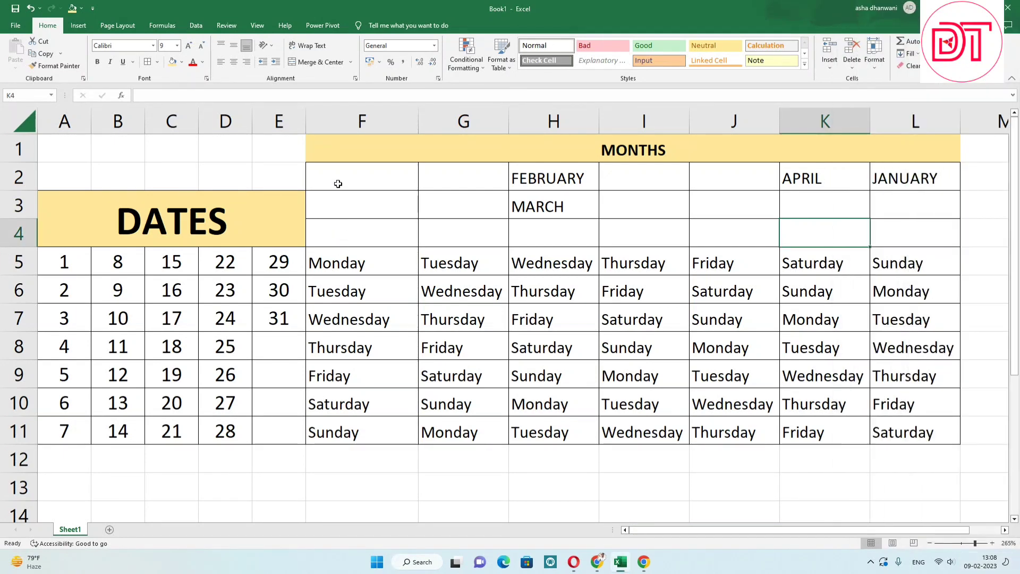
click(338, 183)
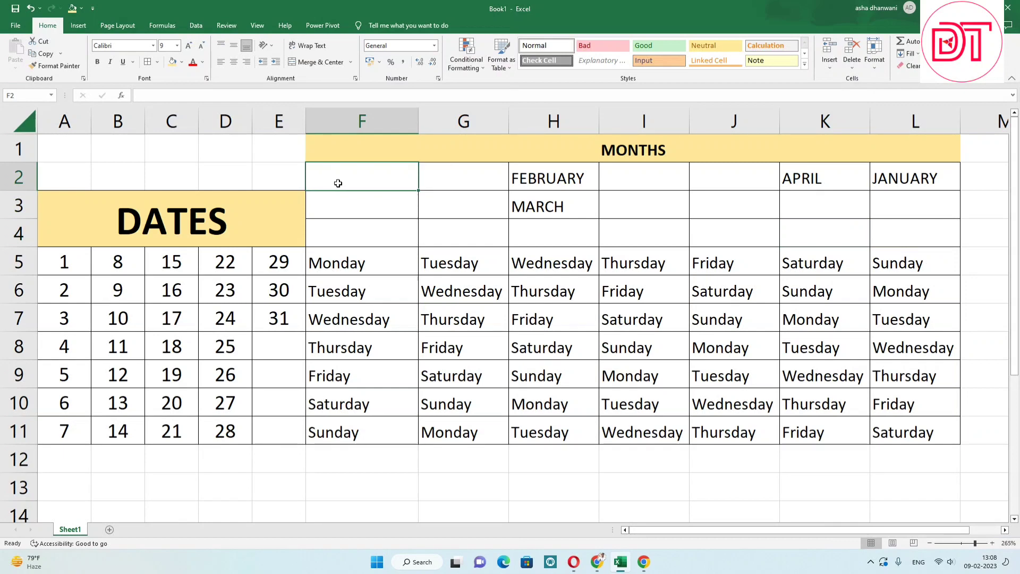
text(MAY)
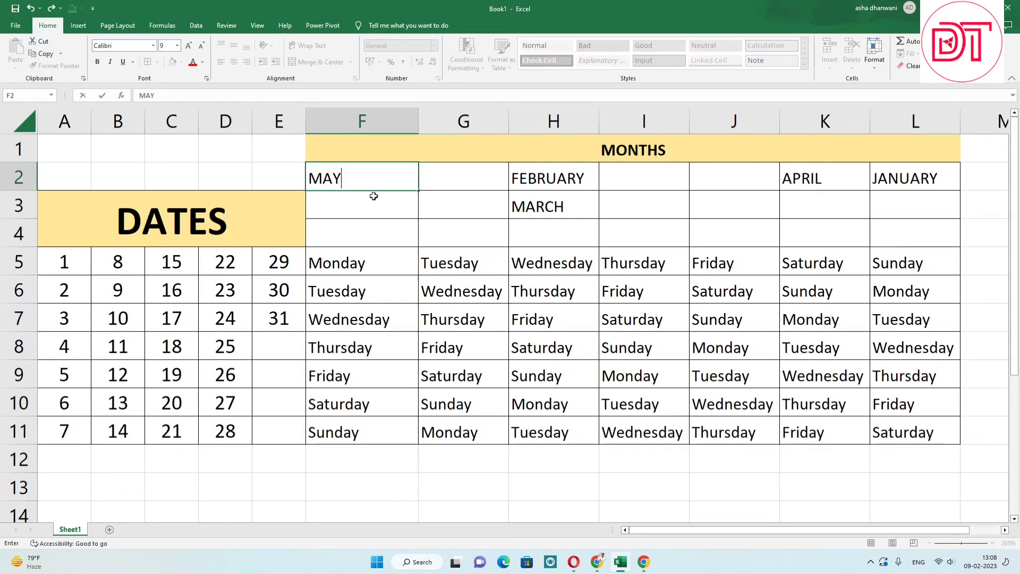
key(Return)
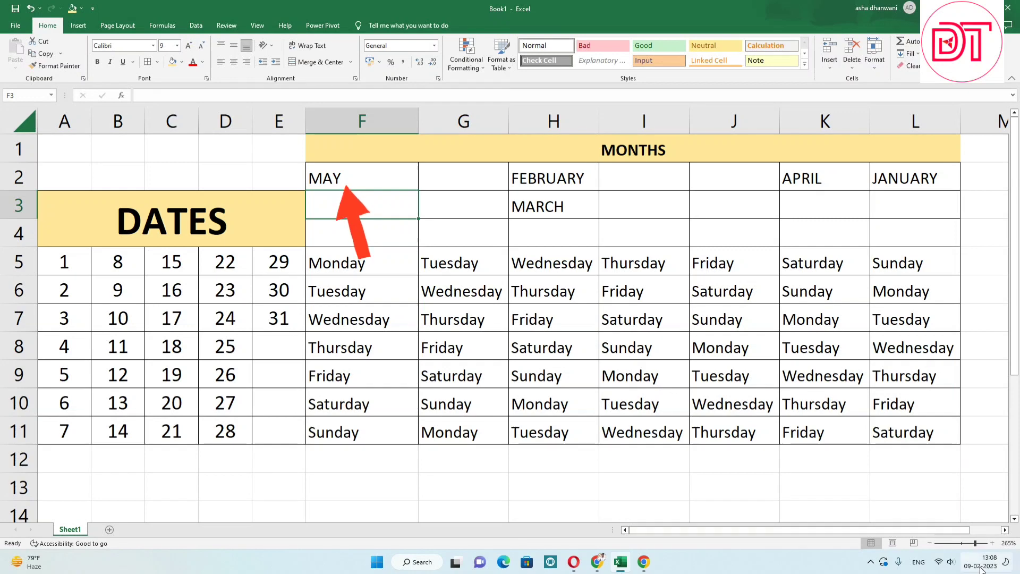
Step: Check June 2023's first weekday and enter JUNE in I2
click(980, 566)
click(1000, 368)
click(1000, 368)
click(1000, 368)
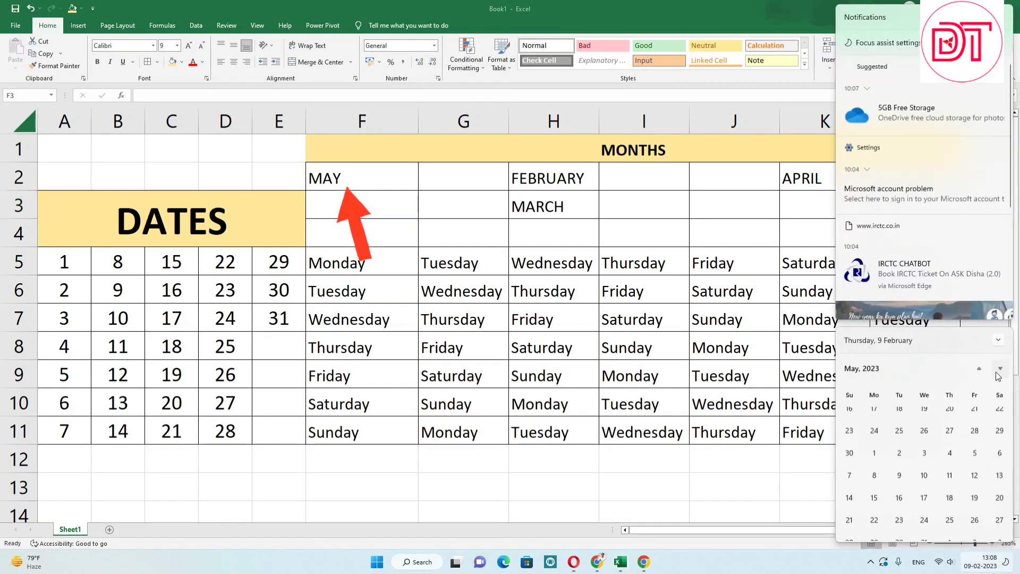
click(1000, 369)
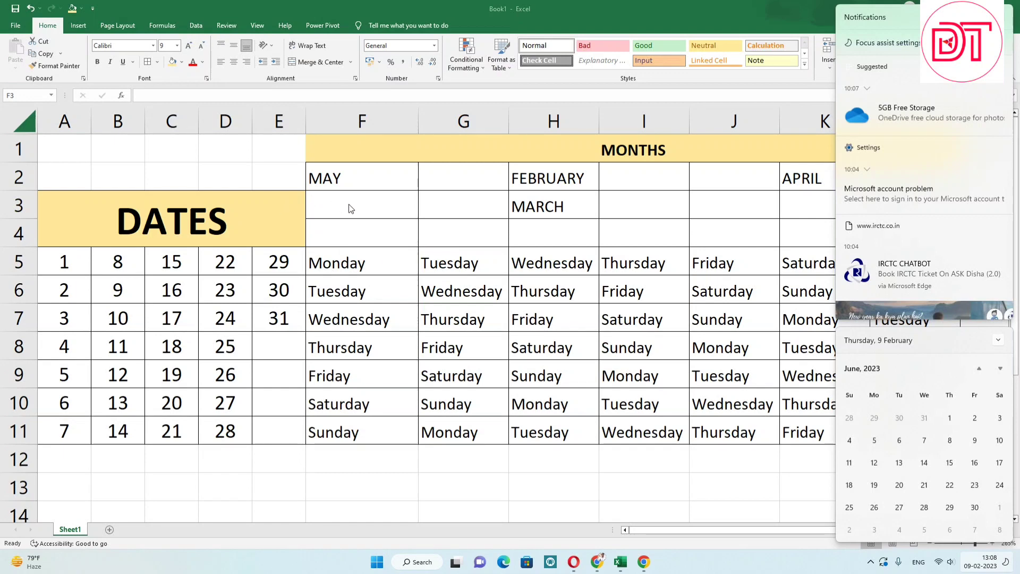
click(630, 180)
click(630, 181)
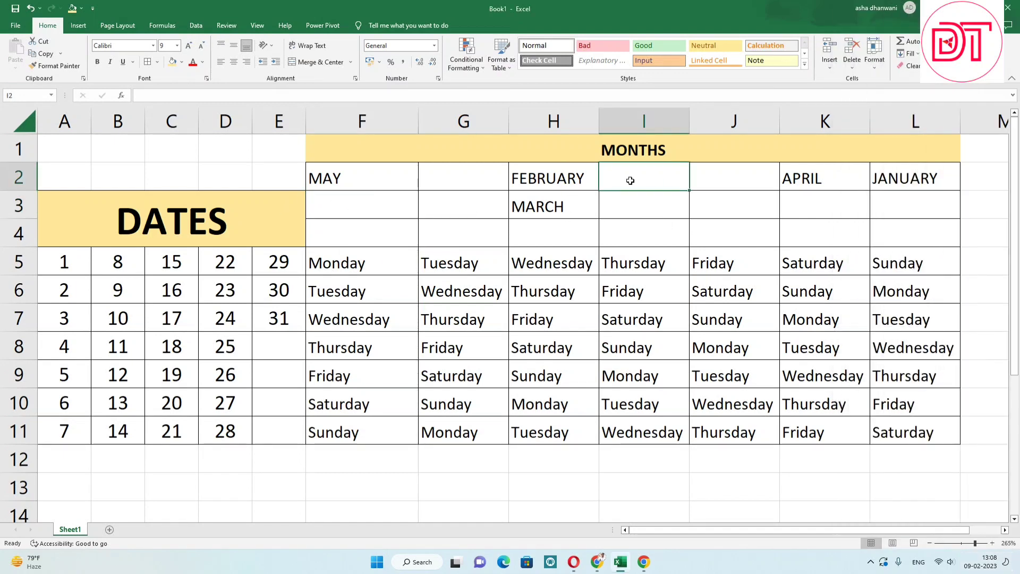
text(JUNE)
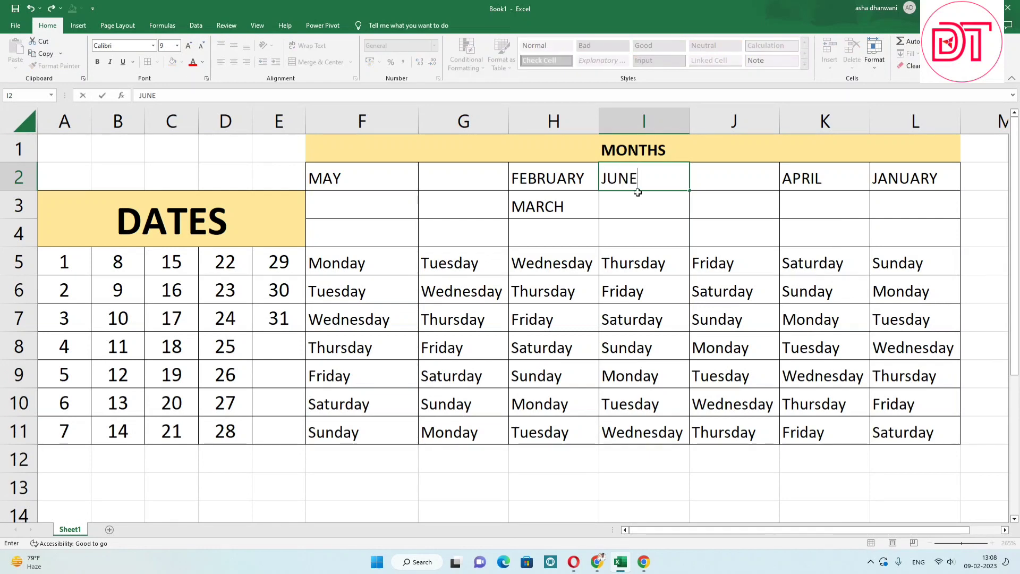
key(Return)
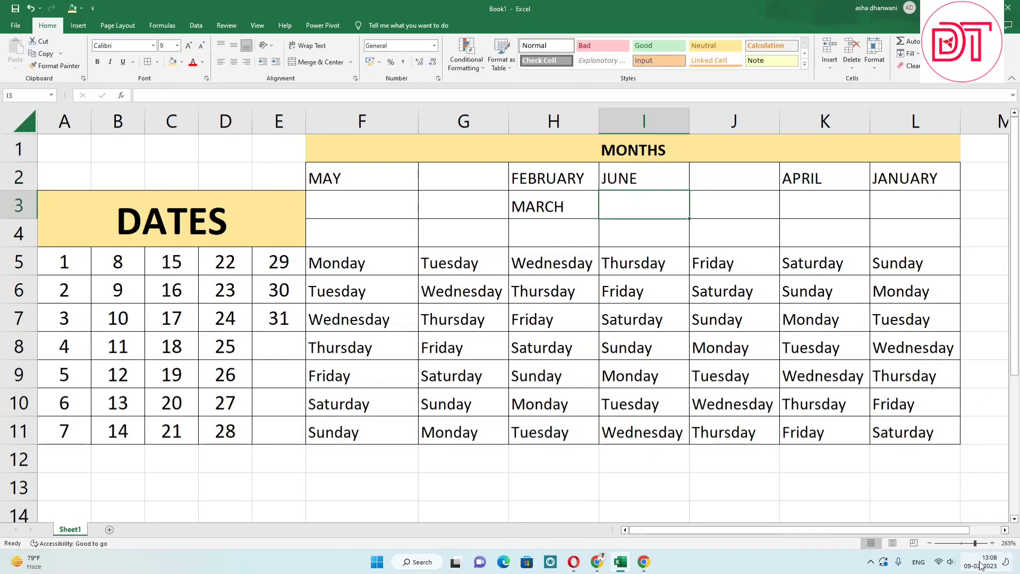
Step: Check July 2023's first weekday and enter JULY in K3
click(981, 565)
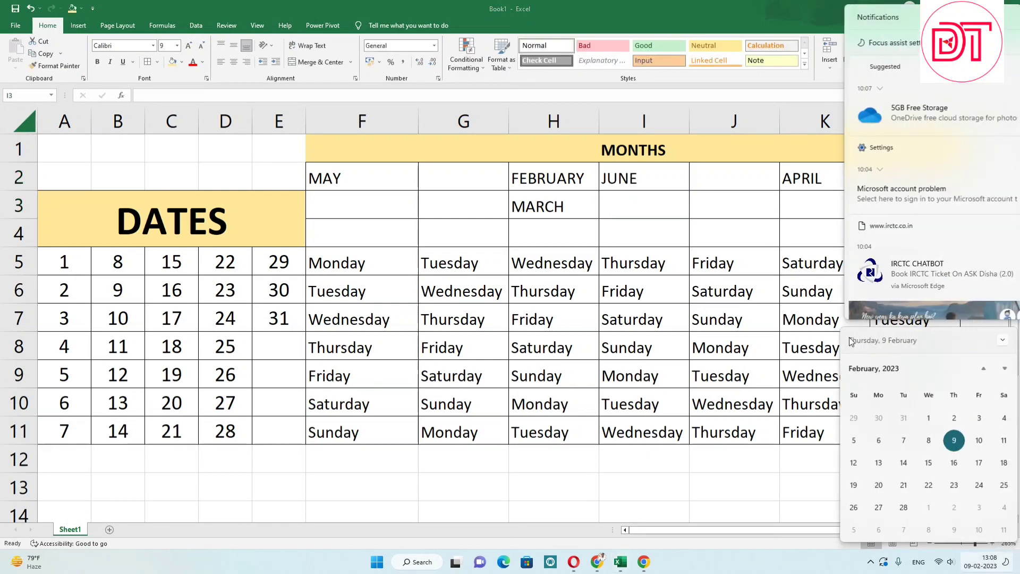
click(1007, 372)
click(1007, 372)
click(1007, 372)
click(1007, 371)
click(1007, 371)
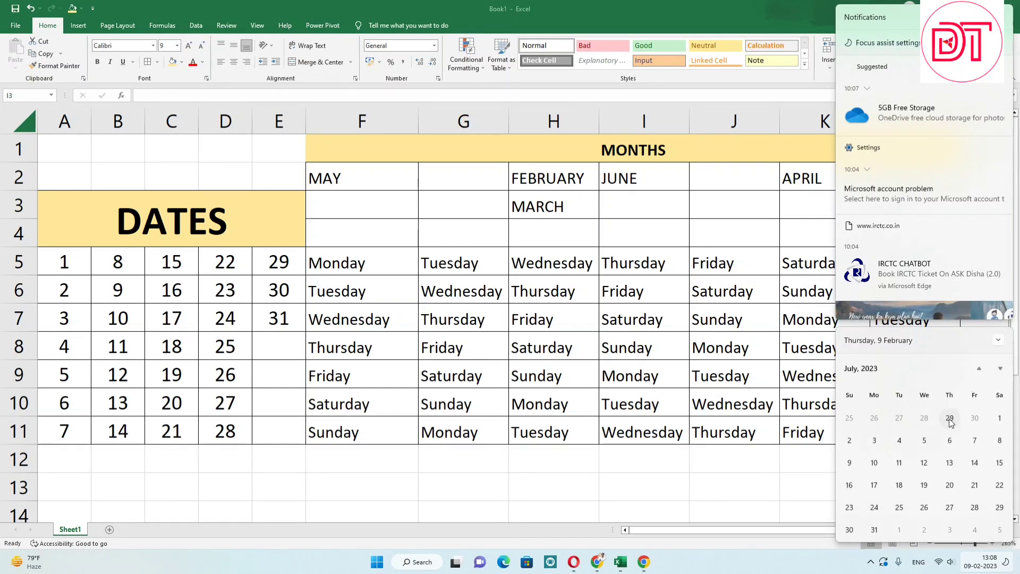
click(685, 191)
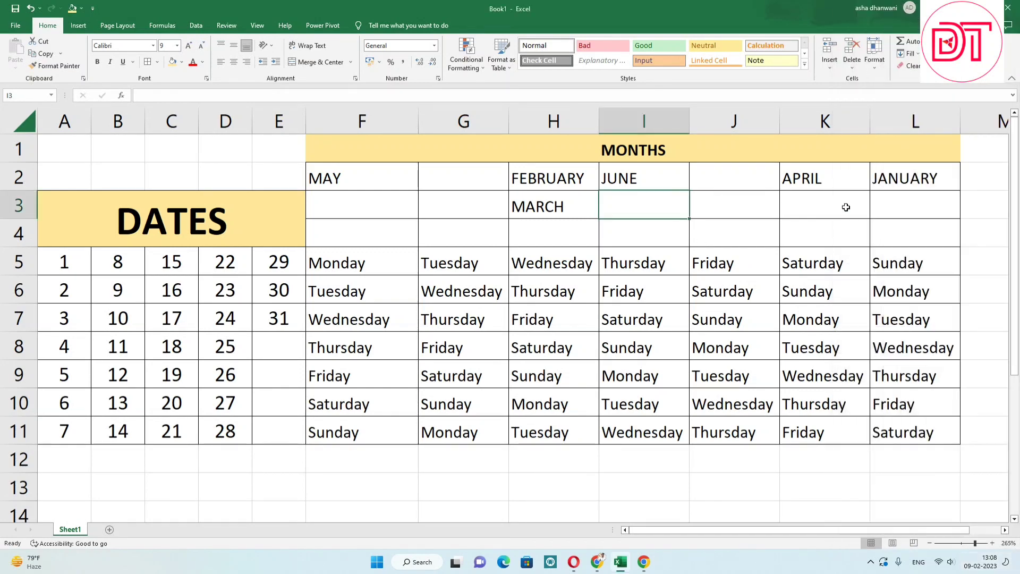
click(888, 207)
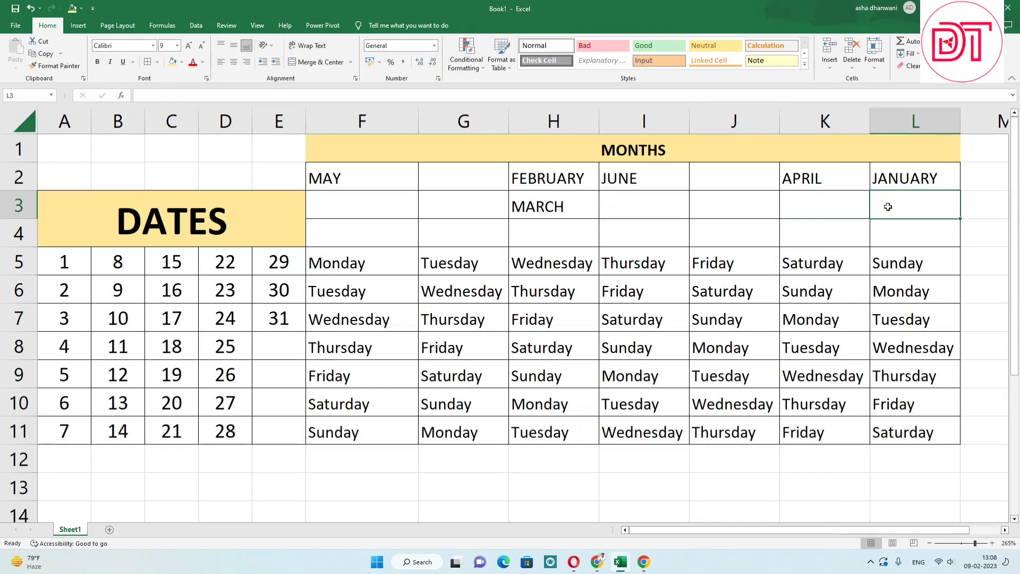
click(790, 202)
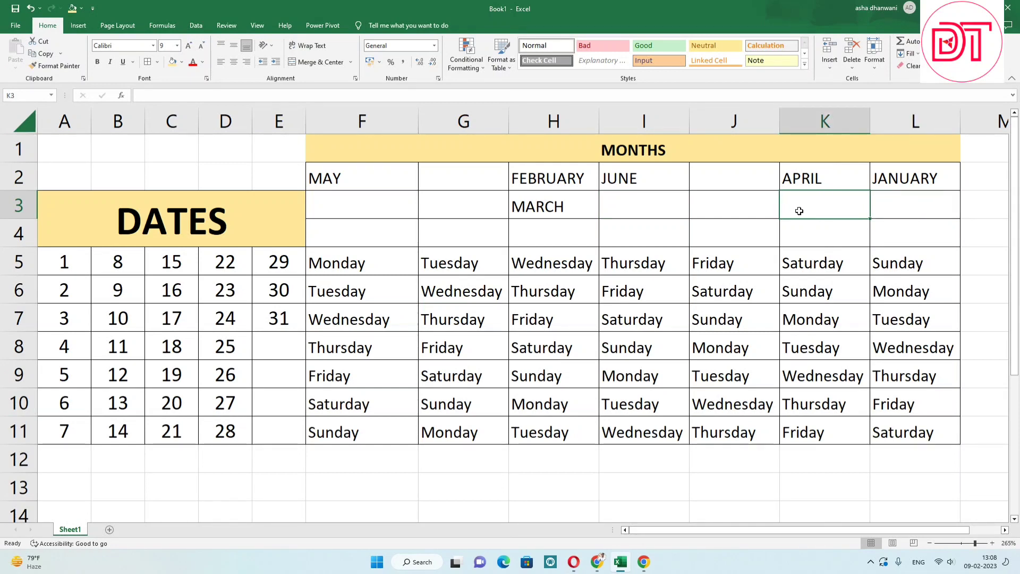
text(JUL)
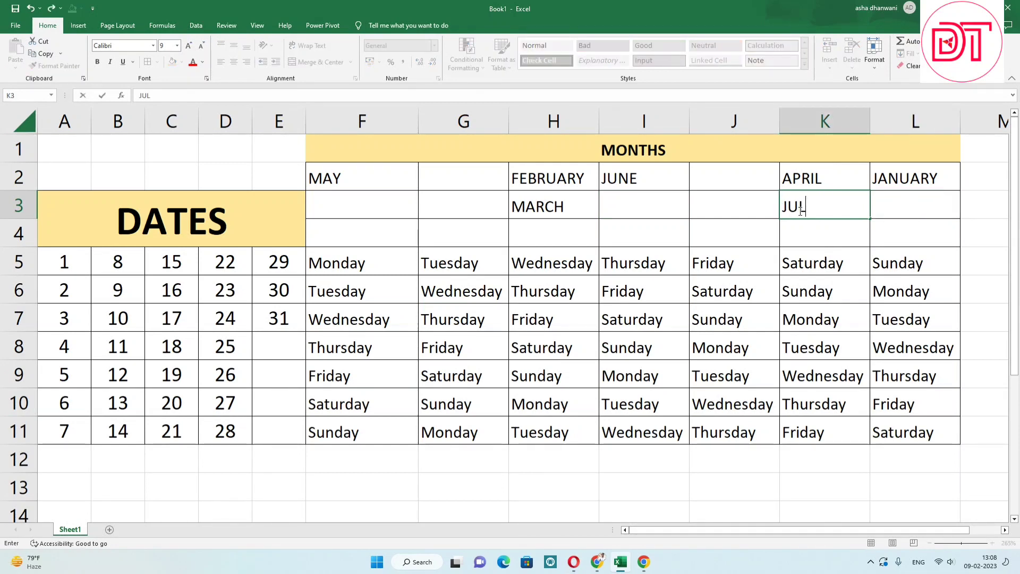
text(Y)
key(Return)
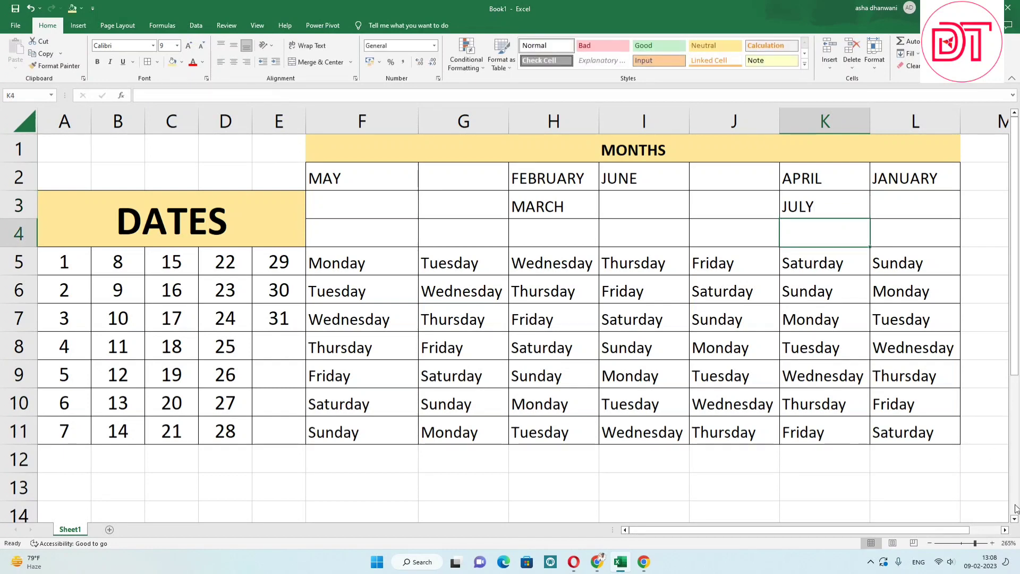
Step: Check August 2023 in the calendar and enter AUGUST in G2
click(982, 563)
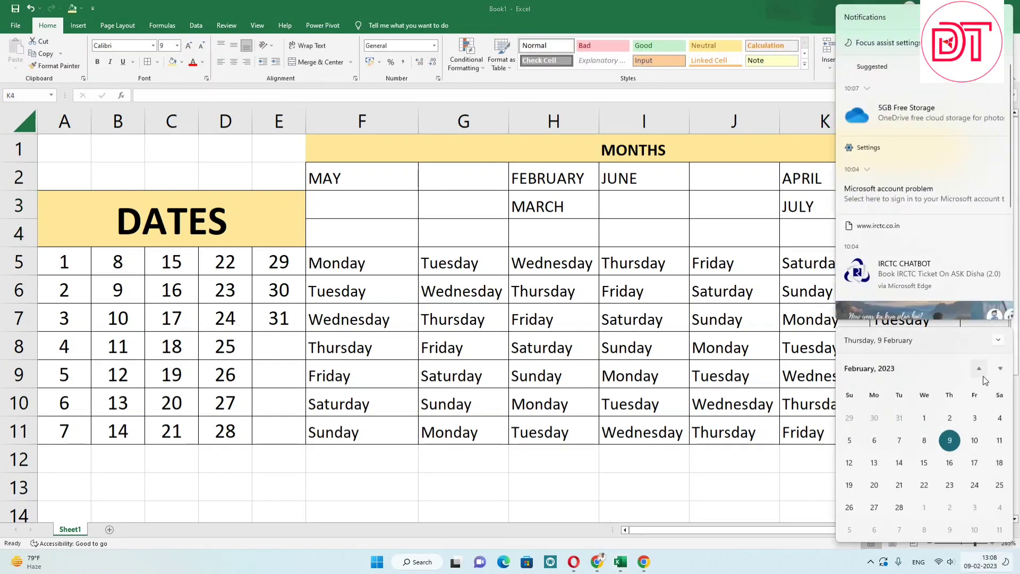
click(1001, 377)
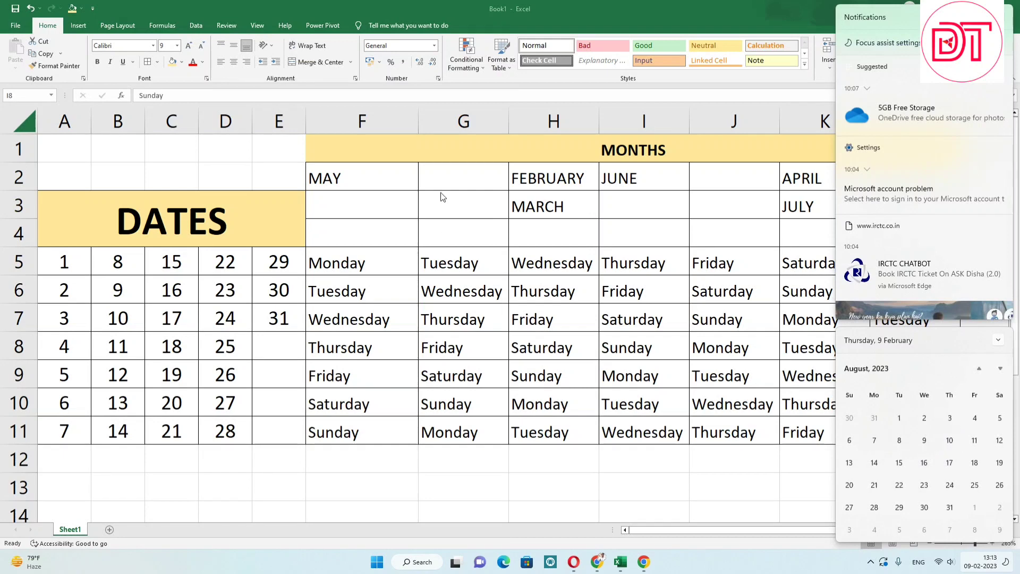
click(441, 174)
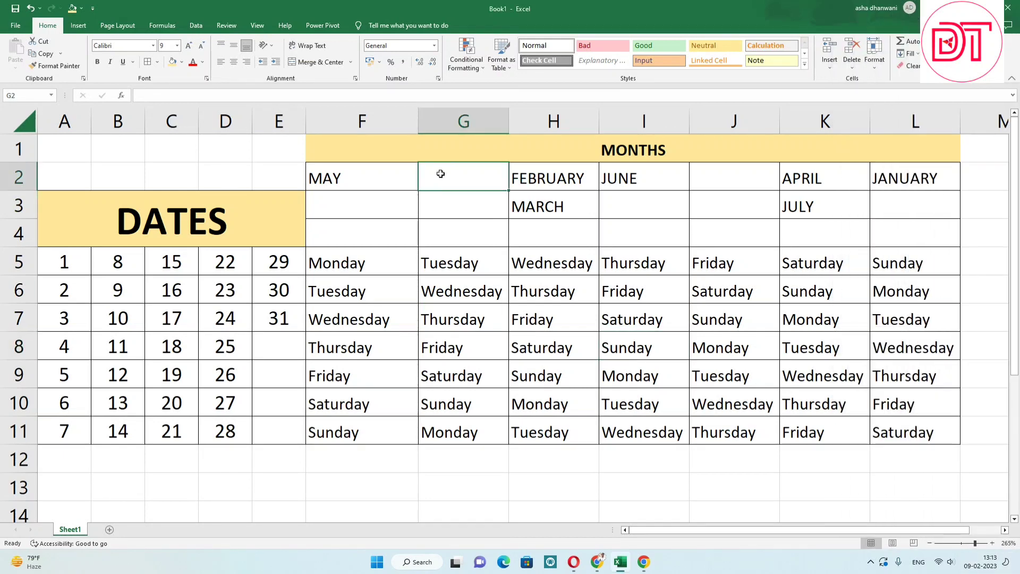
text(AUGUST)
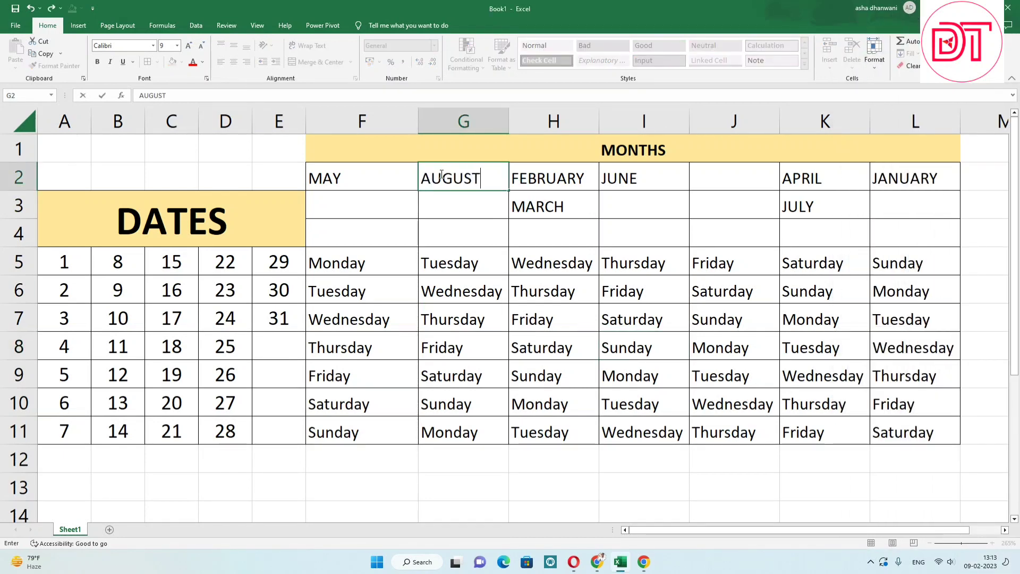
click(568, 290)
Step: Check September 2023's first weekday and enter SEPTEMBER in J2
click(988, 562)
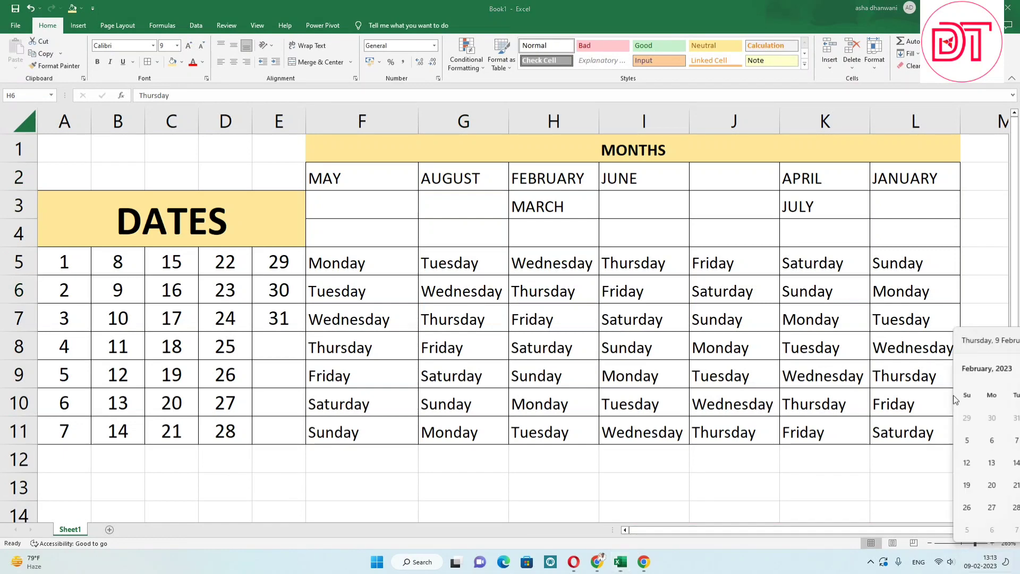
click(1000, 368)
click(1000, 369)
click(1000, 369)
click(1000, 369)
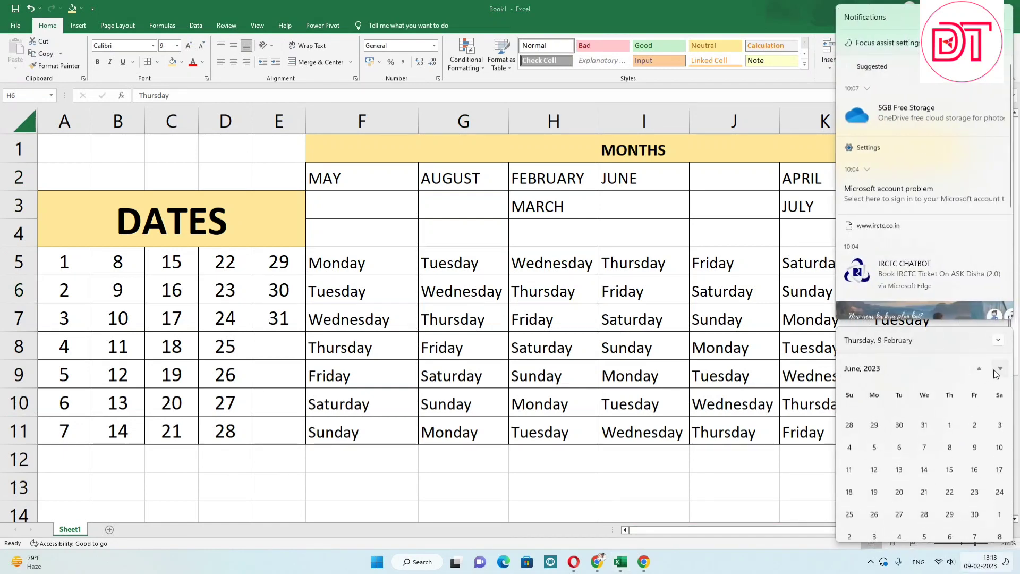
click(1000, 369)
click(1000, 369)
click(997, 370)
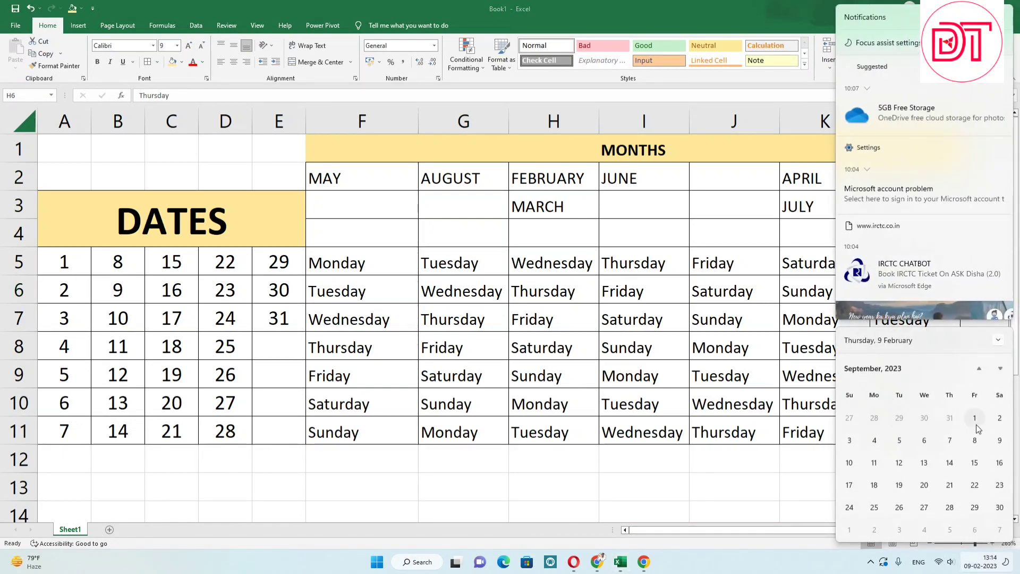
click(741, 218)
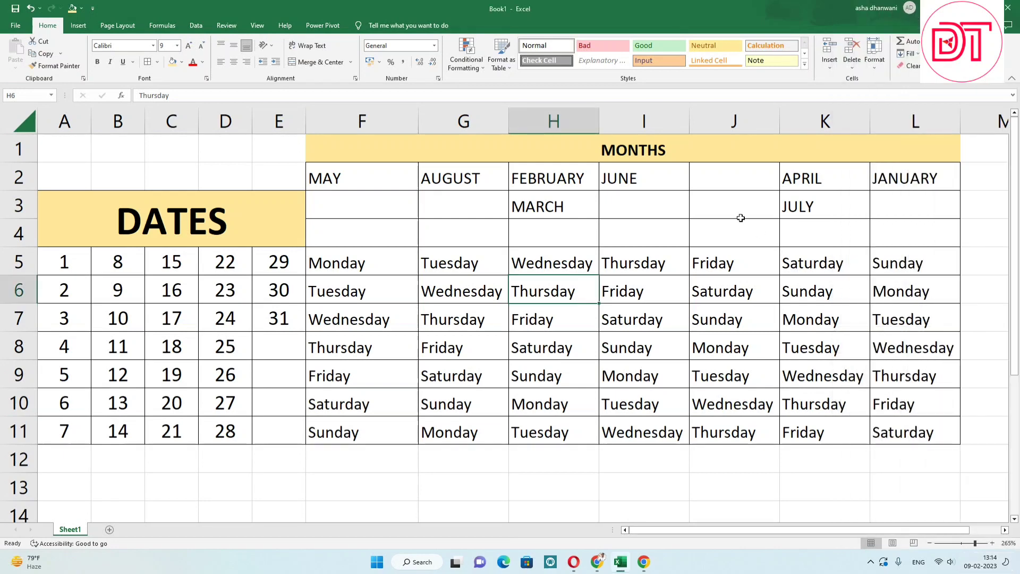
click(722, 177)
text(SEP)
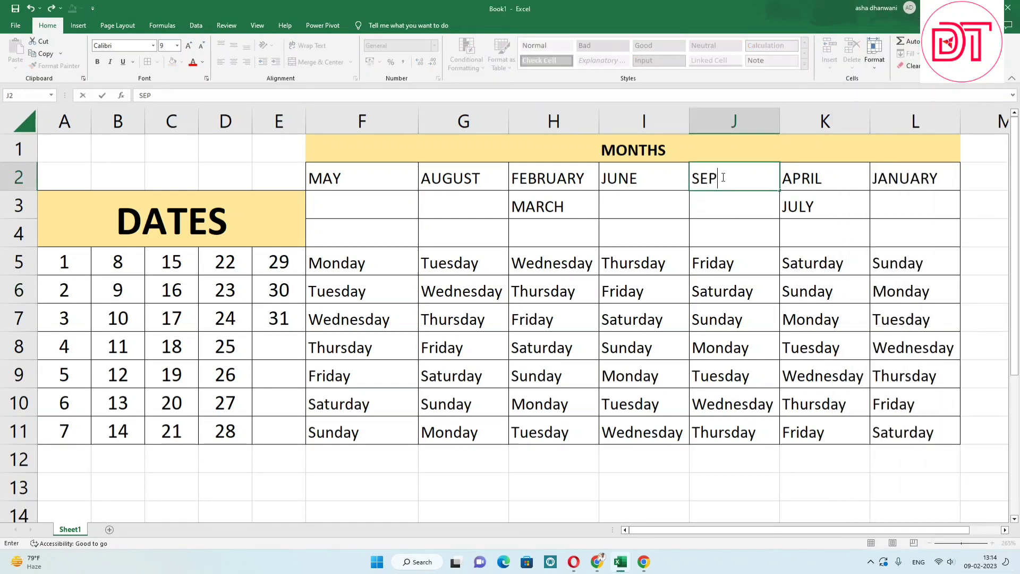
text(TEMBER)
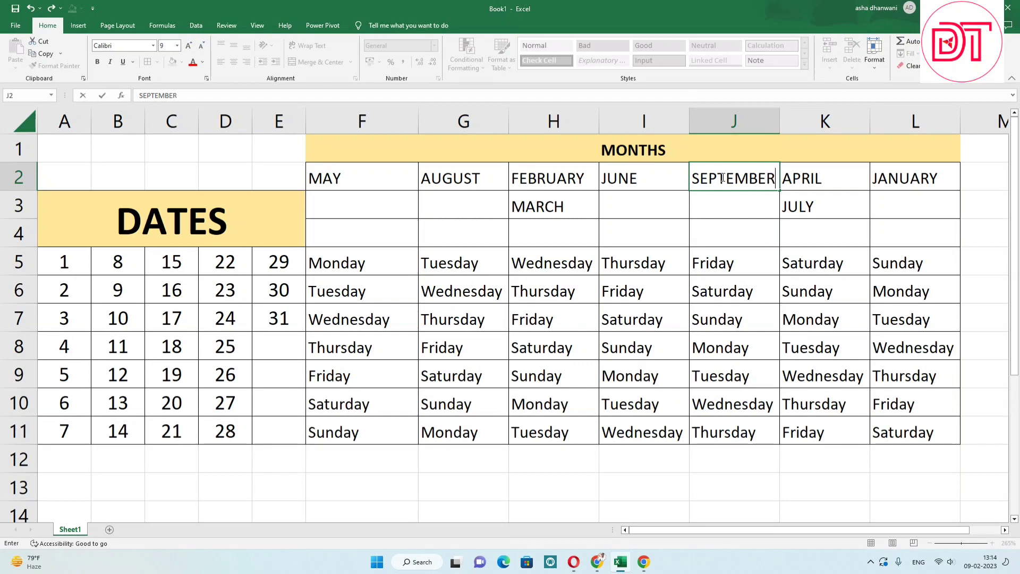
key(Return)
Step: Check October 2023 in the taskbar calendar, then enter OCTOBER in L3 under JANUARY
click(983, 562)
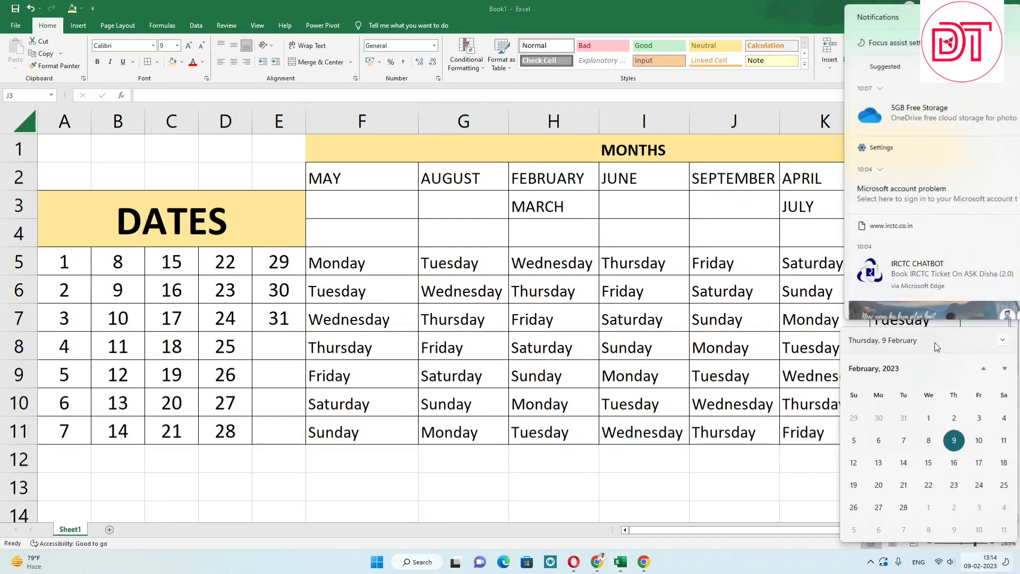
click(999, 369)
triple_click(999, 368)
double_click(999, 368)
double_click(999, 369)
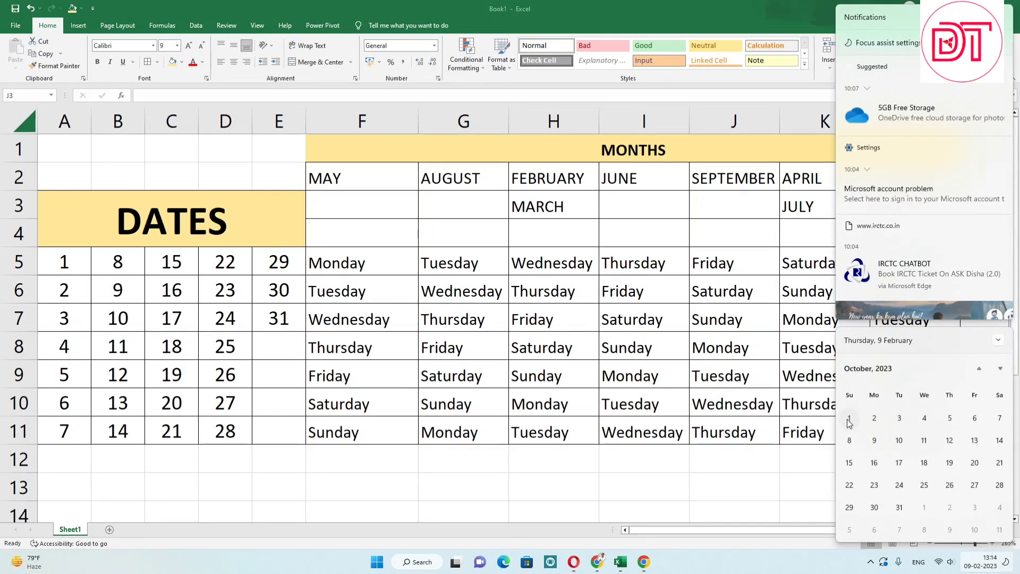
click(751, 237)
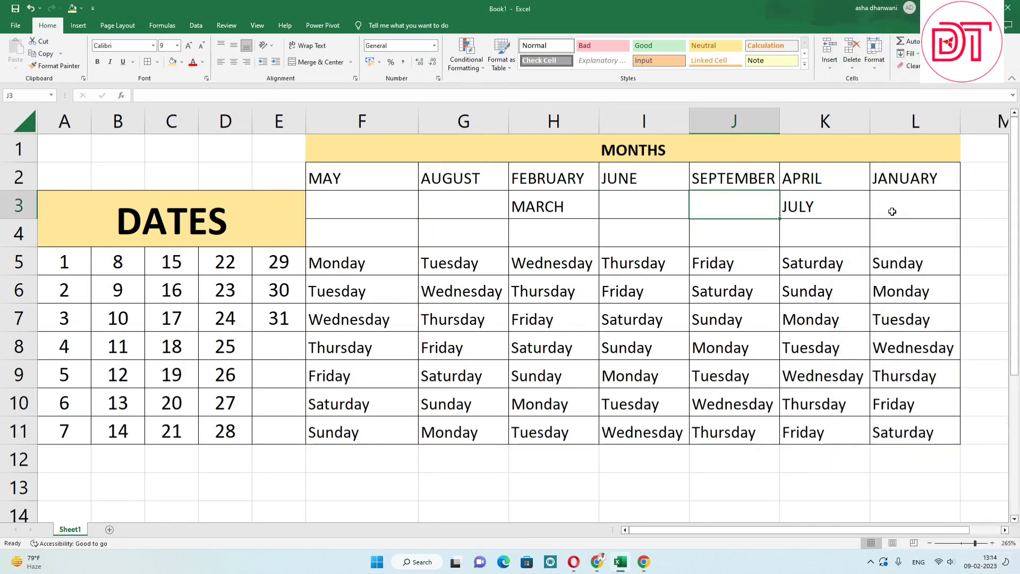
click(892, 211)
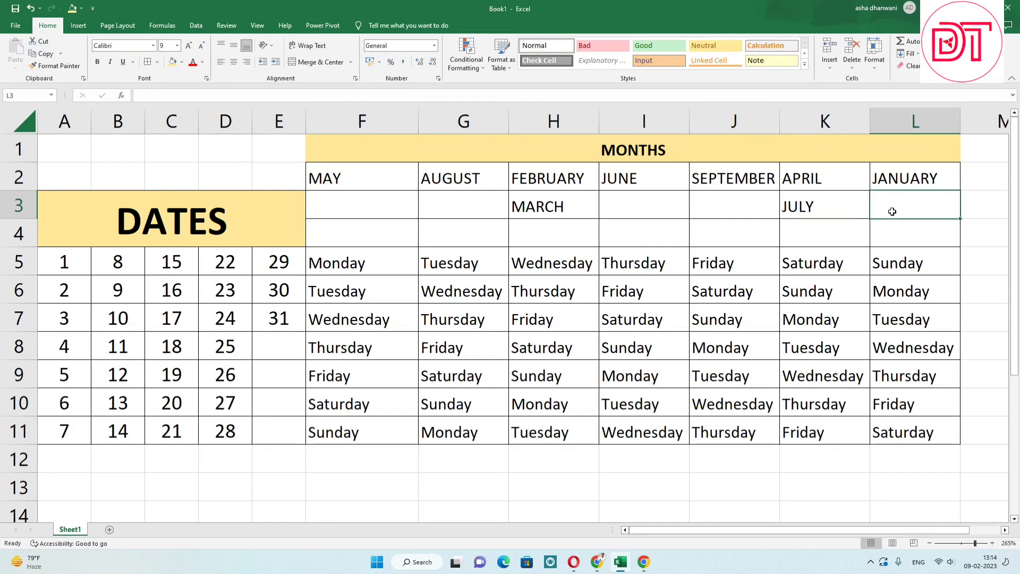
text(OCTOBER)
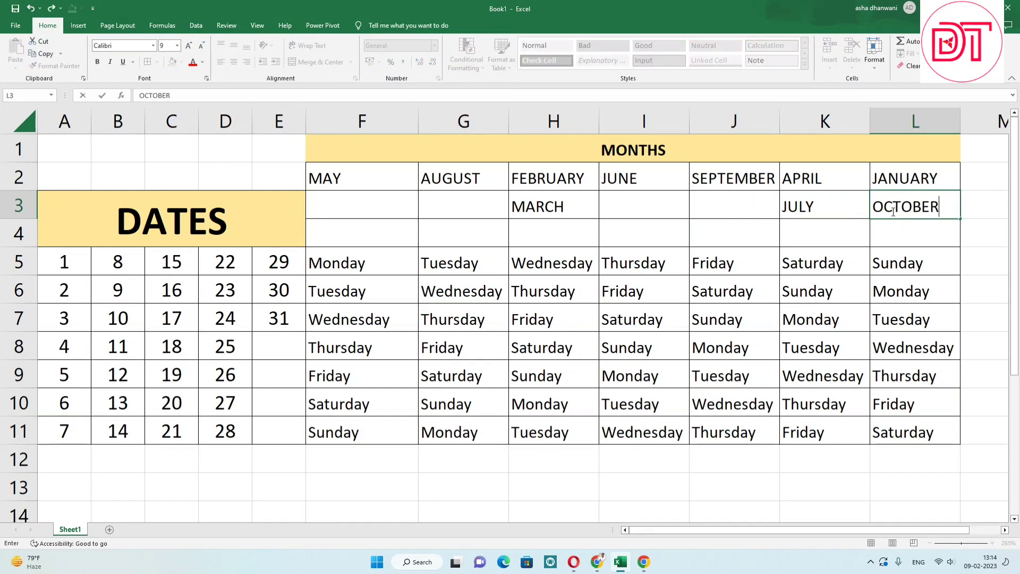
click(885, 253)
Step: Check November's start weekday in the calendar and enter NOVEMBER in H4 under MARCH
click(986, 562)
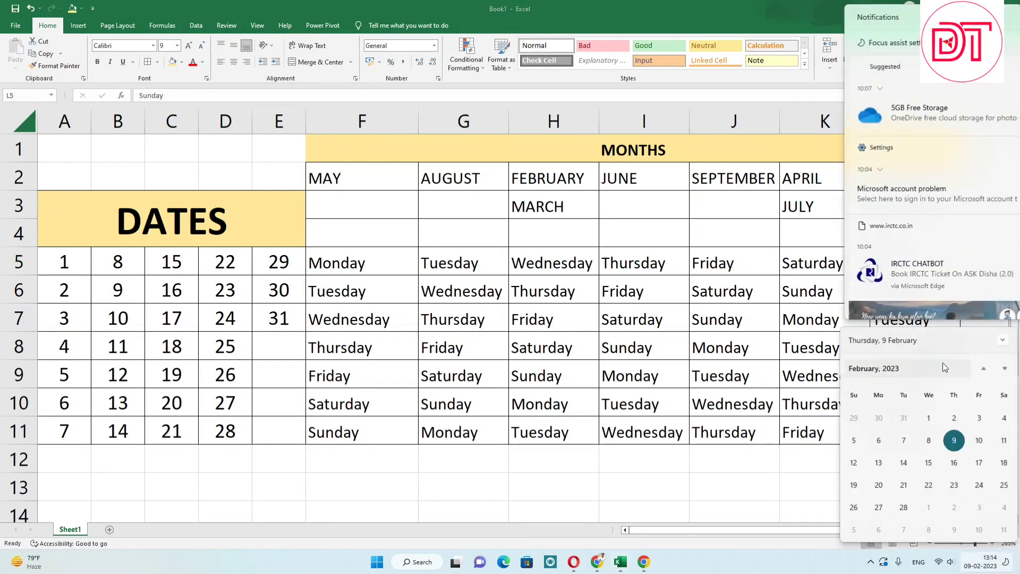
scroll(996, 370, down, 1)
scroll(998, 370, down, 4)
scroll(999, 371, down, 3)
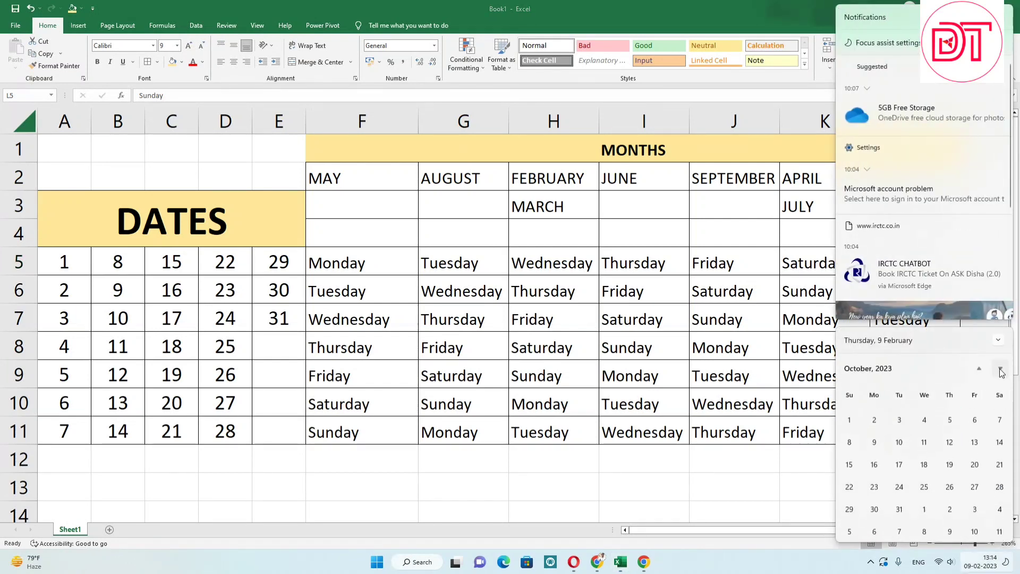
scroll(1001, 371, down, 1)
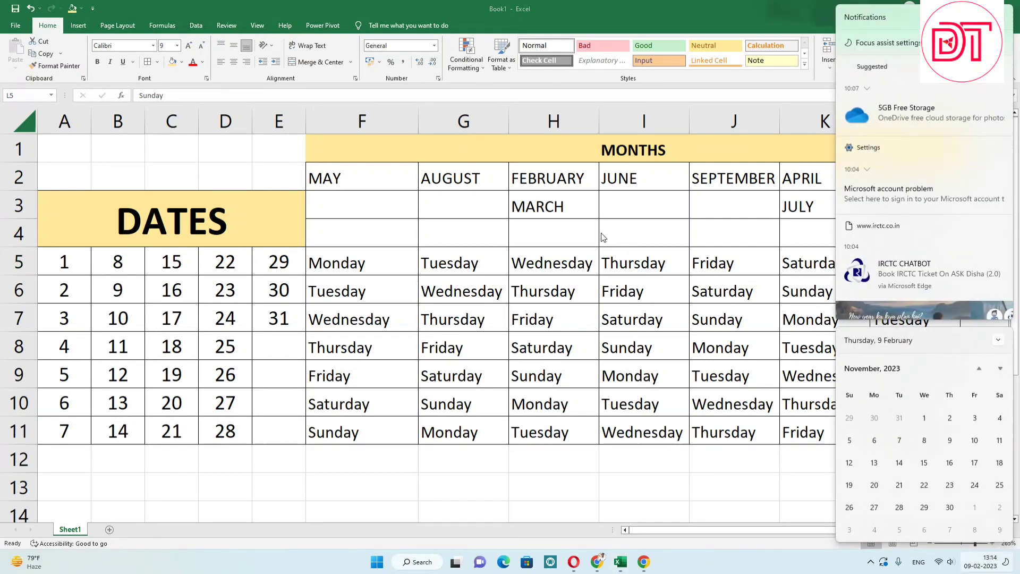
click(495, 210)
click(535, 234)
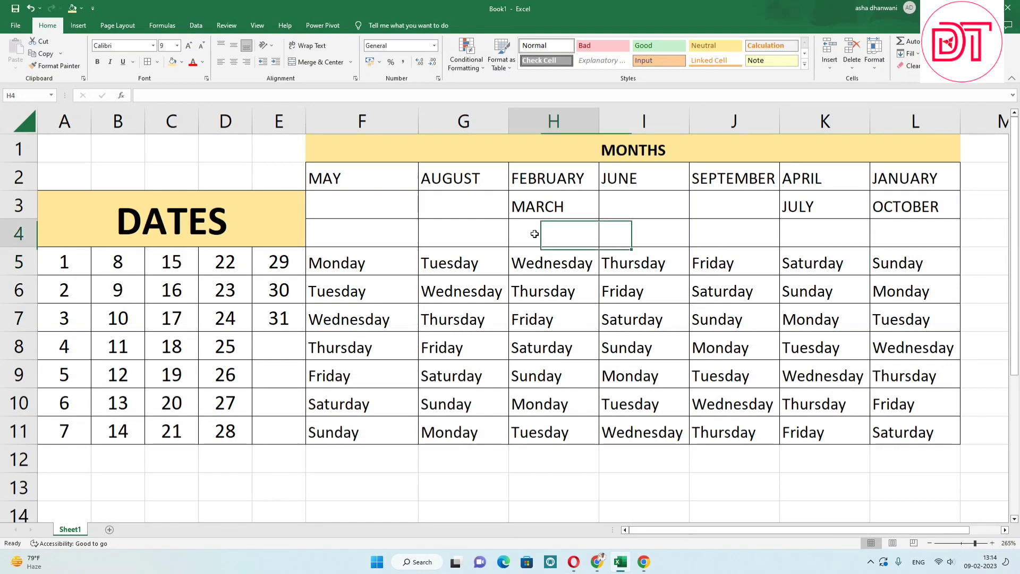
text(NOVEMB)
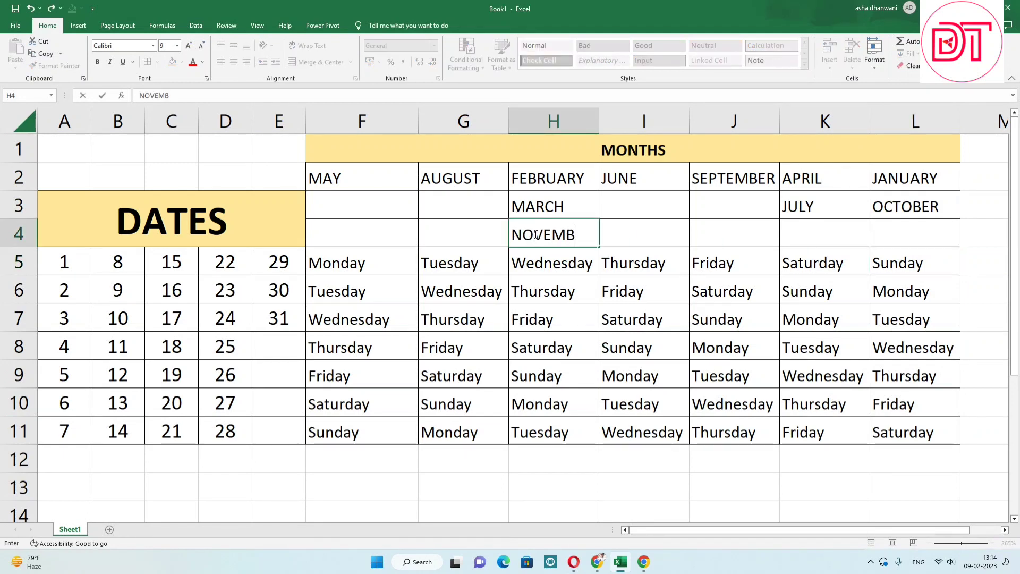
text(ER)
key(Return)
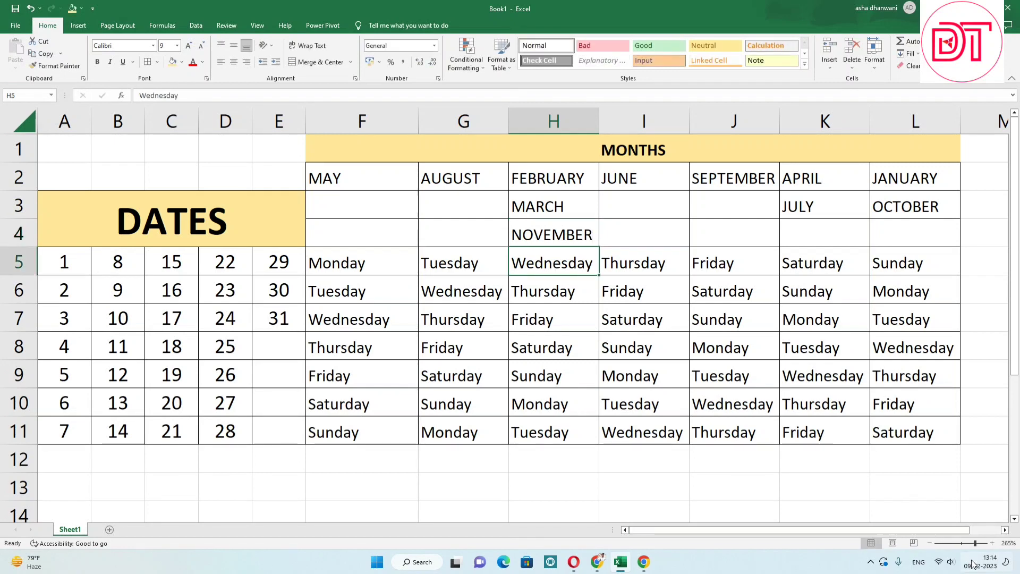
Step: Check December 2023 in the calendar and enter DECEMBER in J3 under SEPTEMBER
click(982, 561)
scroll(988, 372, down, 1)
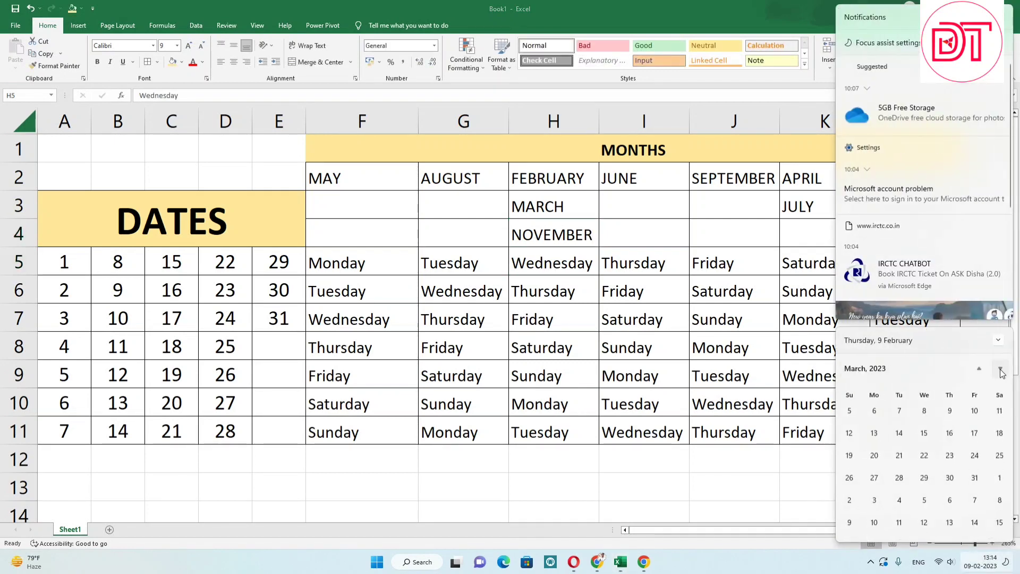
scroll(993, 372, down, 2)
scroll(1000, 372, down, 4)
click(1001, 369)
click(1000, 369)
click(1000, 369)
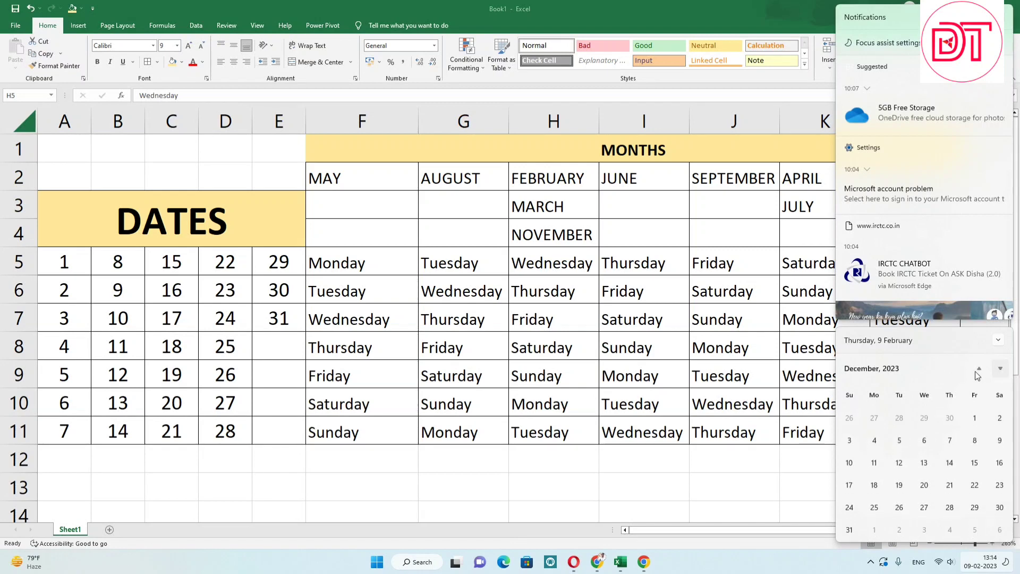
click(678, 243)
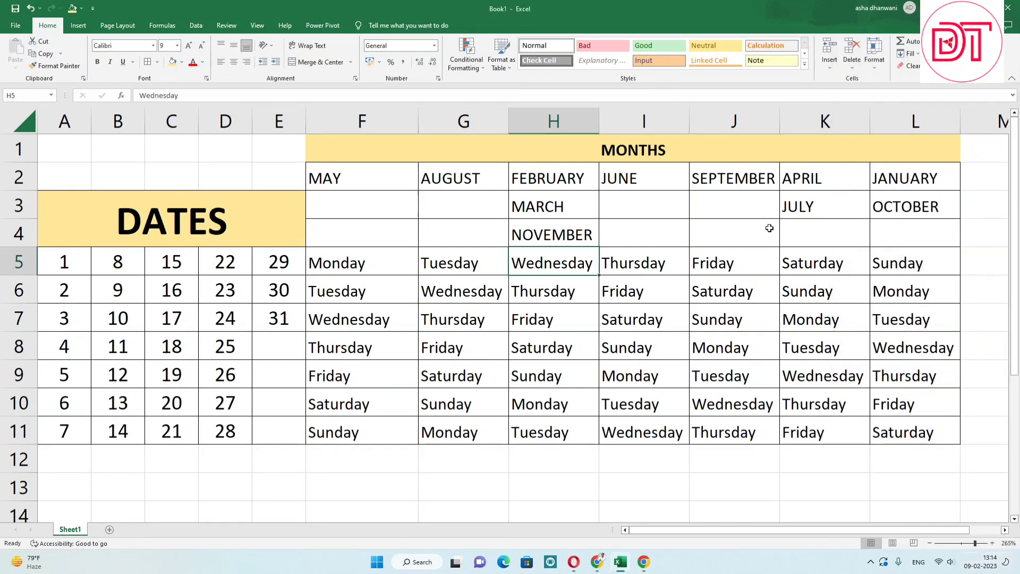
click(737, 236)
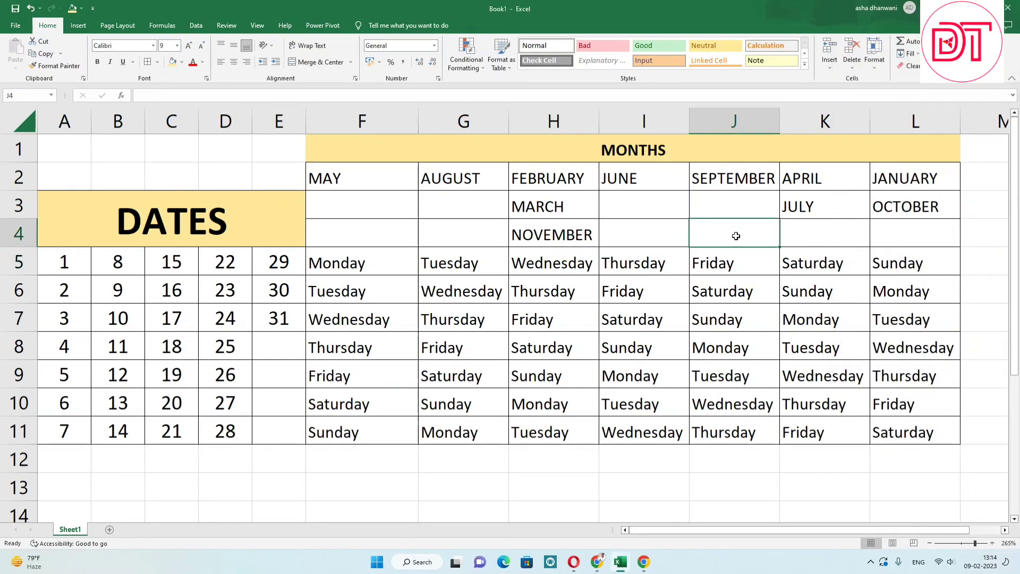
click(725, 209)
text(DEC)
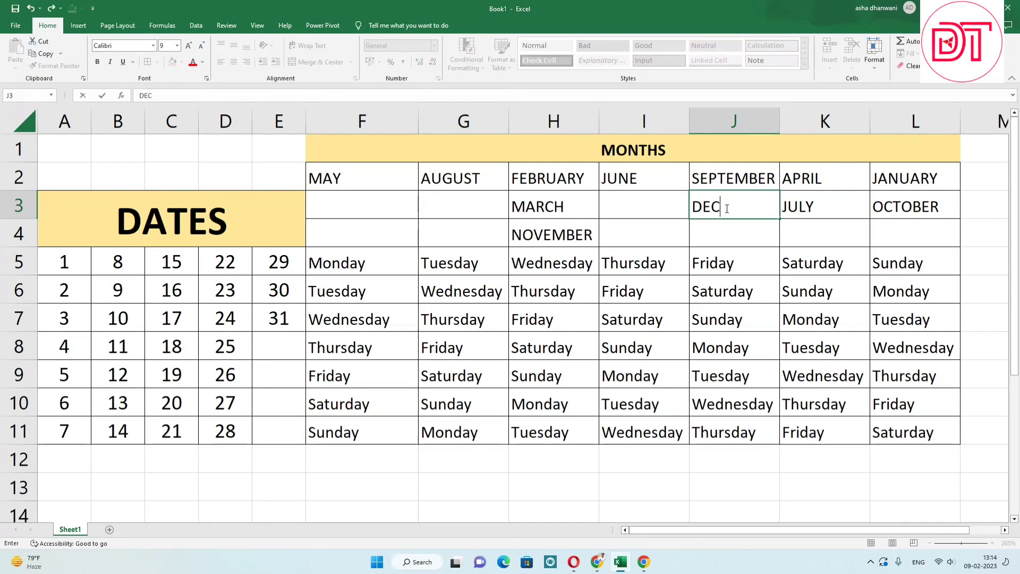
text(EMBER)
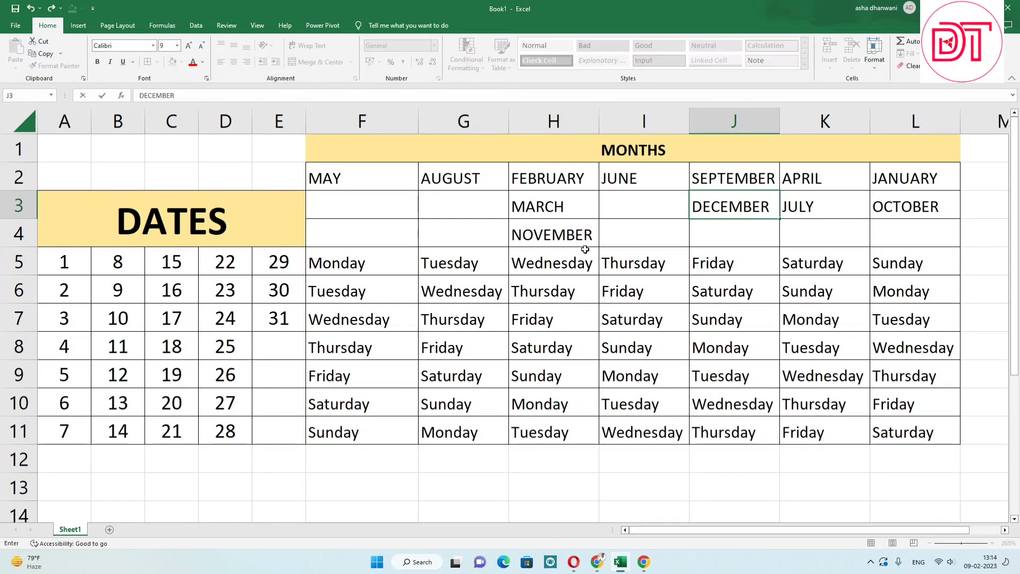
click(585, 250)
Step: Insert a blank row above the calendar with Ctrl+Shift+=
click(63, 149)
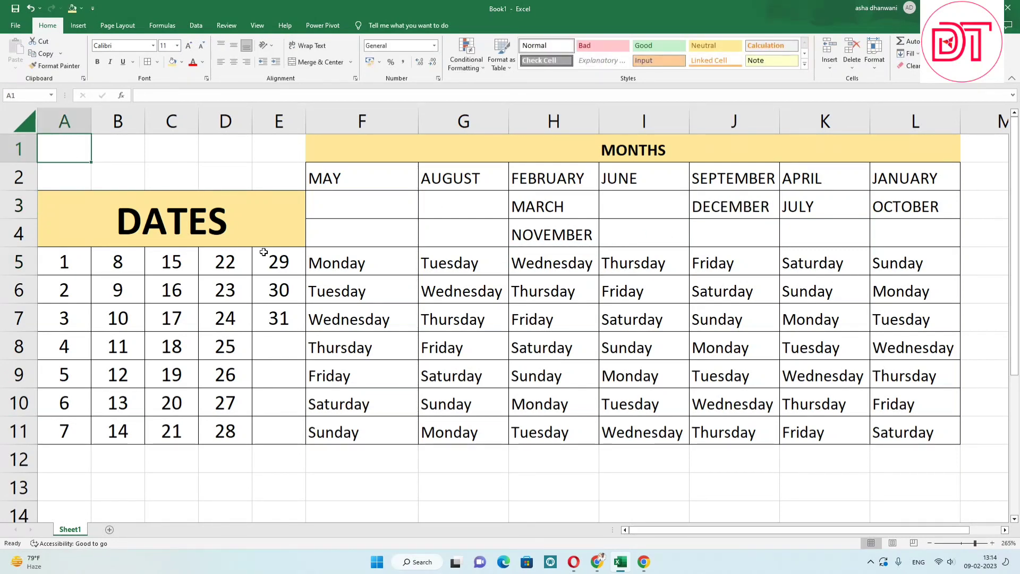
click(22, 149)
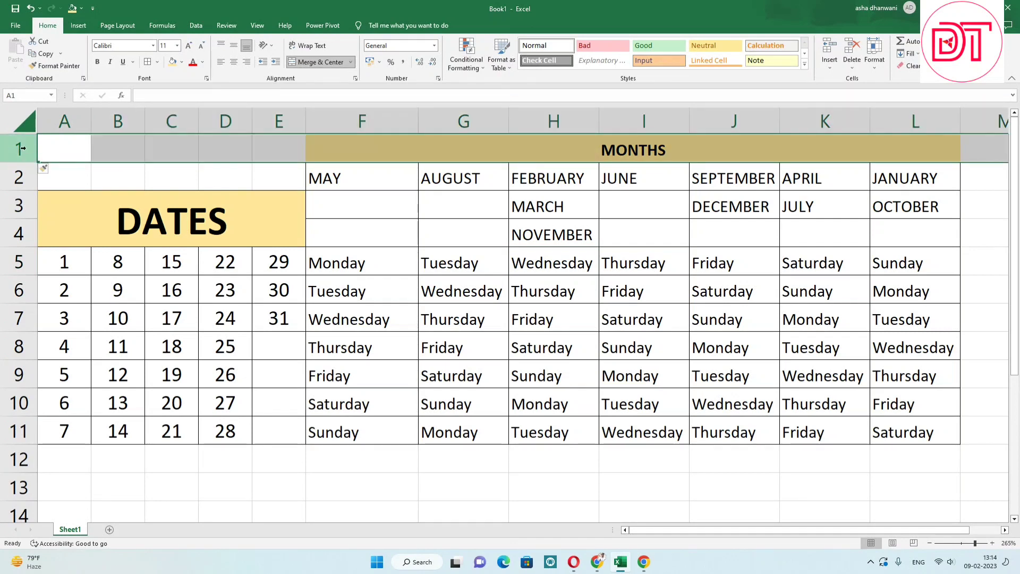
key(ctrl+shift+plus)
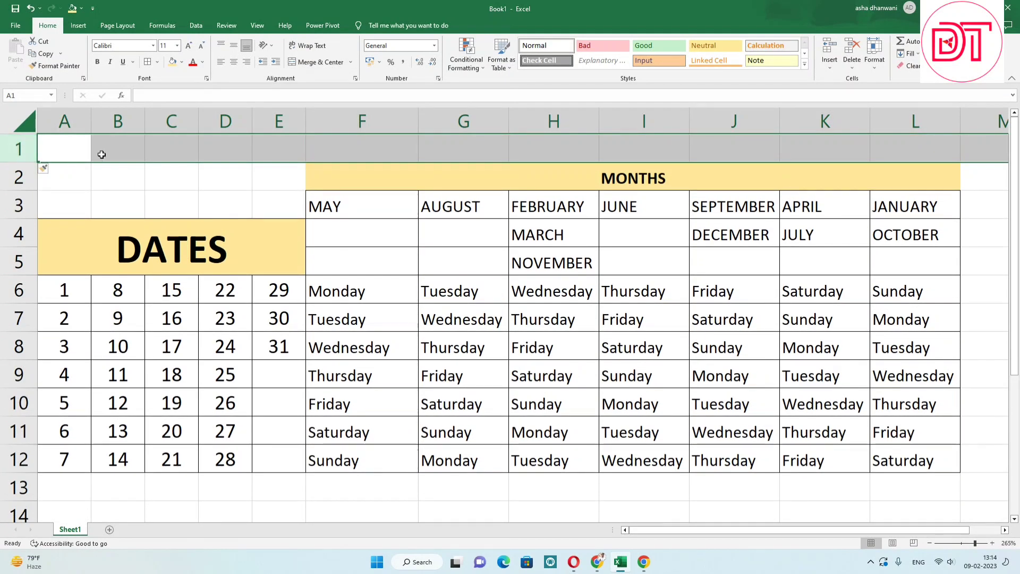
Step: Merge A1:E3 into one title cell and type '2023 ONE PAGE CALANDER'
click(313, 176)
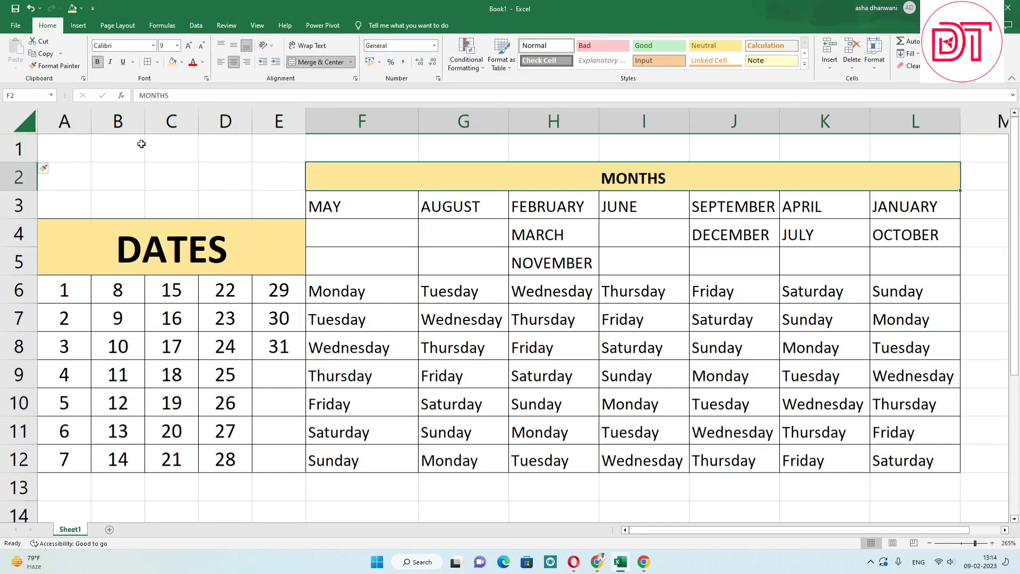
drag(73, 141, 271, 200)
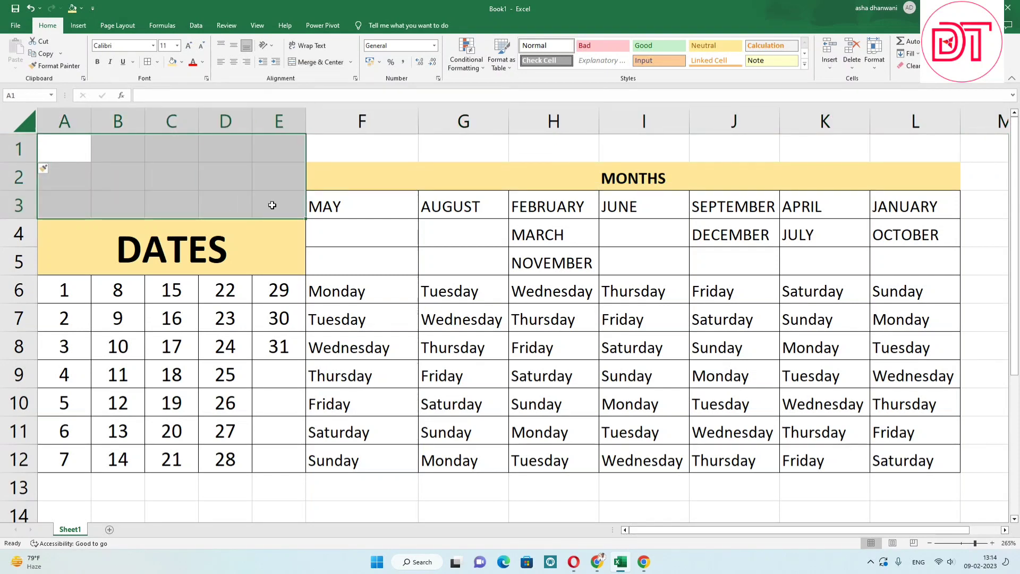
click(320, 63)
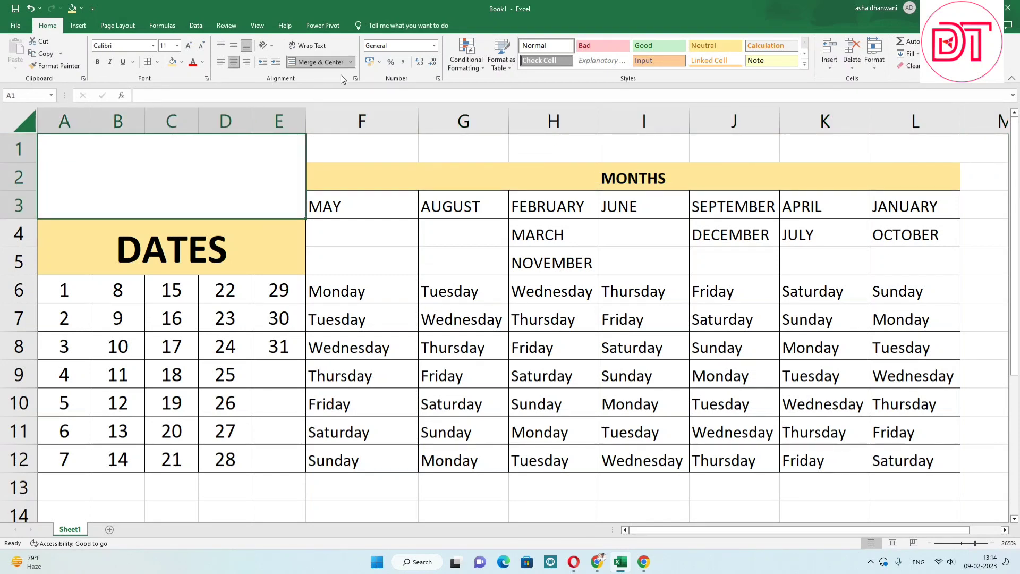
text(2023)
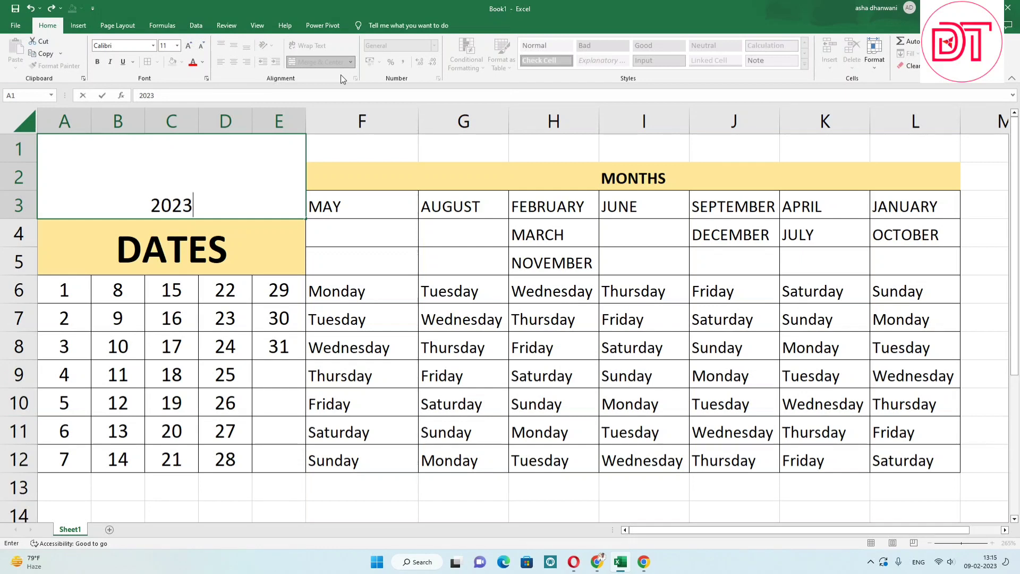
text( ONE PAG)
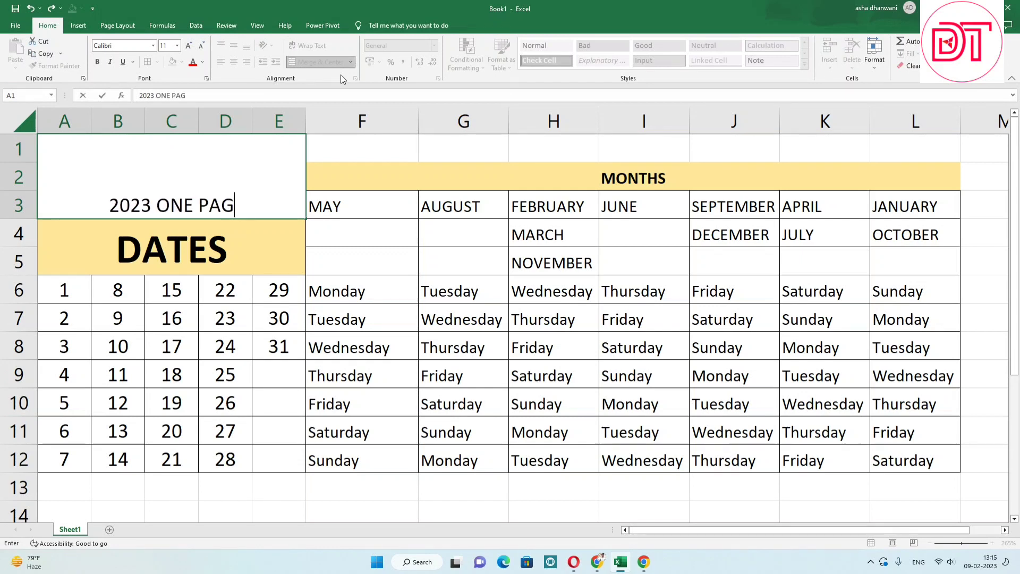
text(E CALANDER)
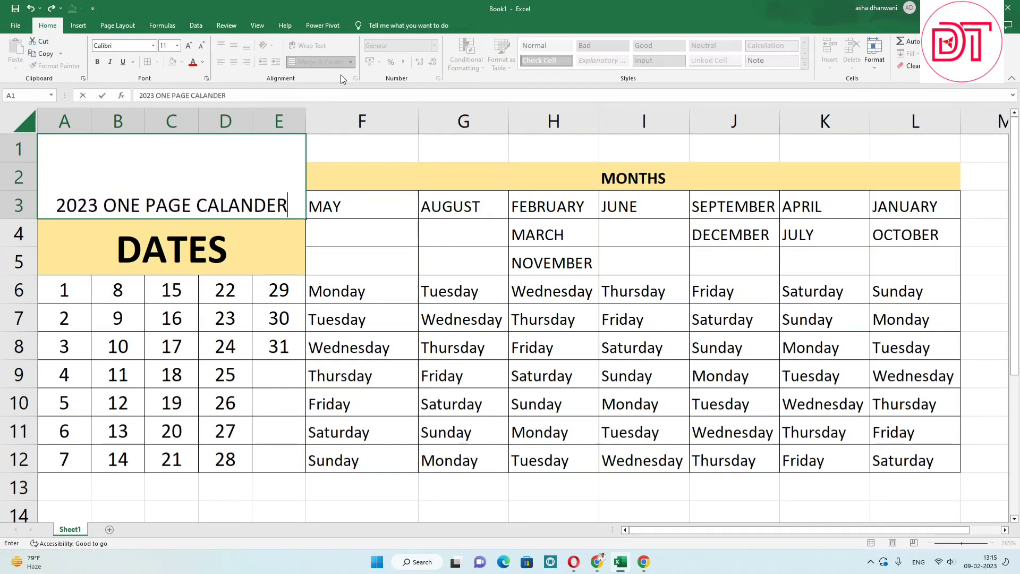
Step: Commit the title and set its font size to 18
key(Return)
click(222, 161)
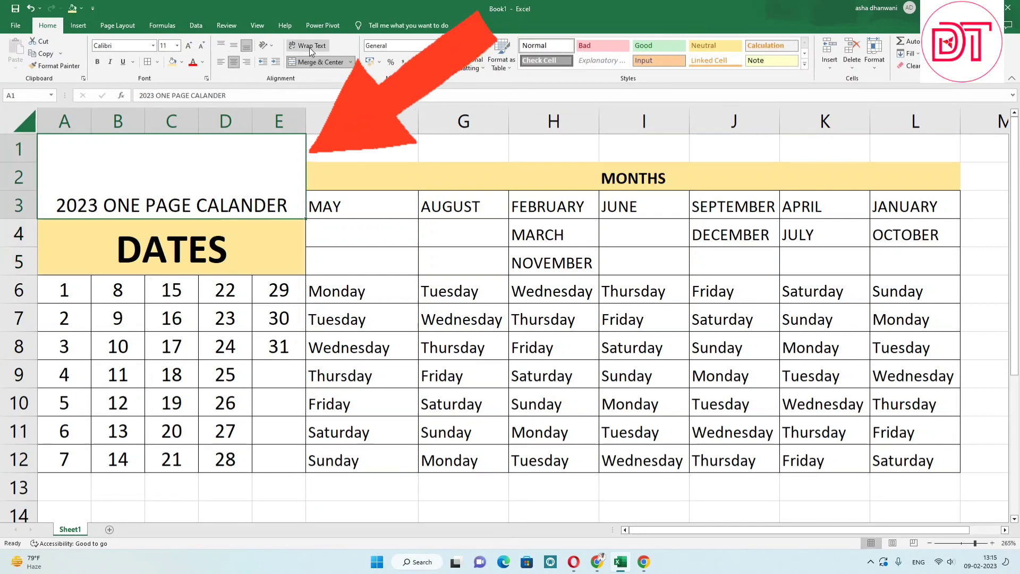
click(189, 45)
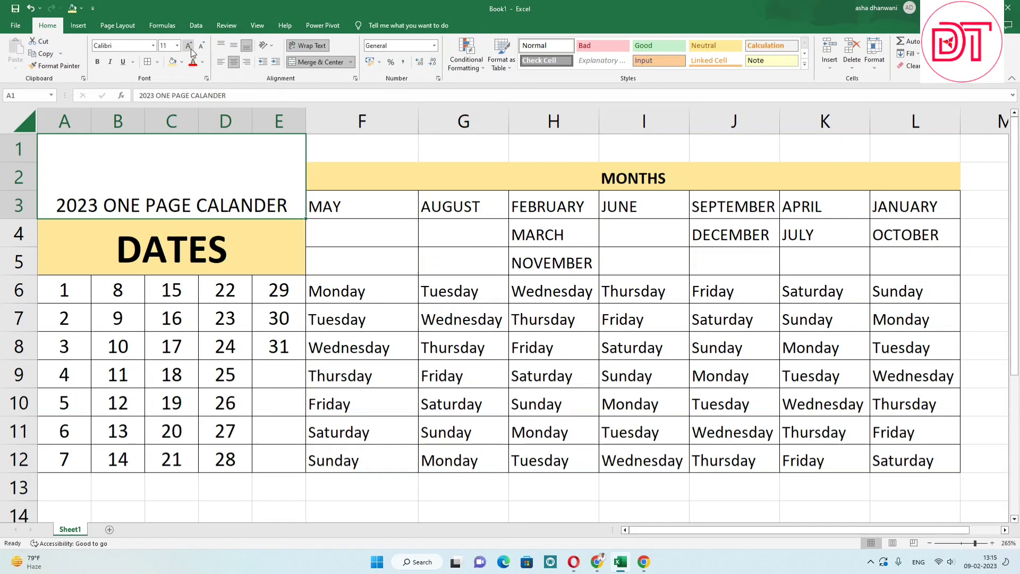
click(189, 46)
click(189, 45)
click(189, 46)
click(189, 46)
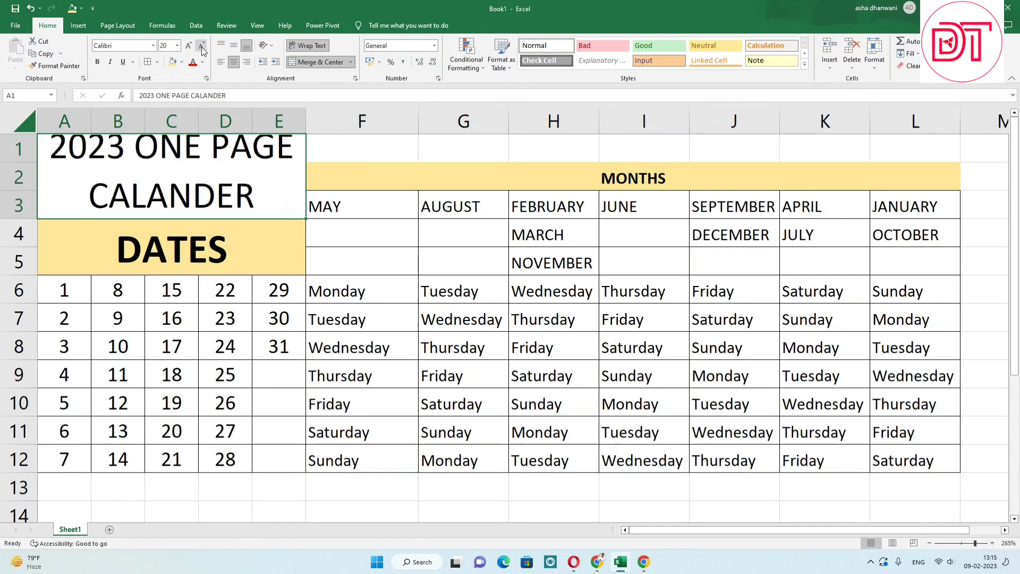
click(201, 46)
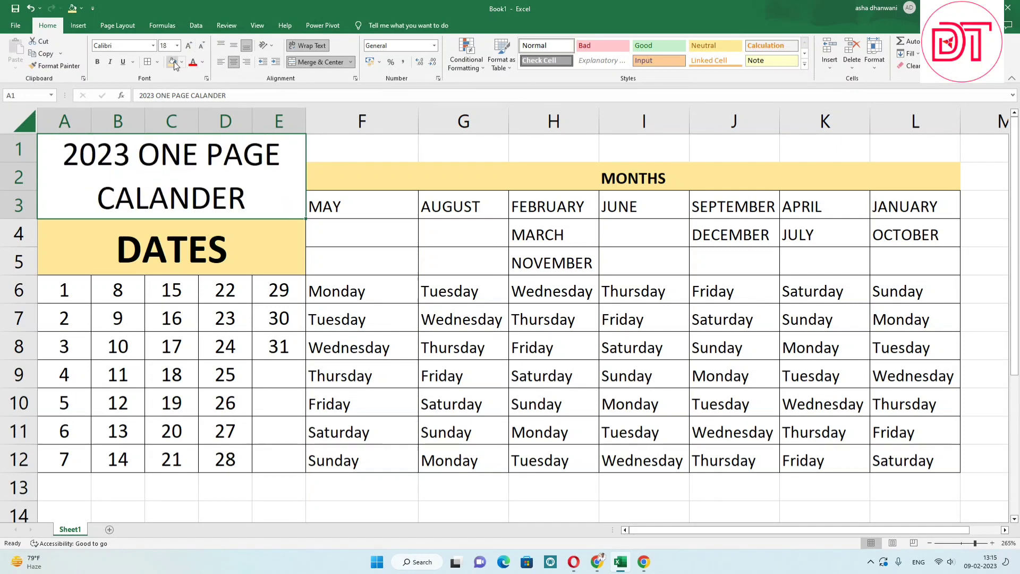
Step: Give the title block a light orange fill and dark orange text
click(181, 61)
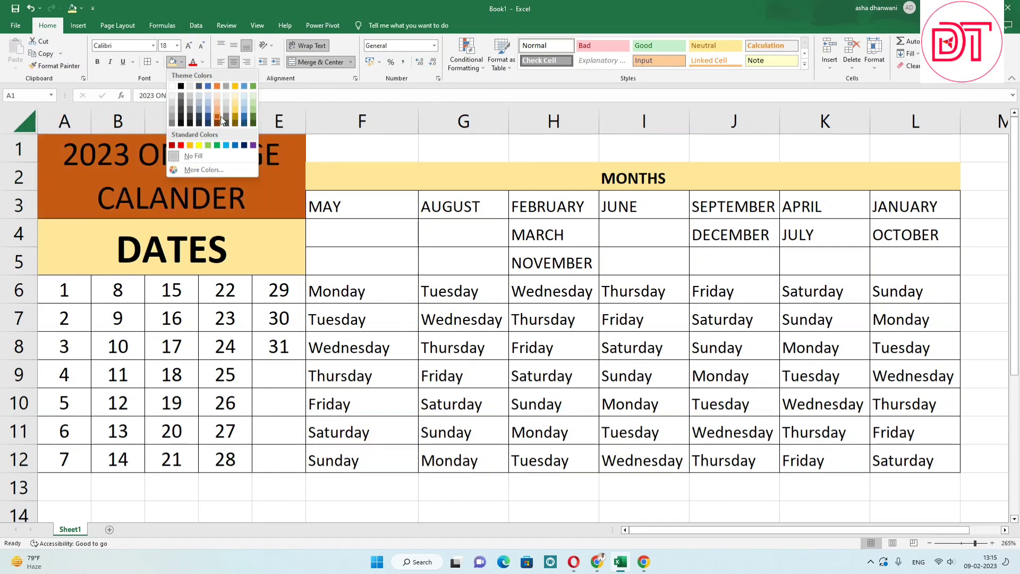
click(219, 110)
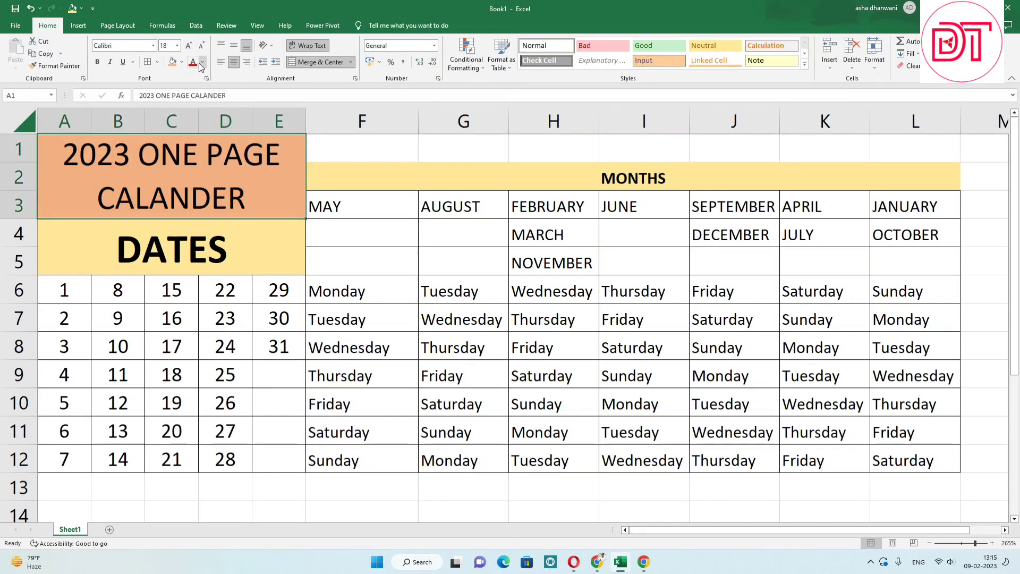
click(201, 63)
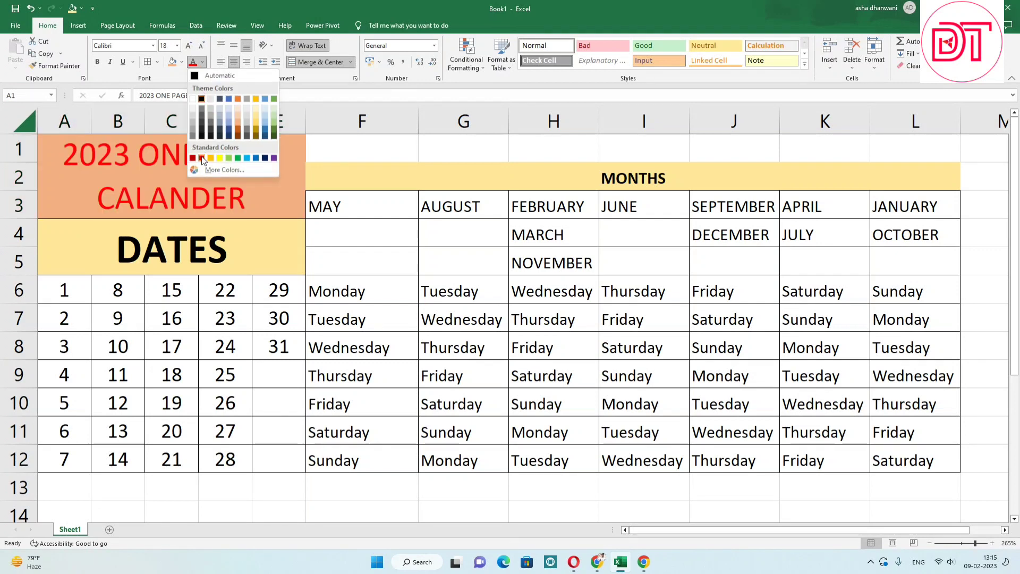
click(238, 137)
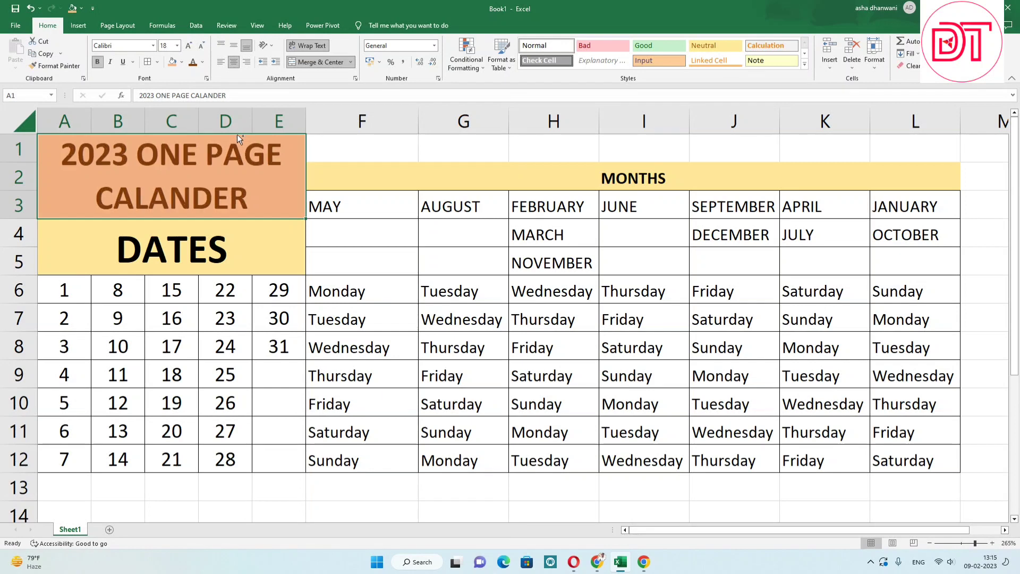
click(332, 243)
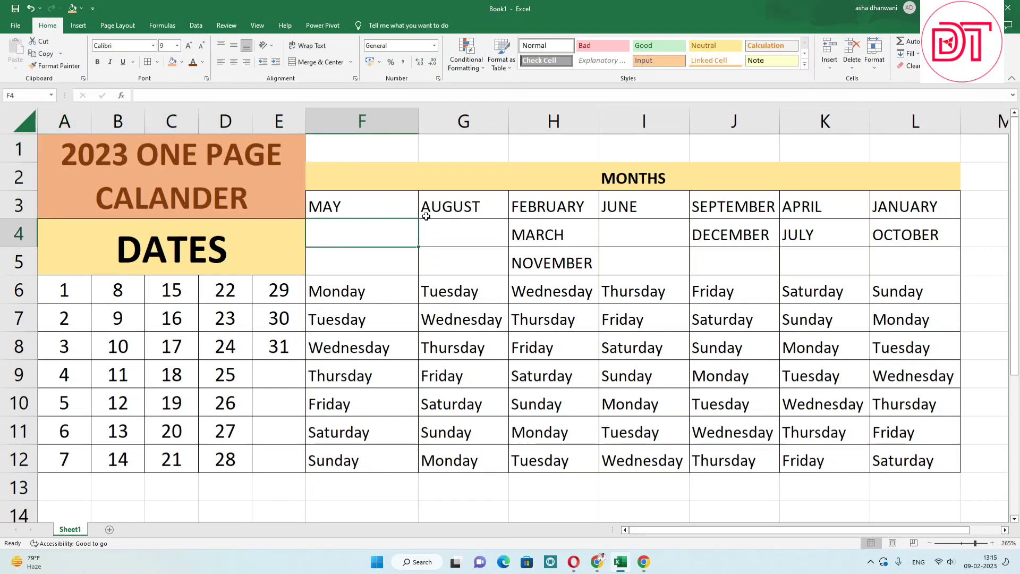
Step: Merge and centre F1:L2 for MONTHS, middle-align it and enlarge the font to 20
click(450, 160)
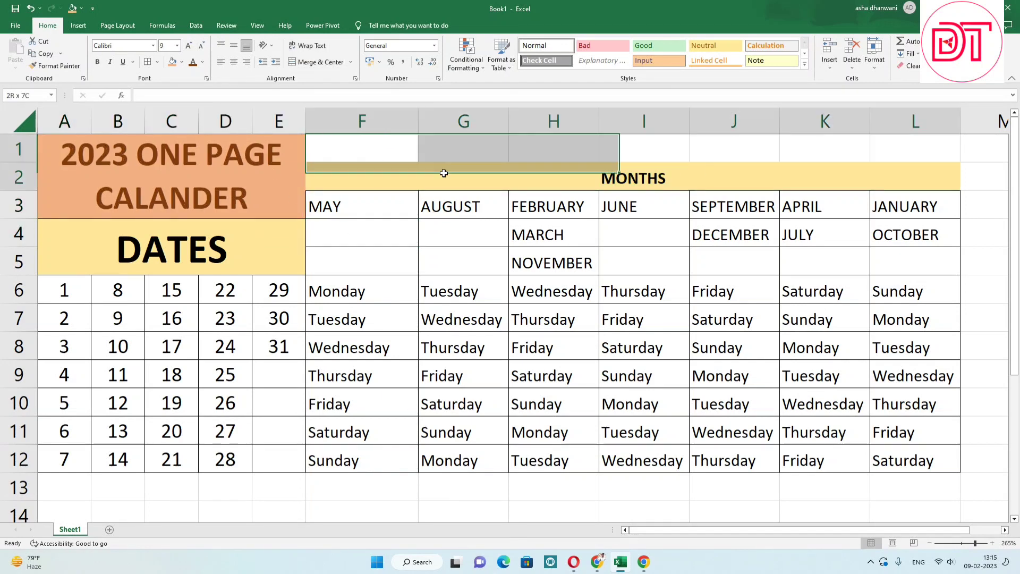
drag(377, 154, 914, 178)
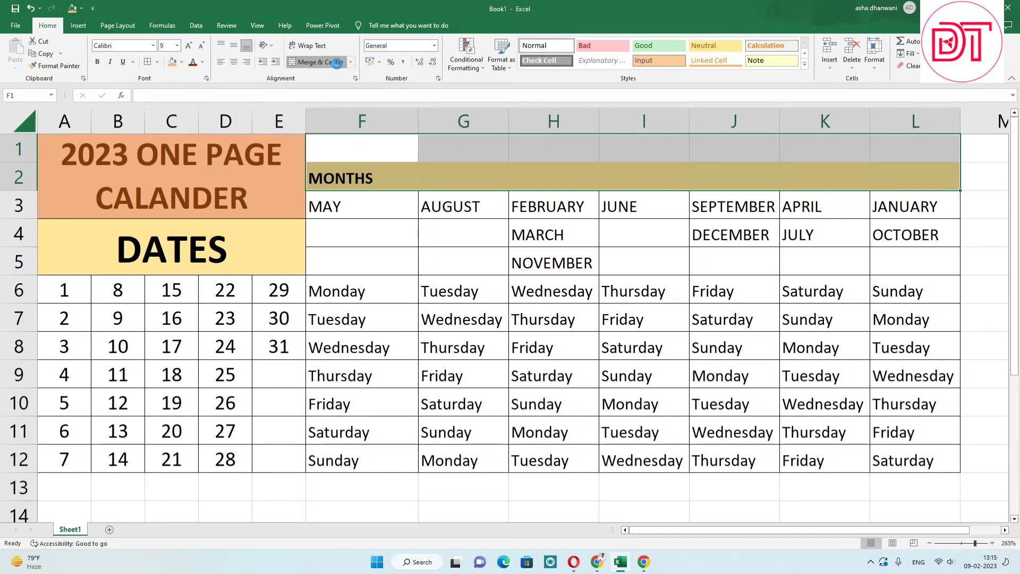
click(319, 62)
click(234, 46)
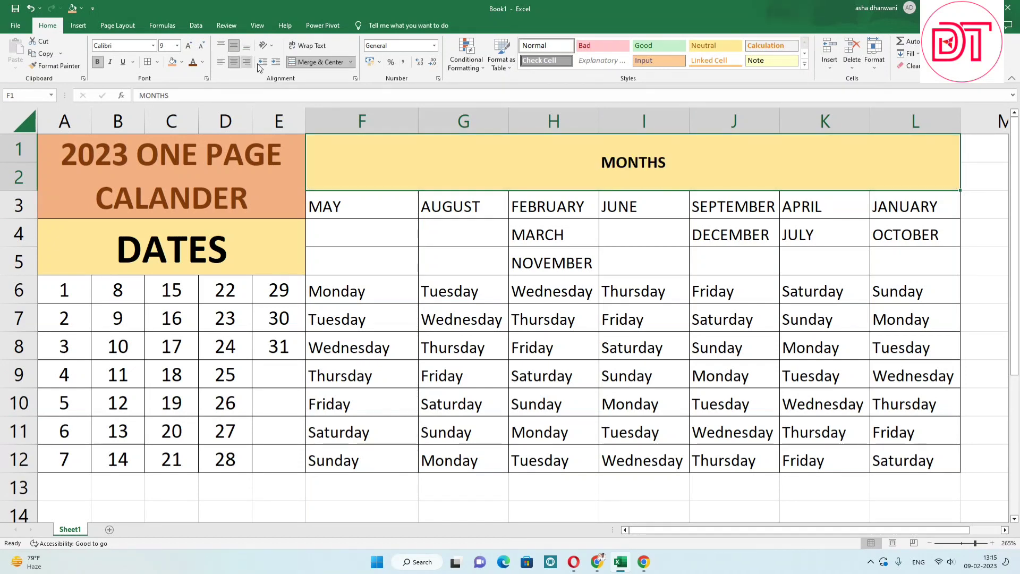
double_click(189, 46)
double_click(189, 46)
click(190, 46)
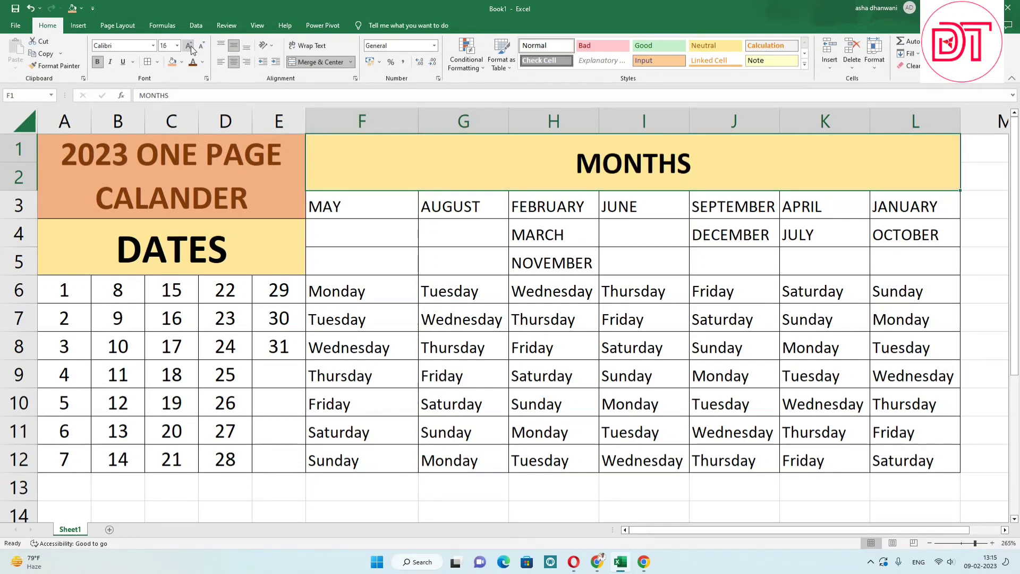
double_click(189, 46)
click(463, 335)
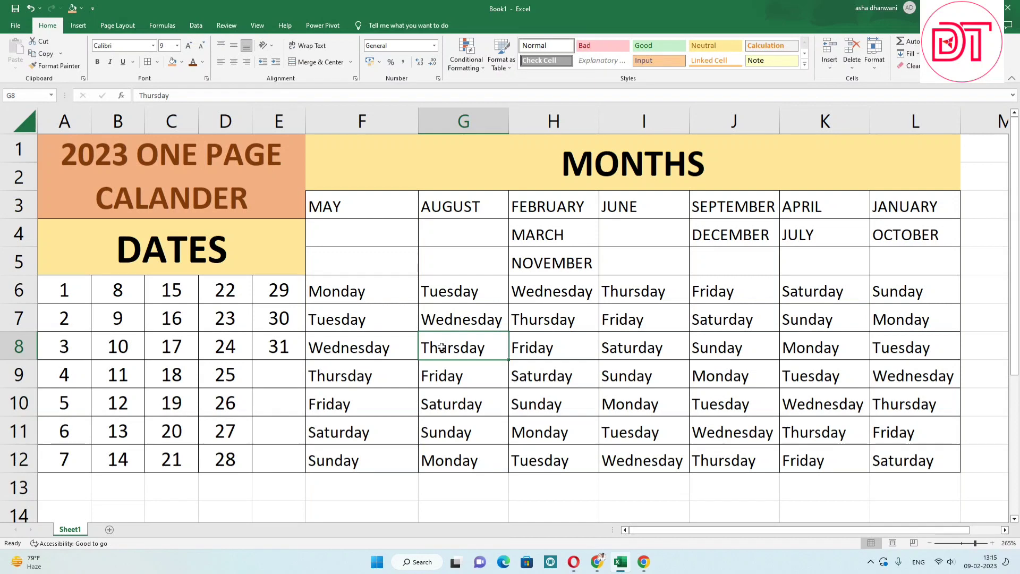
Step: Apply a yellow fill and bold text to the month rows F3:L5
drag(377, 204, 892, 261)
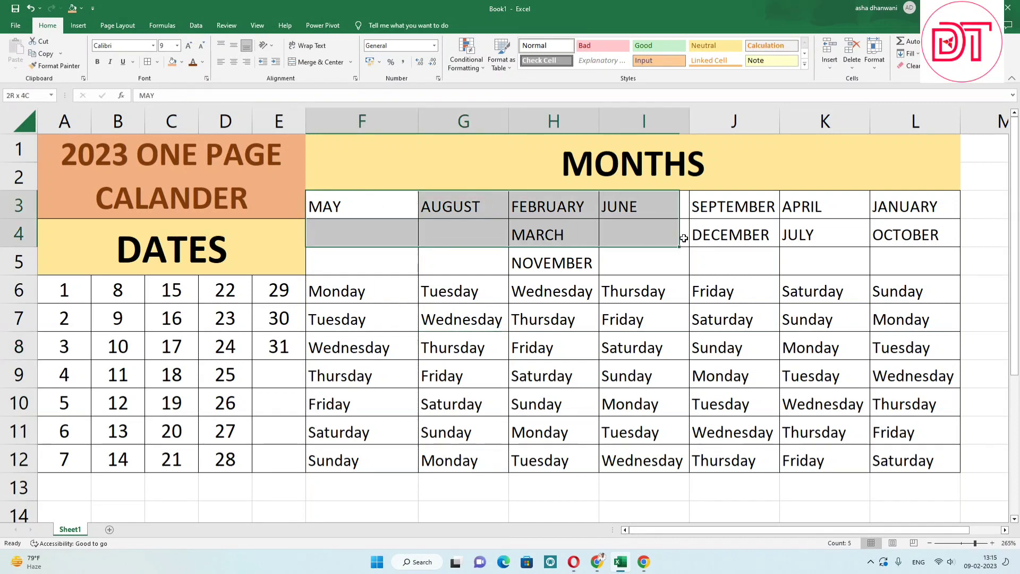
click(181, 61)
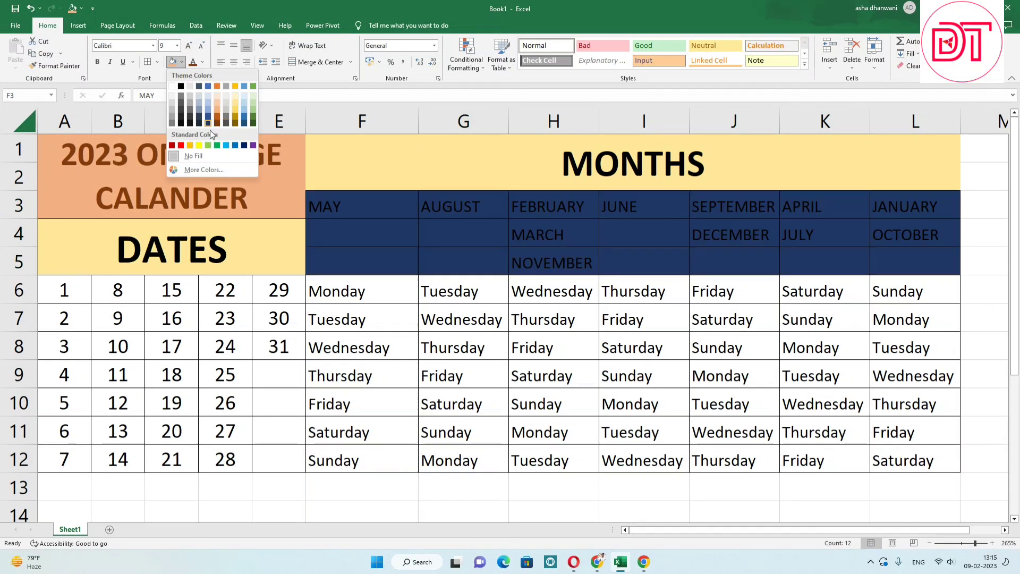
click(200, 146)
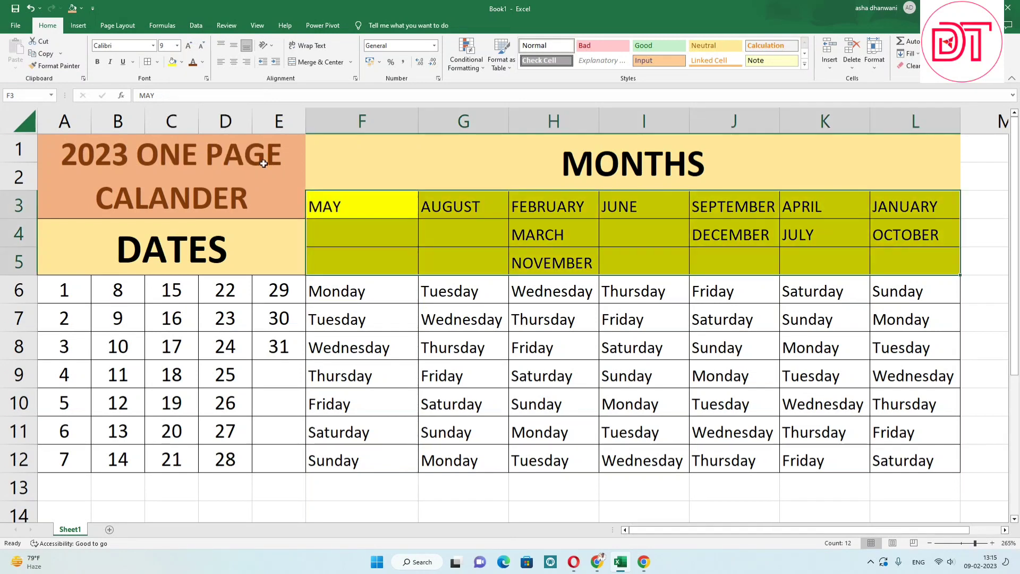
key(ctrl+b)
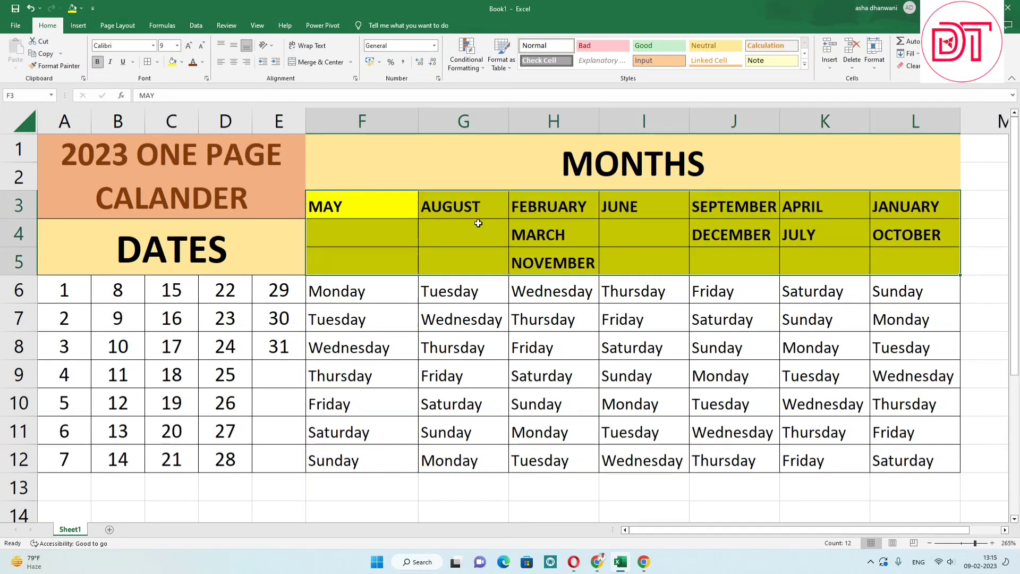
click(476, 223)
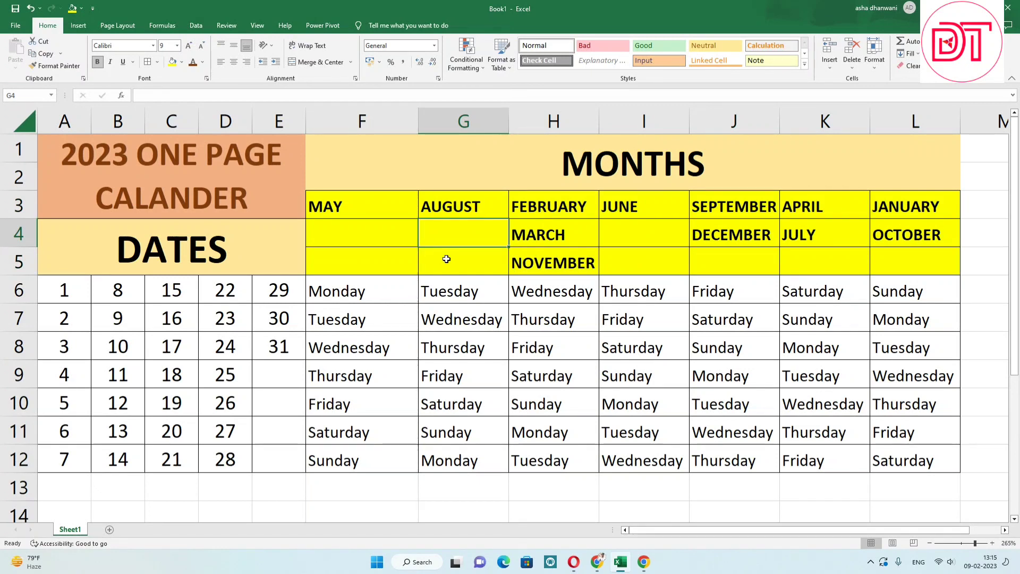
click(366, 202)
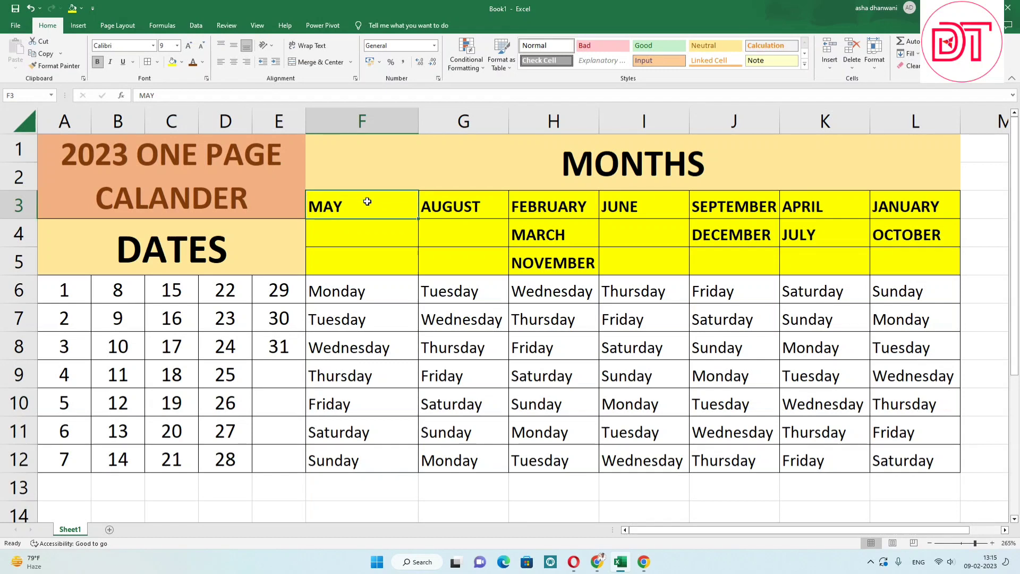
click(127, 319)
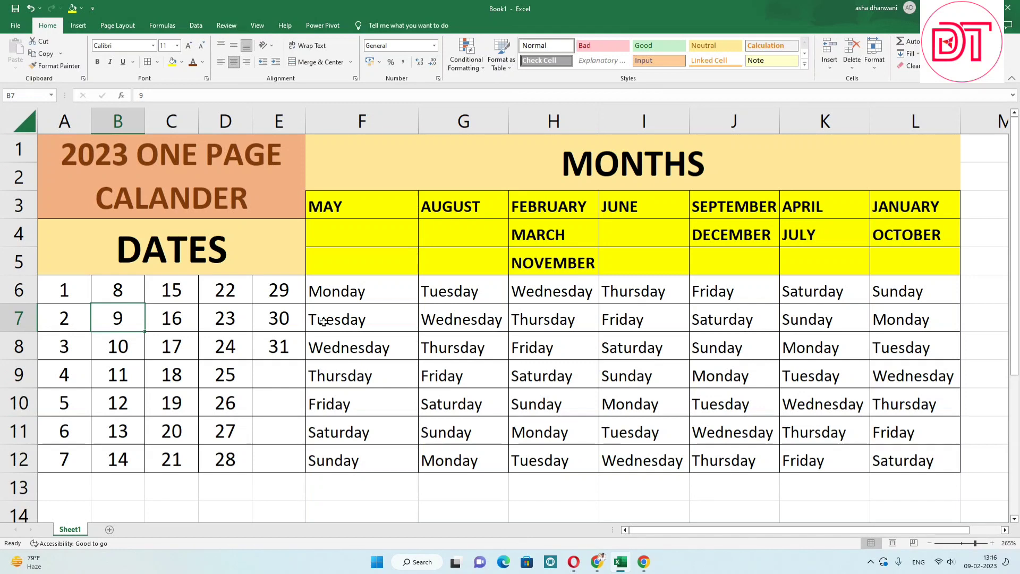
Step: Fill dates 5, 12, 19, 26 (A10:D10) and FEBRUARY's Sunday in H10 yellow
click(546, 290)
drag(548, 321, 545, 447)
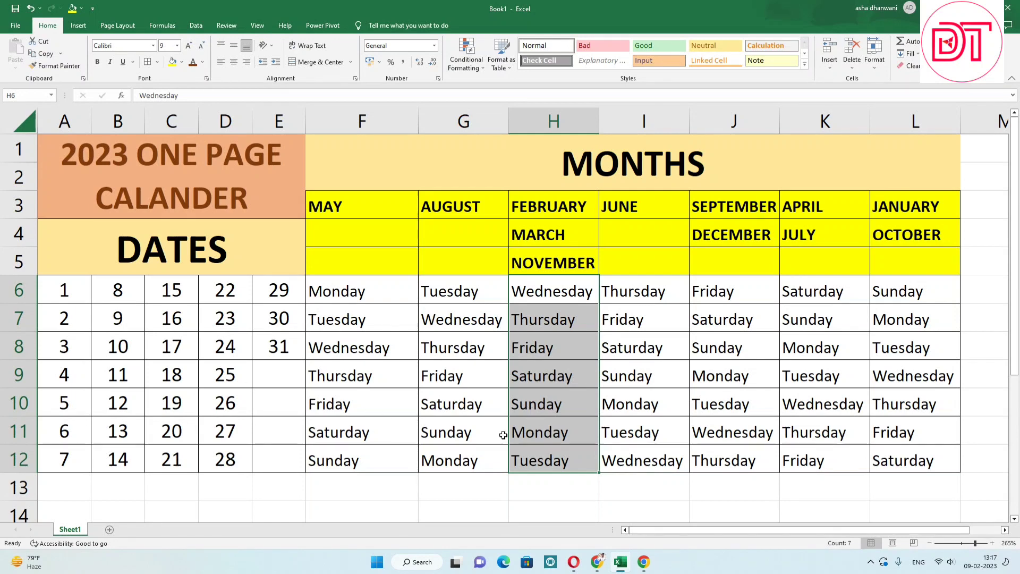
click(516, 404)
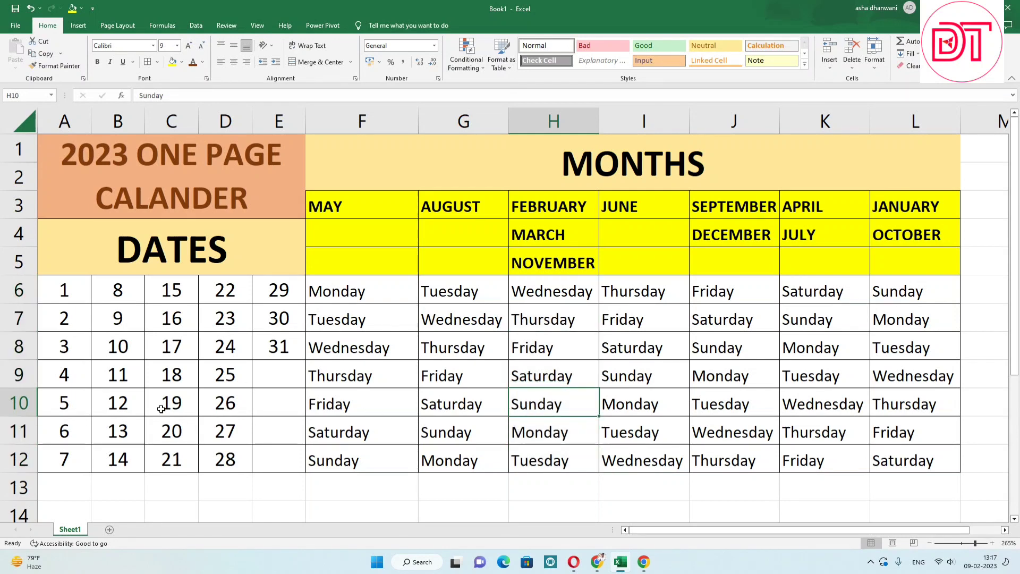
drag(79, 405, 223, 404)
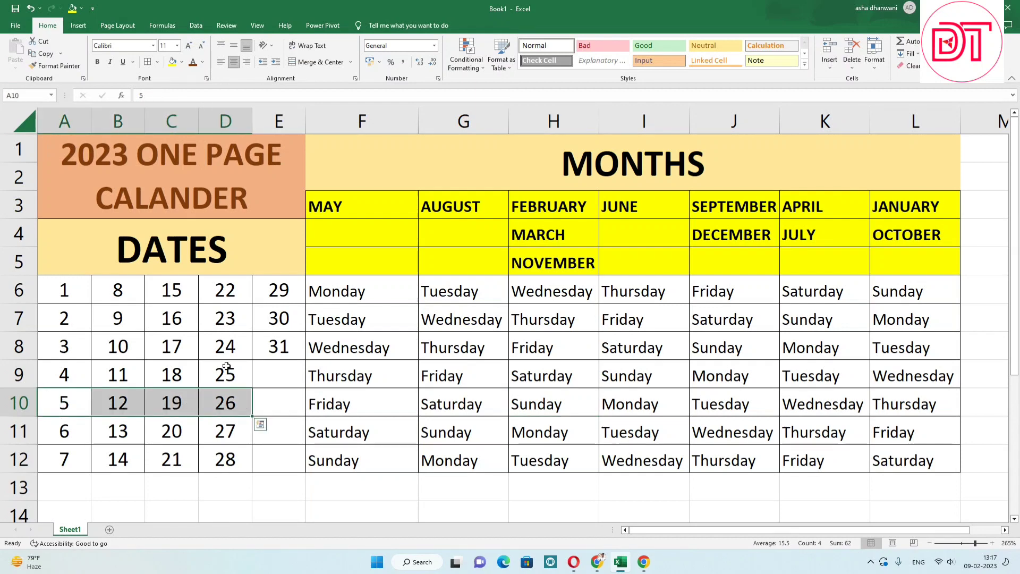
click(177, 64)
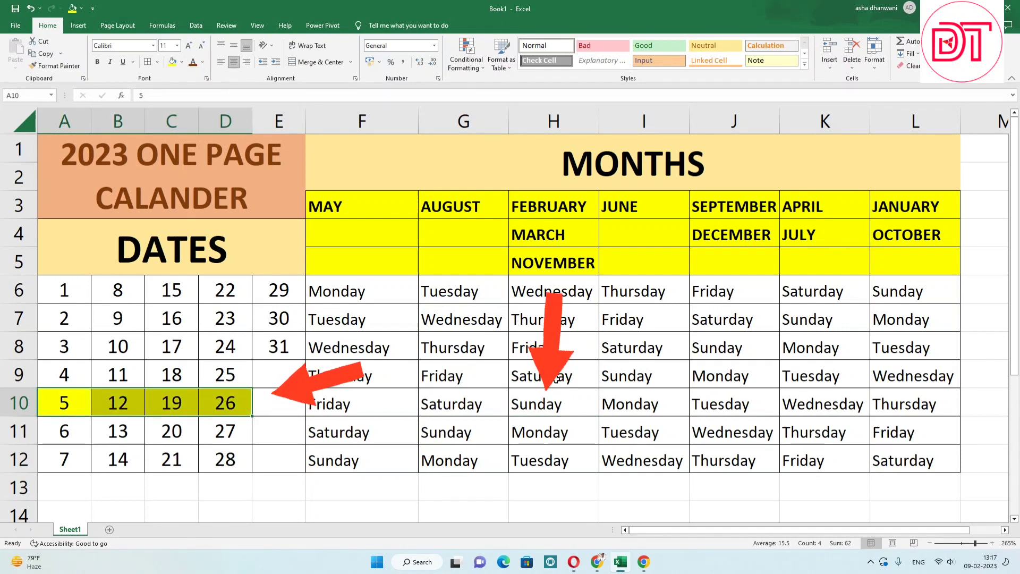
click(556, 401)
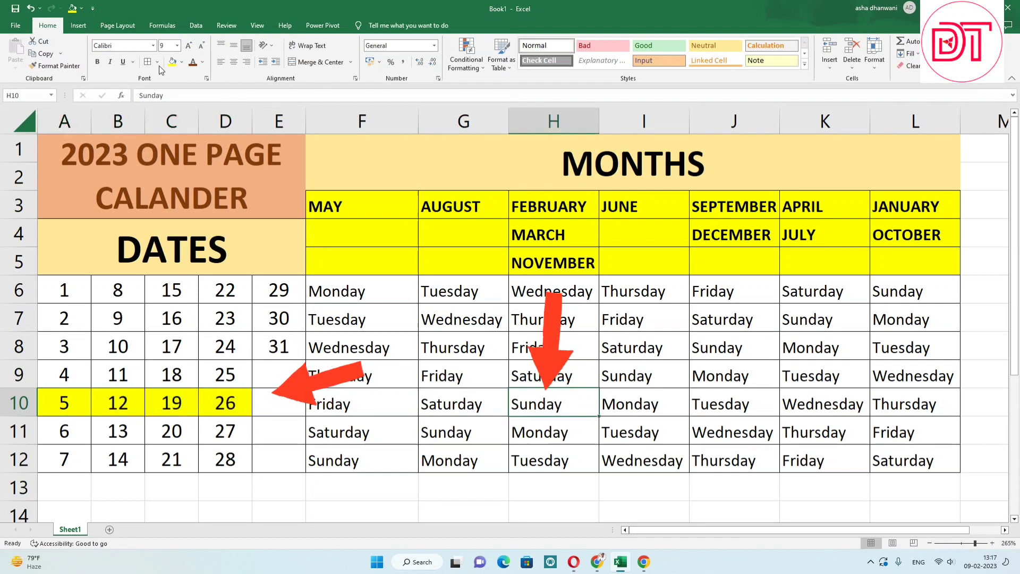
click(172, 62)
click(377, 431)
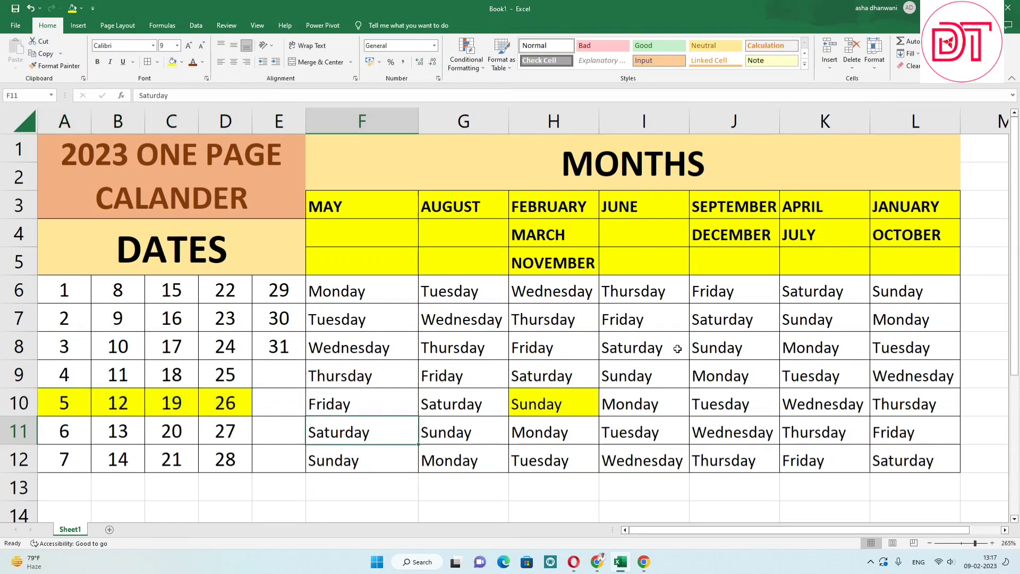
Step: Review dates rows 8 and 6 against the months, then close Excel and save over Book1.xlsx
click(722, 210)
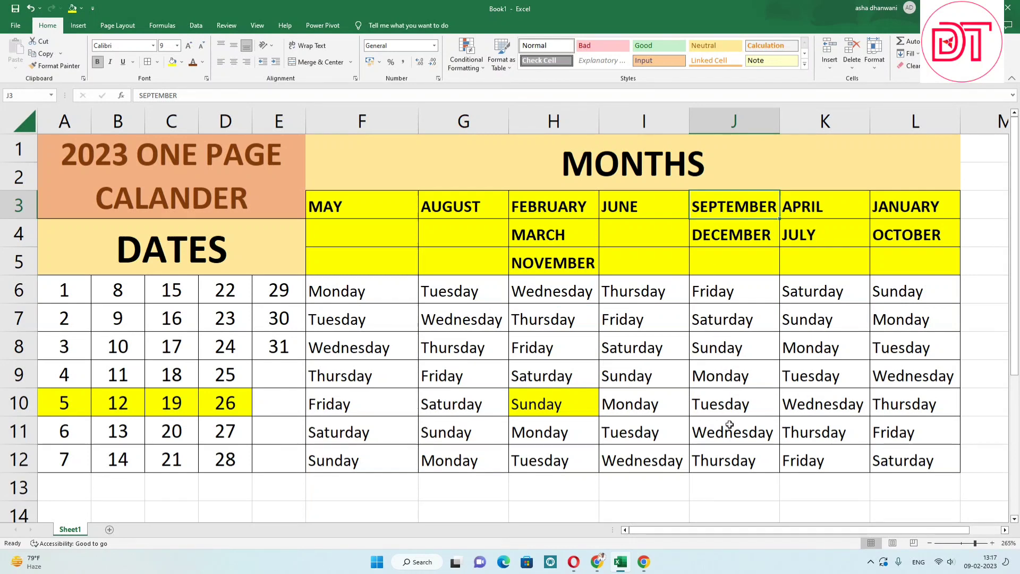
click(712, 349)
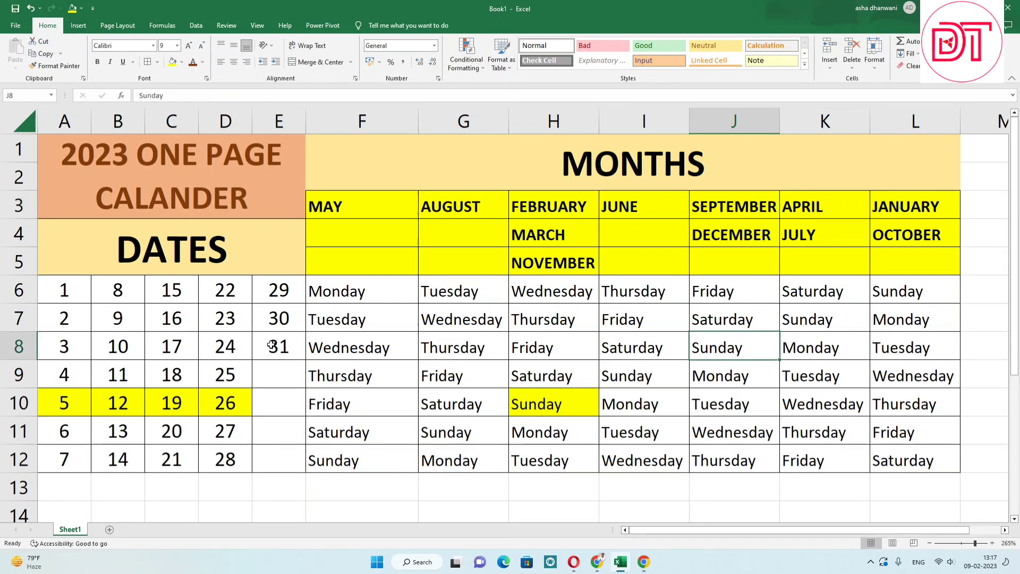
drag(90, 342, 273, 348)
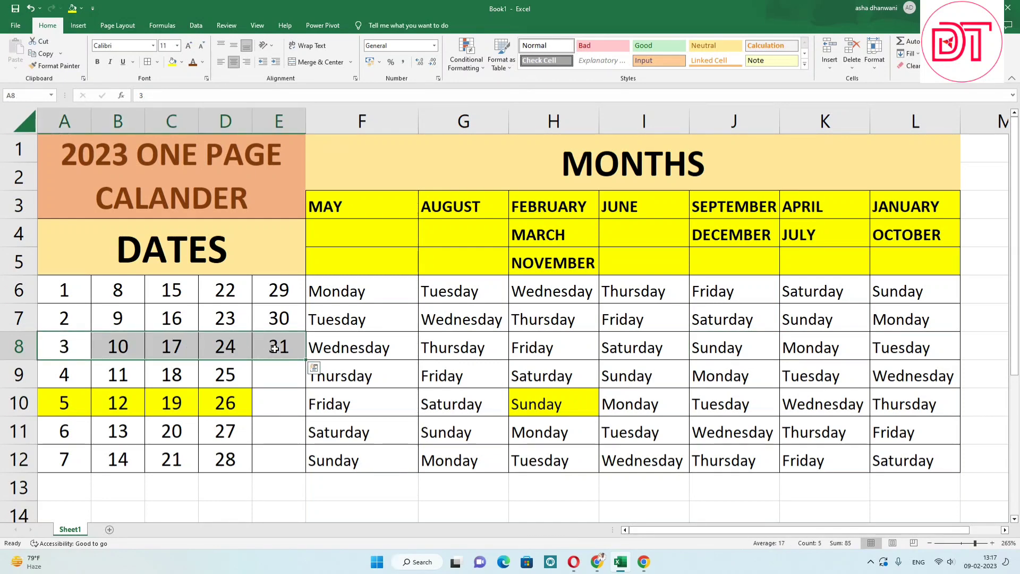
click(457, 344)
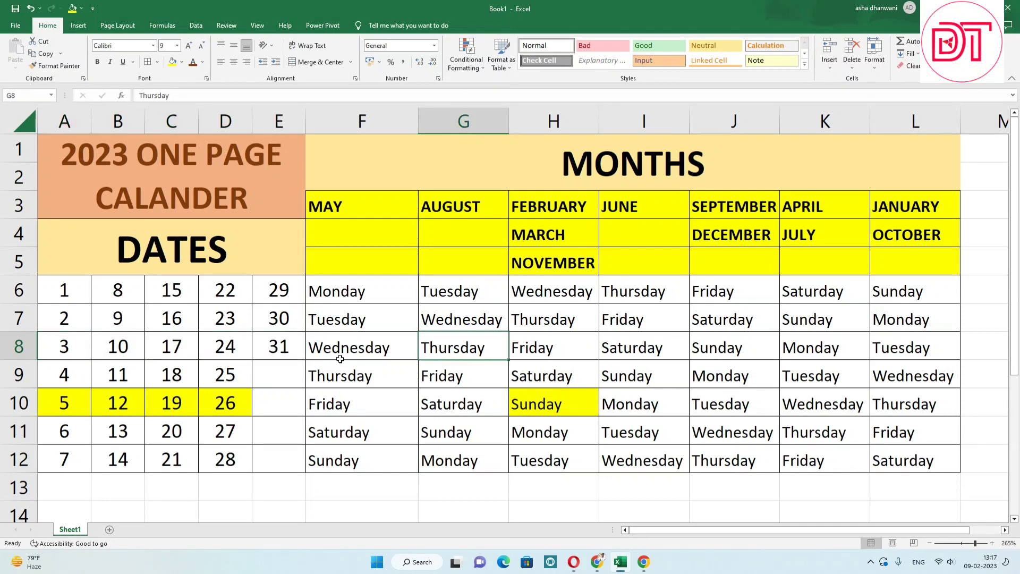
click(351, 204)
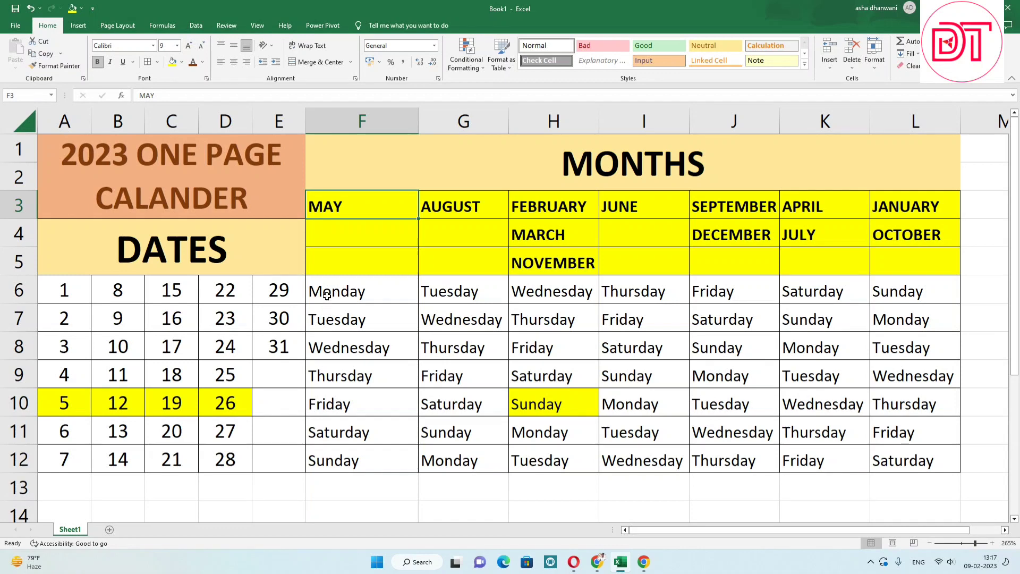
click(327, 297)
drag(78, 291, 272, 294)
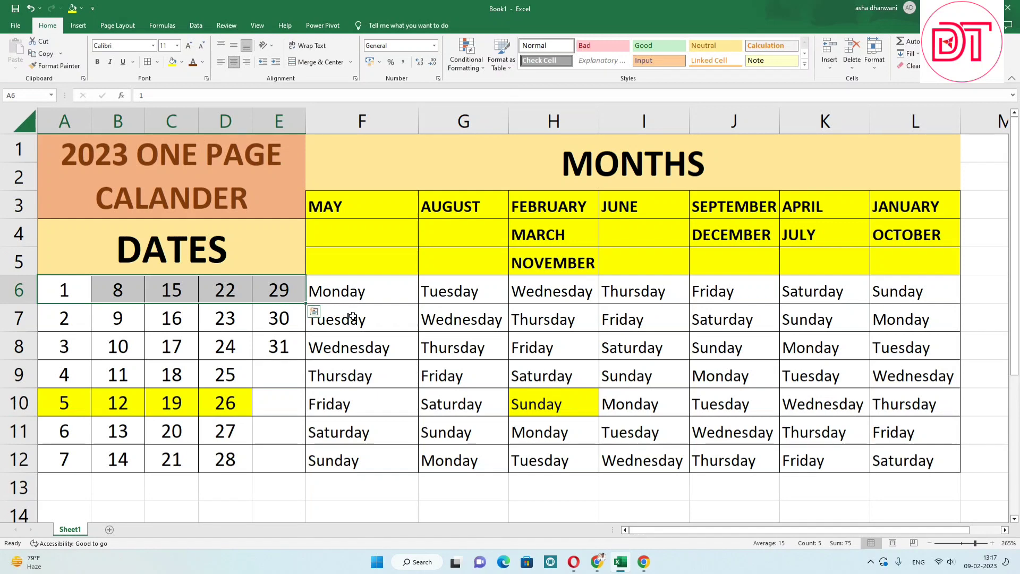
click(395, 326)
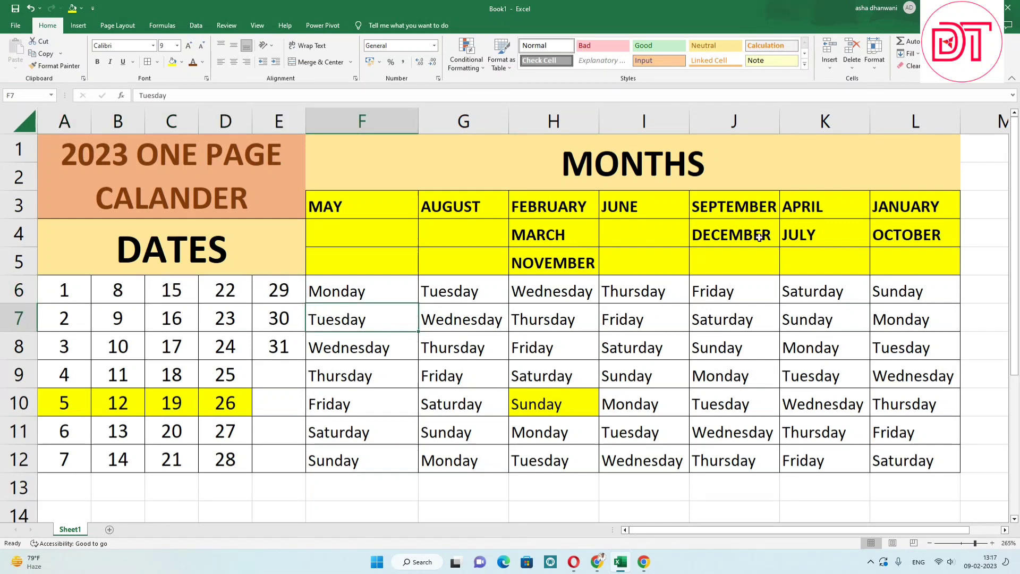
scroll(698, 305, down, 1)
scroll(697, 314, up, 1)
click(1008, 8)
click(505, 338)
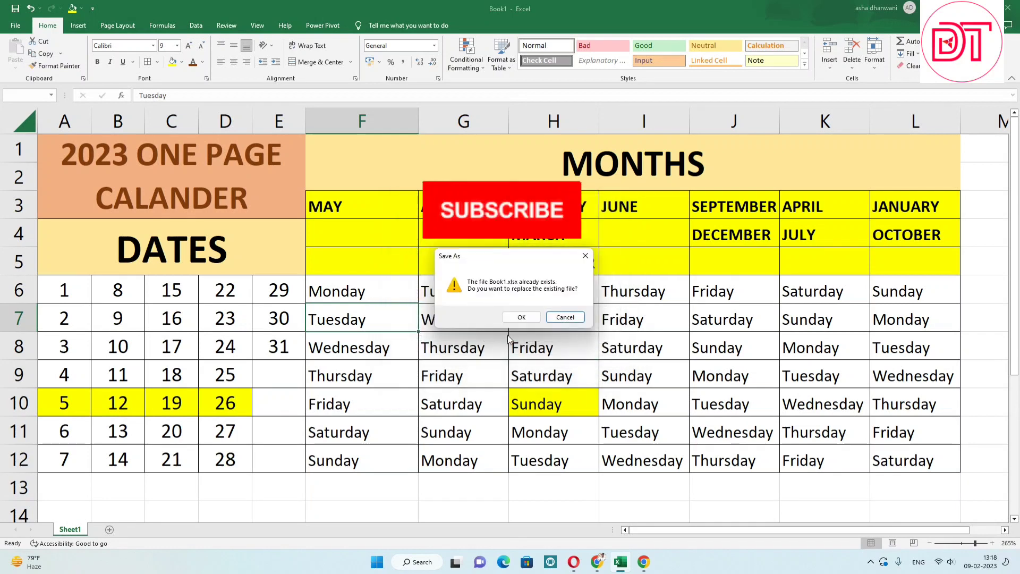